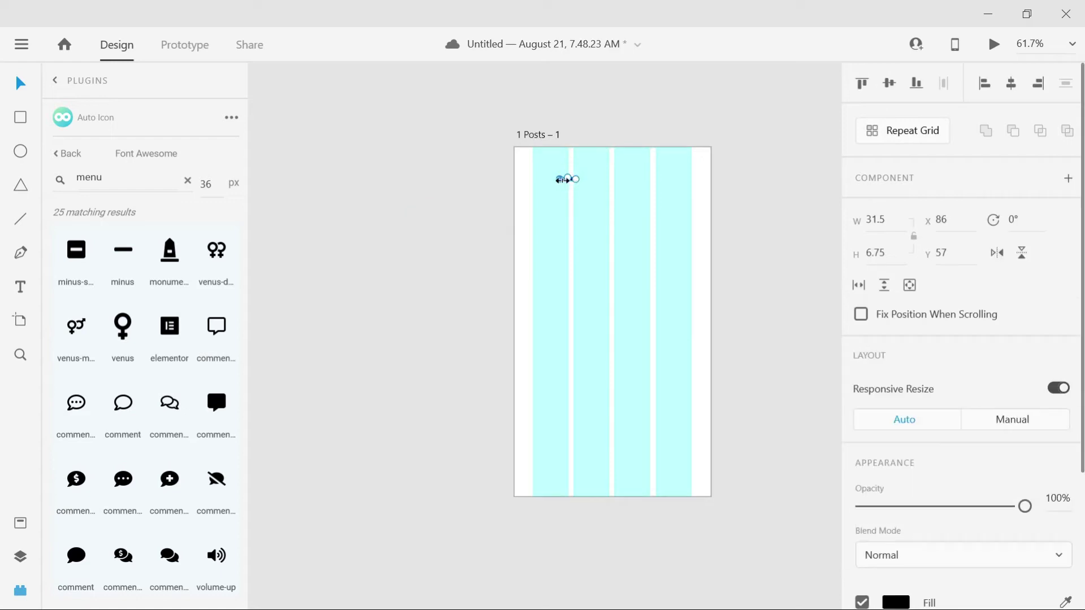
Place the bar at X 36, Y 25 and repeat it vertically into a grouped three-bar menu icon
{"action": "left_click_drag", "start_coordinate": [568, 179], "coordinate": [542, 163]}
{"action": "key", "text": "ctrl+r"}
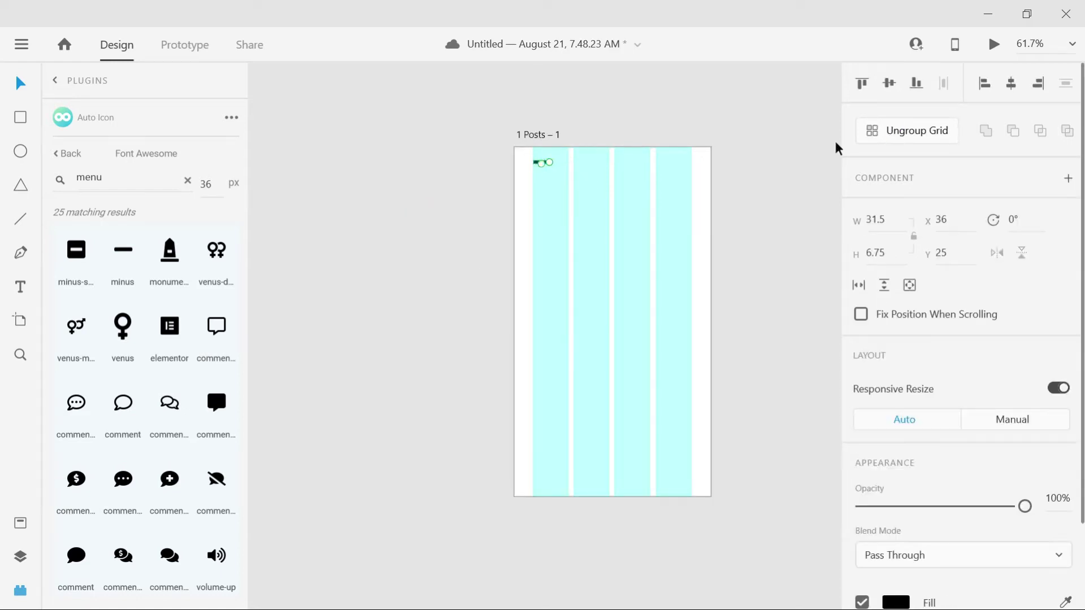
{"action": "left_click", "coordinate": [594, 139]}
{"action": "left_click_drag", "start_coordinate": [523, 160], "coordinate": [543, 177]}
{"action": "key", "text": "ctrl+shift+g"}
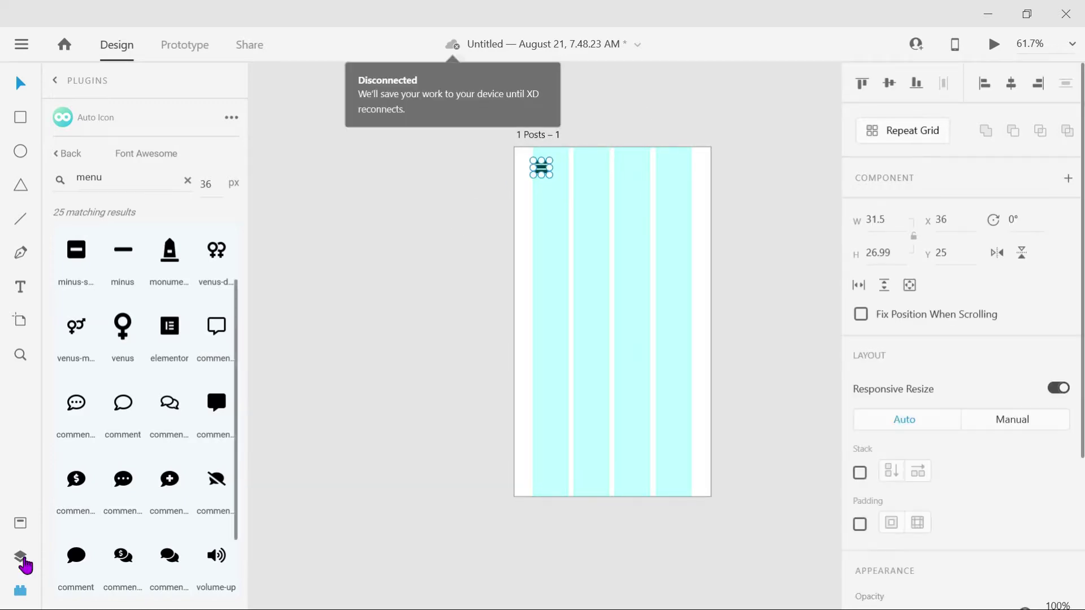
Recolour the three-bar menu icon with the saved colour #083D77
{"action": "left_click", "coordinate": [20, 556]}
{"action": "left_click", "coordinate": [21, 522]}
{"action": "left_click", "coordinate": [338, 187]}
{"action": "scroll", "coordinate": [655, 199], "scroll_direction": "right", "scroll_amount": 2}
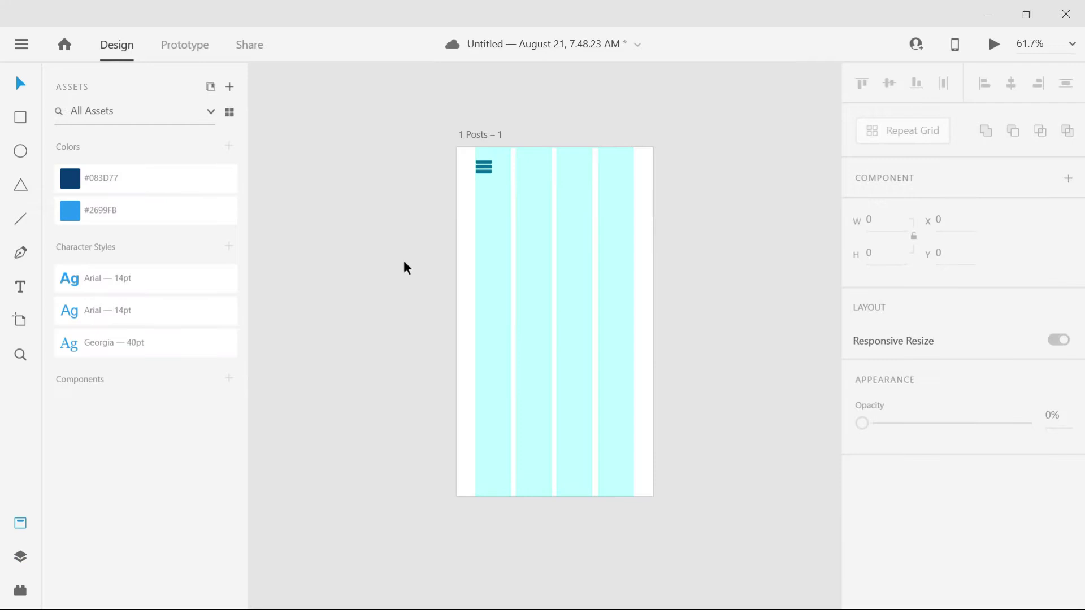
Add the text "news" beside the menu icon in the artboard's header
{"action": "left_click", "coordinate": [548, 172]}
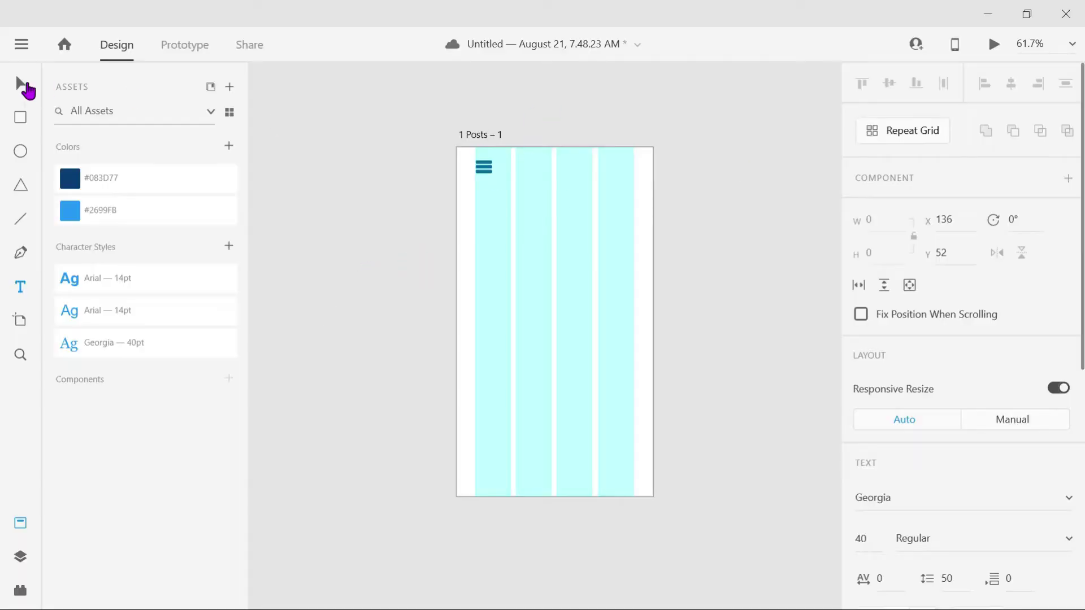
{"action": "left_click", "coordinate": [25, 87]}
{"action": "left_click", "coordinate": [511, 169]}
{"action": "left_click", "coordinate": [120, 312]}
{"action": "left_click", "coordinate": [21, 85]}
{"action": "left_click", "coordinate": [480, 135]}
{"action": "left_click", "coordinate": [534, 161]}
Give the "news" title the bold Arial style, enlarge it to about 31 pt and place it mid-header
{"action": "left_click", "coordinate": [128, 316]}
{"action": "left_click", "coordinate": [130, 282]}
{"action": "left_click", "coordinate": [128, 344]}
{"action": "left_click", "coordinate": [114, 313]}
{"action": "left_click", "coordinate": [148, 277]}
{"action": "left_click", "coordinate": [520, 164]}
{"action": "left_click_drag", "start_coordinate": [521, 161], "coordinate": [562, 163]}
{"action": "left_click", "coordinate": [812, 164]}
Search the Font Awesome icons for "share", "three" and "three dot", and clear the search
{"action": "left_click", "coordinate": [20, 557]}
{"action": "left_click", "coordinate": [20, 591]}
{"action": "left_click_drag", "start_coordinate": [119, 174], "coordinate": [80, 178]}
{"action": "key", "text": "BackSpace"}
{"action": "type", "text": "share"}
{"action": "double_click", "coordinate": [124, 186]}
{"action": "type", "text": "three"}
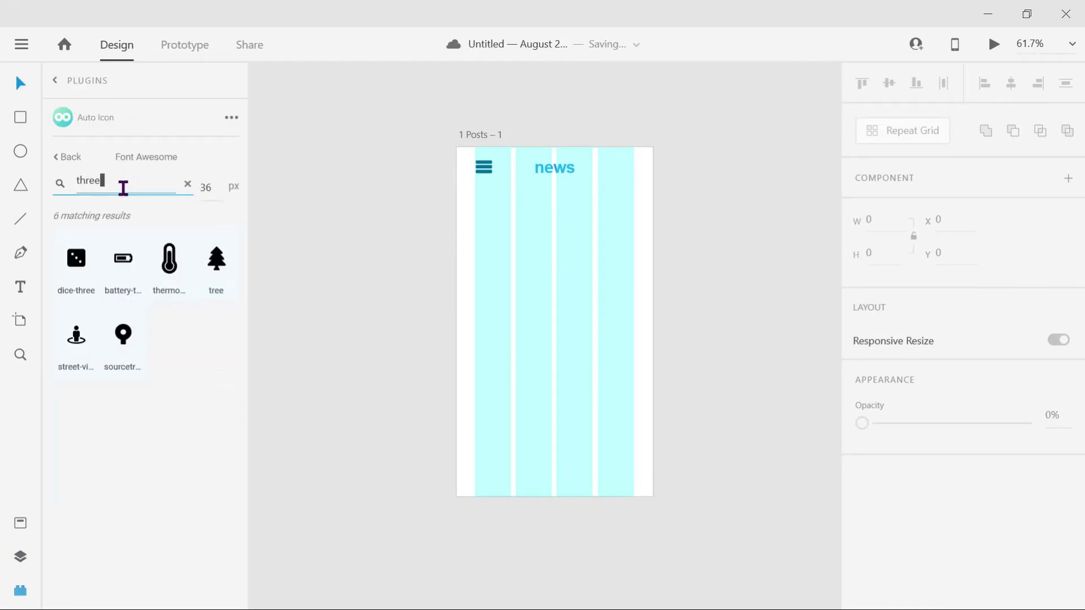
{"action": "double_click", "coordinate": [123, 188]}
{"action": "type", "text": "dotthree dot"}
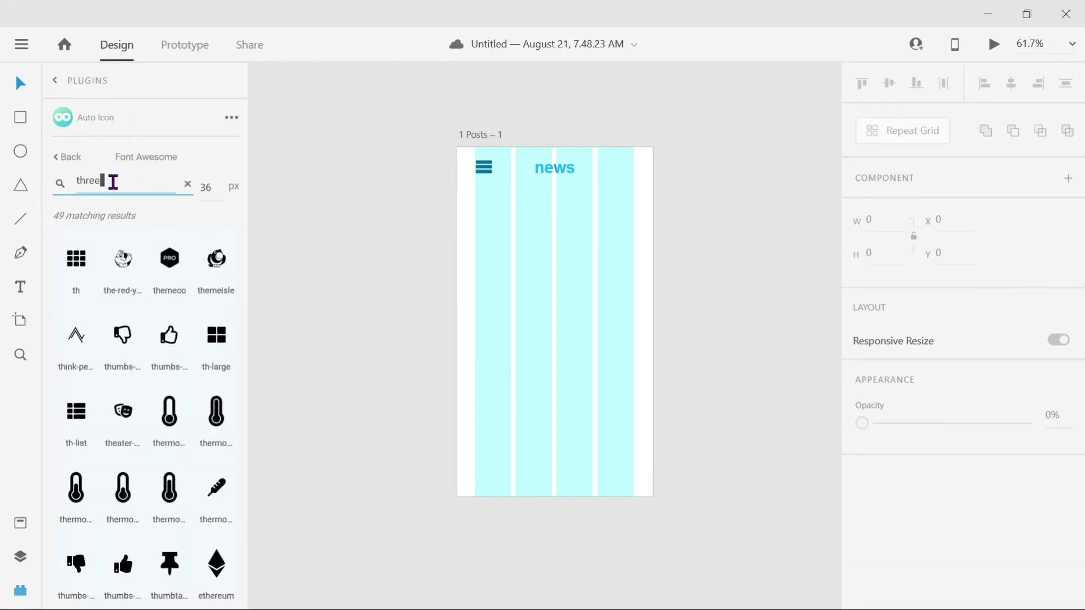
{"action": "left_click", "coordinate": [188, 184]}
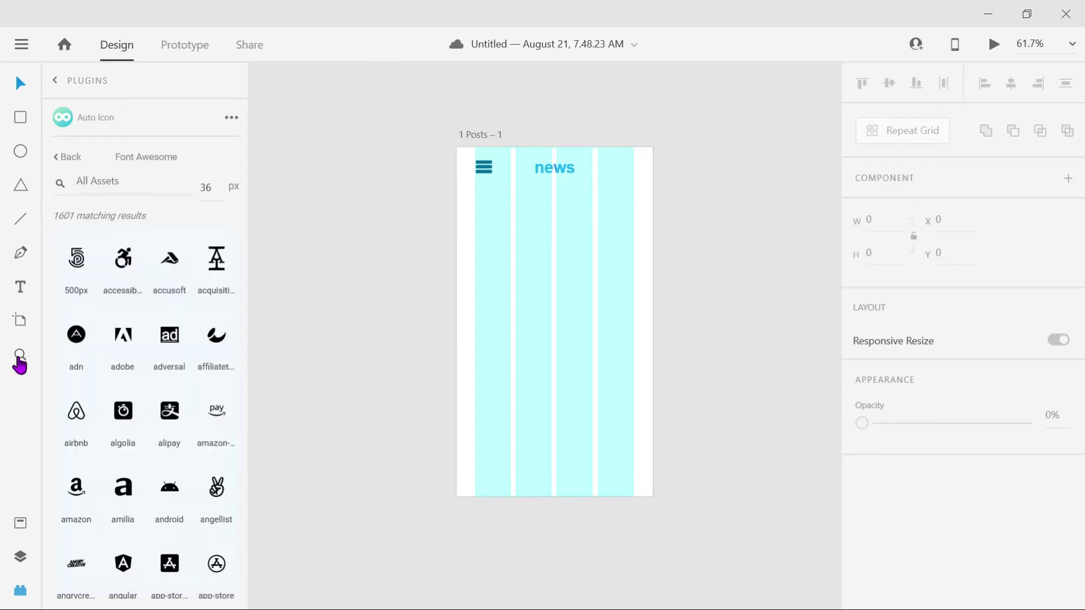
Draw a small circle in the header beside the title and fill it with #083D77
{"action": "mouse_move", "coordinate": [622, 161]}
{"action": "left_mouse_down"}
{"action": "mouse_move", "coordinate": [633, 171]}
{"action": "mouse_move", "coordinate": [591, 194]}
{"action": "left_mouse_up"}
{"action": "scroll", "coordinate": [627, 167], "scroll_direction": "up", "scroll_amount": 5}
{"action": "key", "text": "Escape"}
{"action": "left_click", "coordinate": [585, 195]}
{"action": "left_click", "coordinate": [571, 181]}
{"action": "left_click", "coordinate": [21, 522]}
{"action": "left_click", "coordinate": [160, 178]}
Repeat the circle vertically into three closely spaced dots and place them in the last column of the header
{"action": "left_click", "coordinate": [904, 130]}
{"action": "left_click_drag", "start_coordinate": [570, 187], "coordinate": [576, 292]}
{"action": "left_click_drag", "start_coordinate": [569, 252], "coordinate": [571, 207]}
{"action": "left_click", "coordinate": [746, 206]}
{"action": "scroll", "coordinate": [745, 207], "scroll_direction": "down", "scroll_amount": 8}
{"action": "left_click", "coordinate": [711, 196]}
{"action": "left_click", "coordinate": [803, 187]}
{"action": "scroll", "coordinate": [747, 227], "scroll_direction": "right", "scroll_amount": 2}
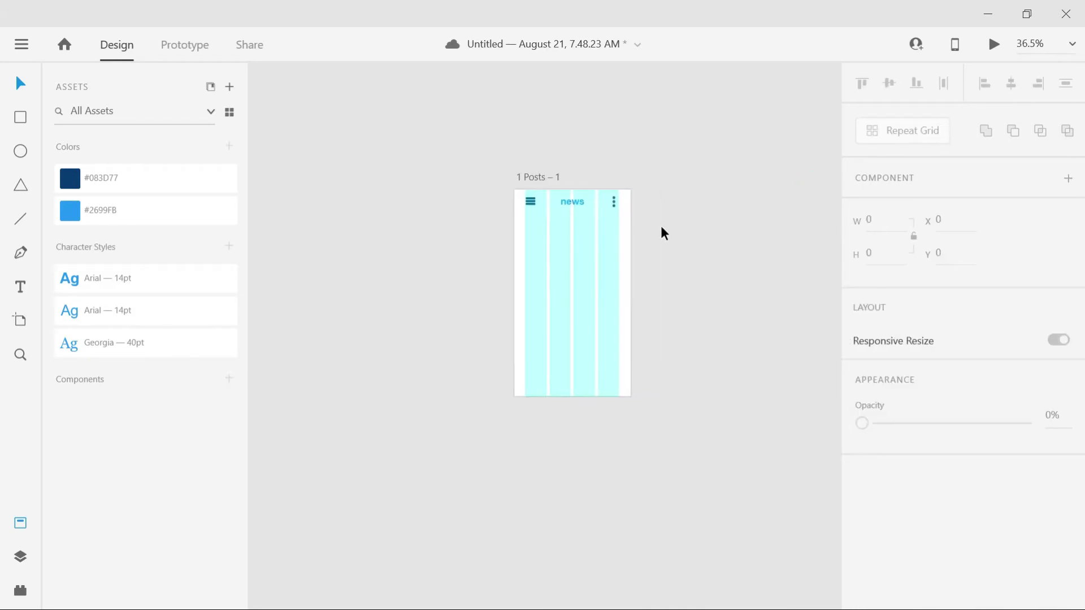
Ungroup the three dots, try adjusting the top one, and delete the dots
{"action": "scroll", "coordinate": [661, 228], "scroll_direction": "up", "scroll_amount": 8}
{"action": "left_click", "coordinate": [642, 184]}
{"action": "left_click_drag", "start_coordinate": [642, 199], "coordinate": [642, 192]}
{"action": "key", "text": "ctrl+shift+g"}
{"action": "left_click", "coordinate": [875, 135]}
{"action": "double_click", "coordinate": [643, 156]}
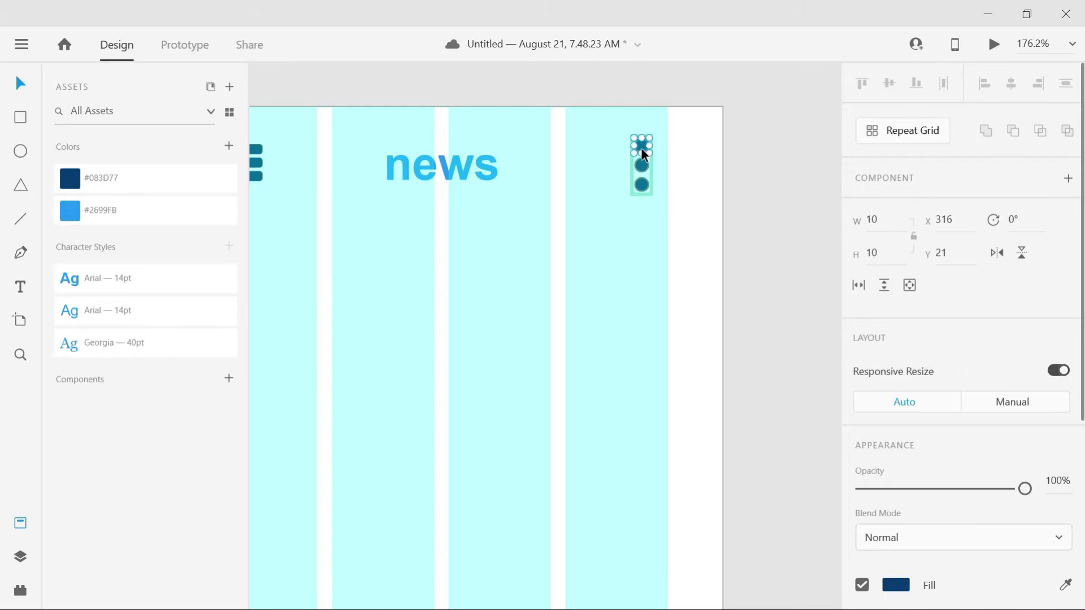
{"action": "key", "text": "ctrl+z"}
{"action": "double_click", "coordinate": [641, 147]}
{"action": "left_click_drag", "start_coordinate": [641, 153], "coordinate": [617, 185]}
{"action": "key", "text": "Delete"}
Draw a circle about 6 px wide in the last column, repeat it into three stacked dots filled with #083D77, and ungroup the grid
{"action": "left_click", "coordinate": [20, 150]}
{"action": "left_click", "coordinate": [915, 134]}
{"action": "left_click_drag", "start_coordinate": [624, 242], "coordinate": [613, 144]}
{"action": "left_click", "coordinate": [102, 178]}
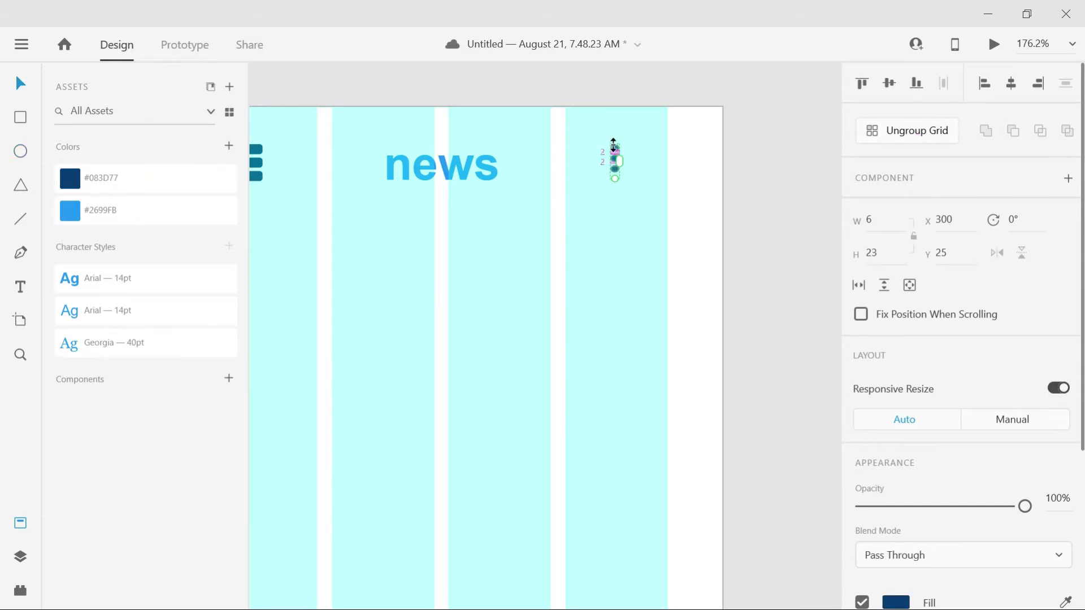
{"action": "scroll", "coordinate": [704, 194], "scroll_direction": "down", "scroll_amount": 5}
{"action": "left_click", "coordinate": [894, 137]}
Group the three small dots and place them at the outer edge of the last column
{"action": "left_click", "coordinate": [734, 188]}
{"action": "left_click", "coordinate": [681, 188]}
{"action": "left_click_drag", "start_coordinate": [673, 179], "coordinate": [705, 195]}
{"action": "right_click", "coordinate": [681, 191]}
{"action": "key", "text": "Escape"}
Group the menu icon, title and dots, and centre the group vertically and horizontally on the artboard
{"action": "left_click", "coordinate": [530, 166]}
{"action": "left_click", "coordinate": [654, 183]}
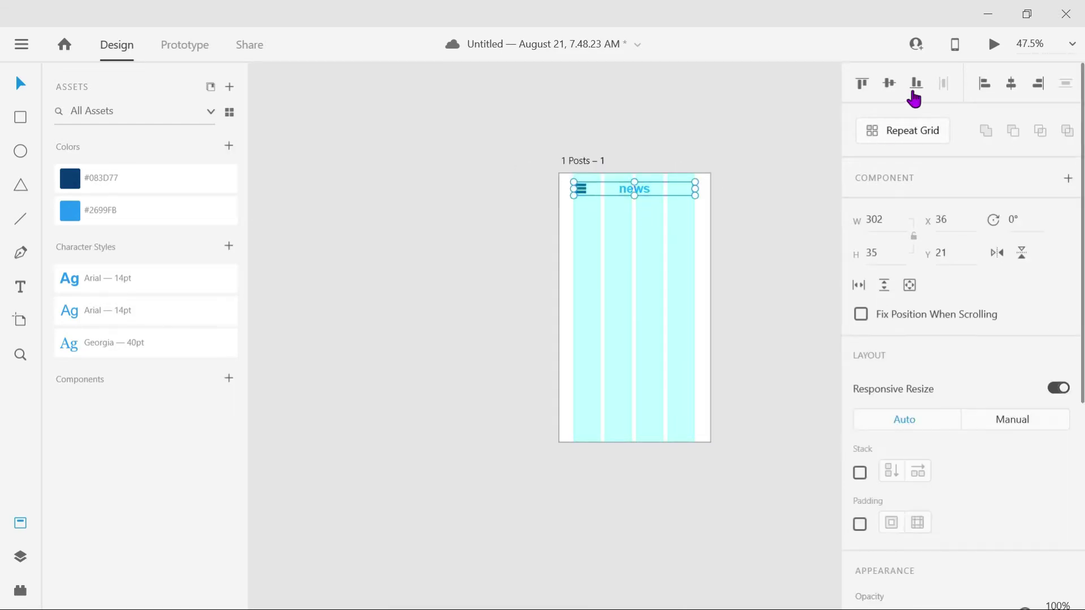
{"action": "left_click", "coordinate": [888, 84]}
{"action": "left_click", "coordinate": [1012, 83]}
Nudge the header group up to Y 13 near the artboard's upper edge
{"action": "key", "text": "Up"}
{"action": "key", "text": "shift+Up"}
{"action": "key", "text": "shift+Up"}
{"action": "key", "text": "shift+Up"}
{"action": "key", "text": "shift+Up"}
{"action": "key", "text": "shift+Up"}
{"action": "key", "text": "shift+Up"}
{"action": "key", "text": "shift+Up"}
{"action": "key", "text": "shift+Up"}
{"action": "key", "text": "shift+Up"}
{"action": "key", "text": "shift+Up"}
{"action": "key", "text": "shift+Up"}
{"action": "key", "text": "shift+Up"}
{"action": "key", "text": "shift+Up"}
{"action": "key", "text": "shift+Up"}
{"action": "key", "text": "shift+Up"}
{"action": "key", "text": "shift+Up"}
{"action": "key", "text": "shift+Up"}
{"action": "key", "text": "shift+Up"}
{"action": "left_click", "coordinate": [442, 305]}
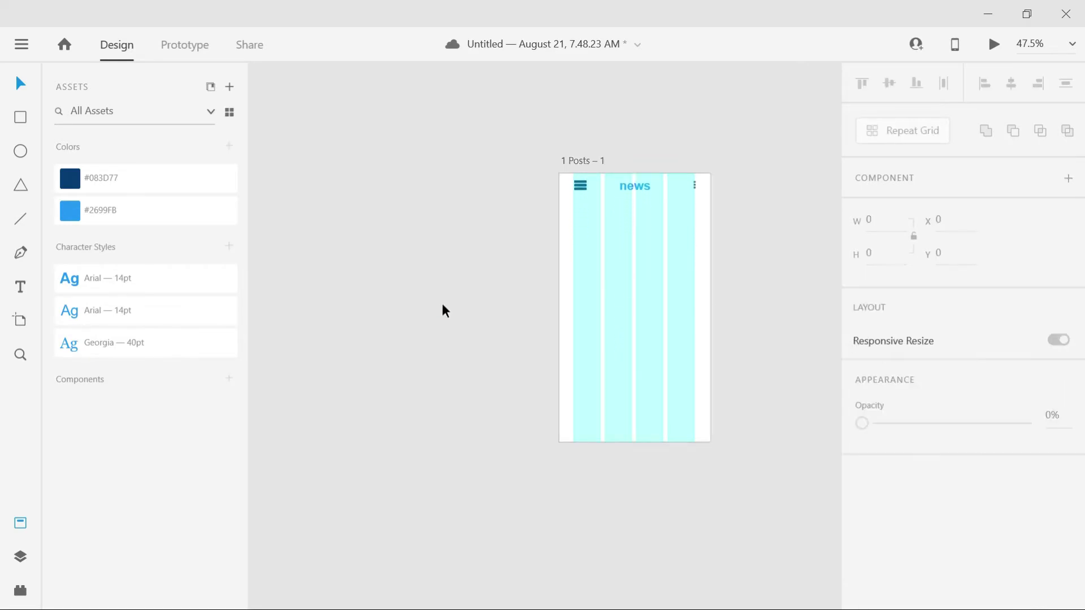
Recolour the "news" title with the saved colour #083D77
{"action": "left_click", "coordinate": [624, 187]}
{"action": "double_click", "coordinate": [637, 186]}
{"action": "left_click", "coordinate": [113, 179]}
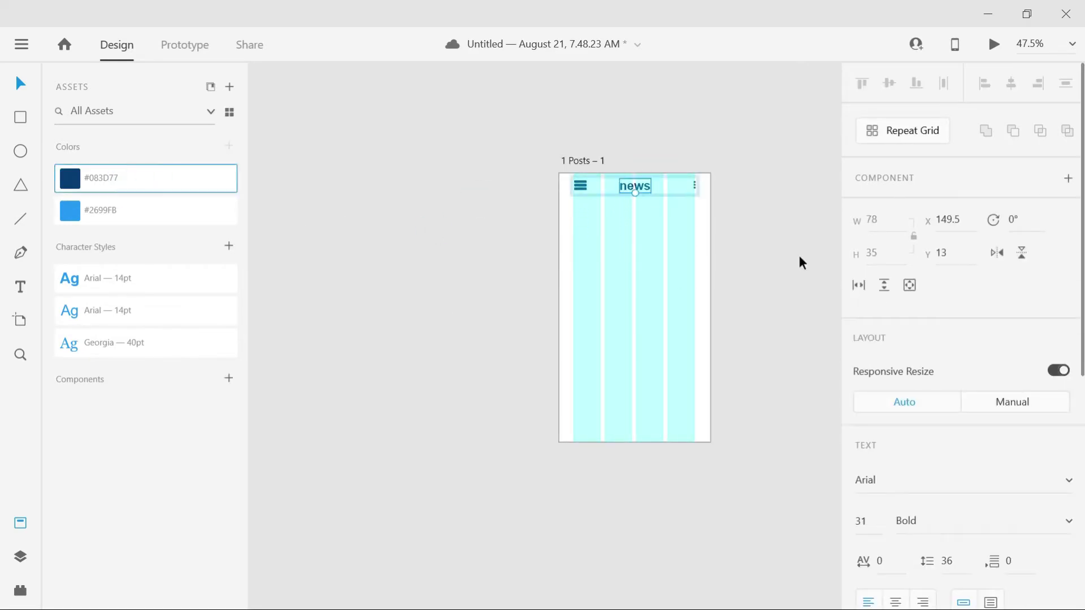
{"action": "left_click", "coordinate": [676, 317]}
Draw a 302 × 231 image placeholder at X 36, Y 103, filled with #083D77 at 40% opacity
{"action": "key", "text": "r"}
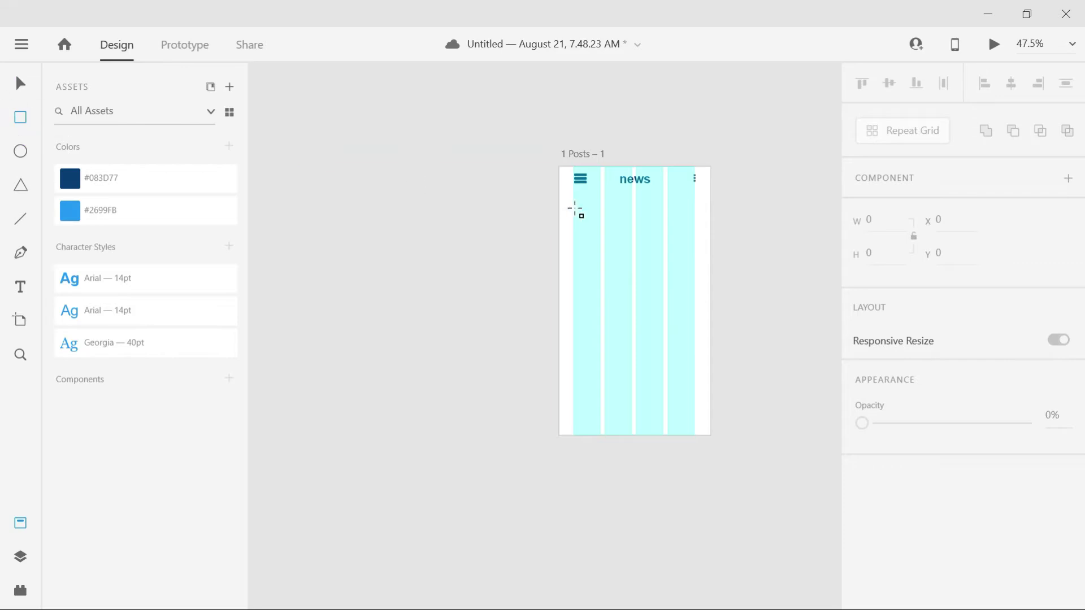
{"action": "left_click_drag", "start_coordinate": [574, 208], "coordinate": [695, 302]}
{"action": "left_click", "coordinate": [70, 178]}
{"action": "left_click_drag", "start_coordinate": [1033, 506], "coordinate": [927, 505]}
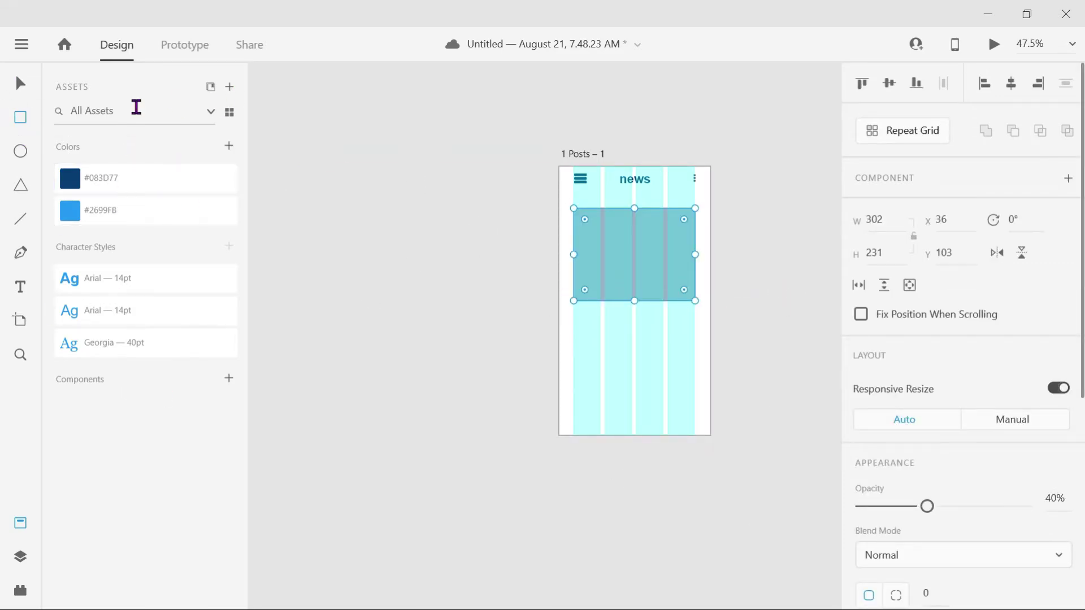
Show the Lorem Ipsum plugin's options and draw a 302 × 64 box at X 36, Y 369 below the image placeholder
{"action": "left_click", "coordinate": [20, 591]}
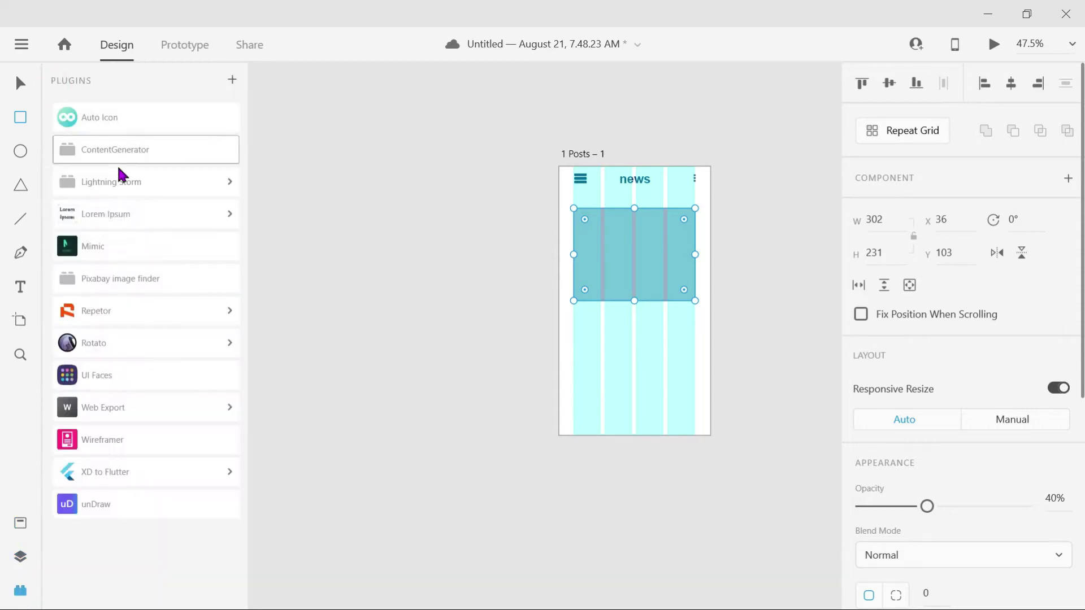
{"action": "left_click", "coordinate": [113, 215]}
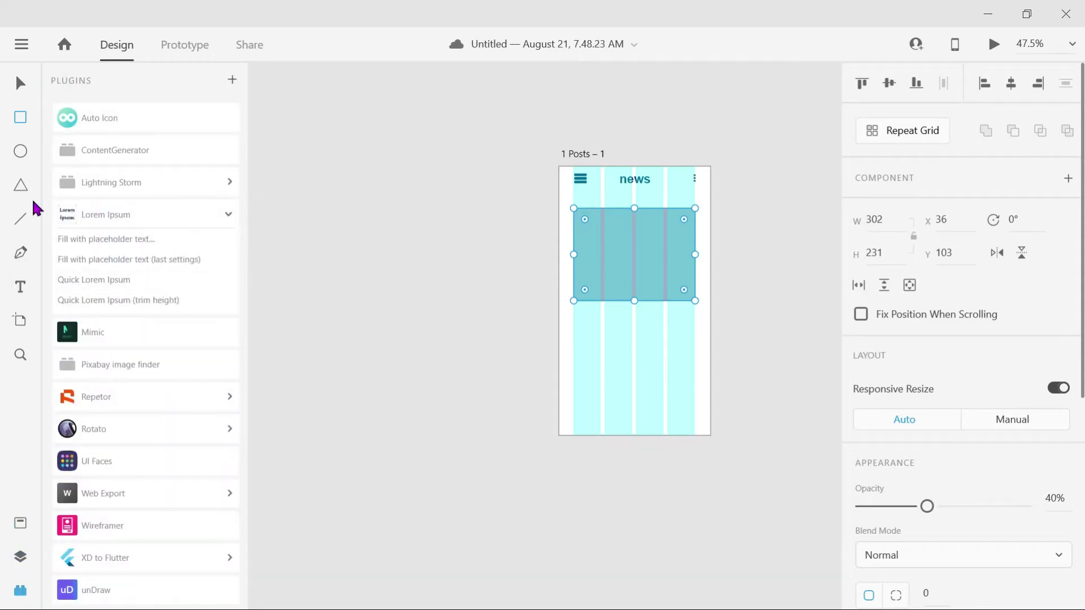
{"action": "mouse_move", "coordinate": [572, 316]}
{"action": "left_mouse_down"}
{"action": "mouse_move", "coordinate": [697, 327]}
{"action": "mouse_move", "coordinate": [695, 340]}
{"action": "left_mouse_up"}
Fill the new box with Cicero (Latin) placeholder text using the Lorem Ipsum plugin
{"action": "left_click", "coordinate": [141, 239]}
{"action": "left_click", "coordinate": [494, 298]}
{"action": "left_click", "coordinate": [403, 336]}
{"action": "left_click", "coordinate": [534, 231]}
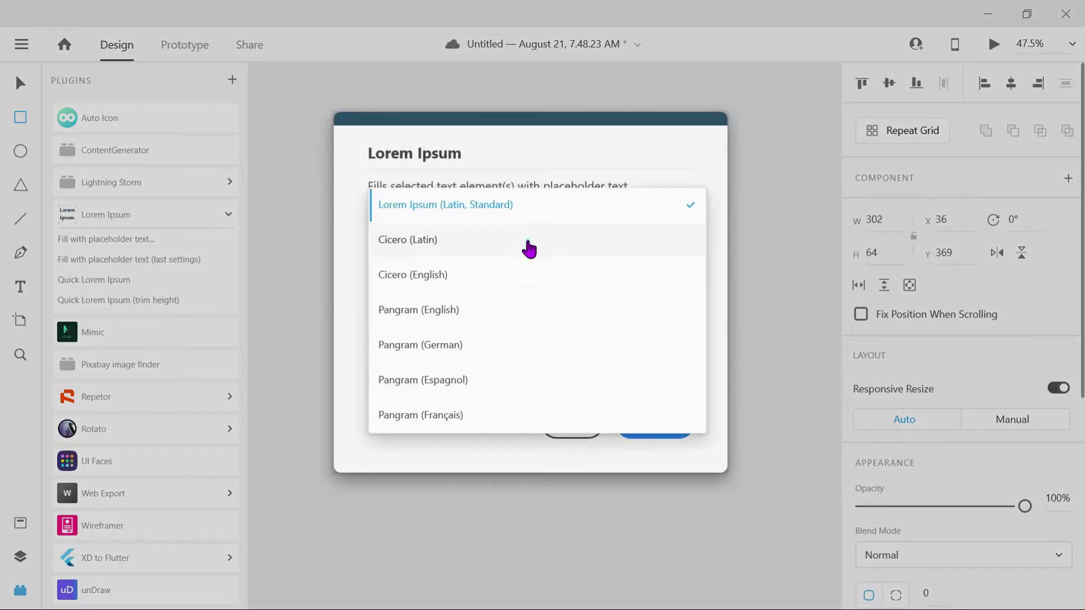
{"action": "left_click", "coordinate": [525, 247]}
{"action": "left_click", "coordinate": [652, 427]}
Apply the Georgia 40pt character style to the placeholder text and extend its box to a height of 157
{"action": "double_click", "coordinate": [626, 327]}
{"action": "left_click", "coordinate": [21, 522]}
{"action": "left_click", "coordinate": [140, 345]}
{"action": "left_click_drag", "start_coordinate": [635, 340], "coordinate": [635, 378]}
{"action": "left_click", "coordinate": [785, 368]}
Recolour the Georgia heading with the saved colour #083D77
{"action": "left_click", "coordinate": [650, 346]}
{"action": "left_click", "coordinate": [160, 188]}
{"action": "left_click", "coordinate": [768, 263]}
{"action": "scroll", "coordinate": [768, 263], "scroll_direction": "down", "scroll_amount": 2}
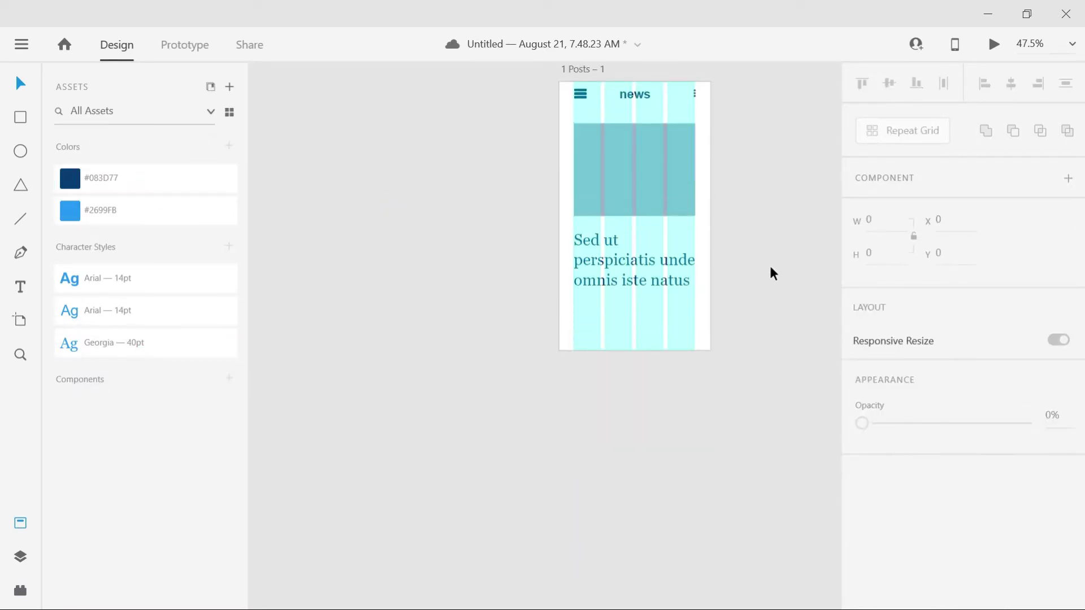
Remove "ut" from the heading so that it begins with "Sed perspiciatis unde omnis iste"
{"action": "scroll", "coordinate": [647, 271], "scroll_direction": "up", "scroll_amount": 3}
{"action": "scroll", "coordinate": [647, 277], "scroll_direction": "up", "scroll_amount": 1}
{"action": "double_click", "coordinate": [550, 302]}
{"action": "double_click", "coordinate": [548, 300]}
{"action": "key", "text": "Delete"}
{"action": "key", "text": "Delete"}
{"action": "key", "text": "Delete"}
{"action": "key", "text": "Delete"}
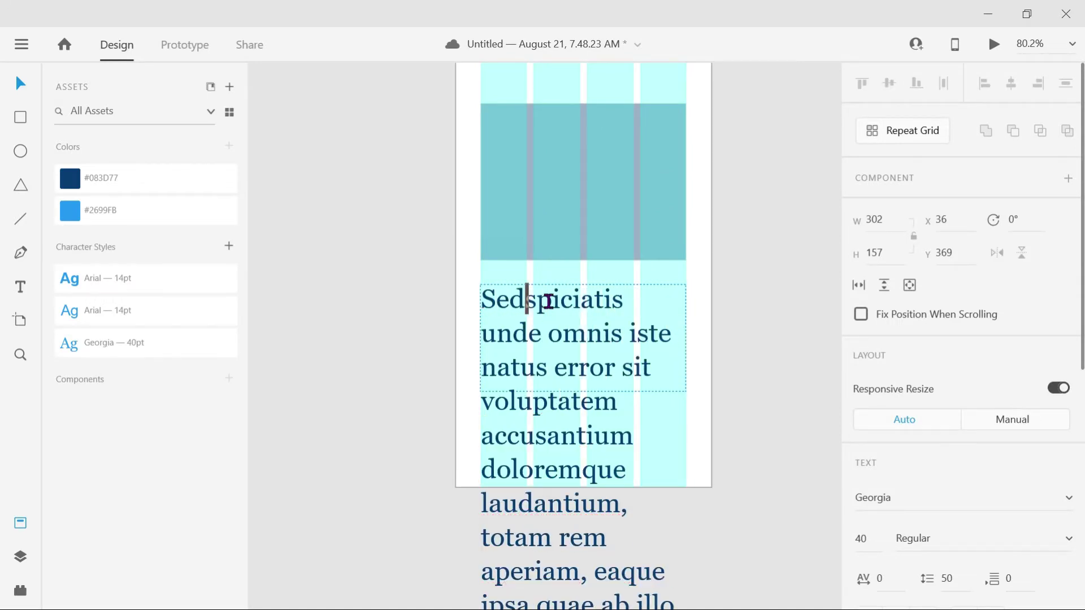
{"action": "type", "text": "pe"}
{"action": "left_click", "coordinate": [783, 370]}
Move the heading closer to the image placeholder and shift it slightly inward from the column edge
{"action": "scroll", "coordinate": [783, 371], "scroll_direction": "down", "scroll_amount": 1}
{"action": "left_click", "coordinate": [601, 310]}
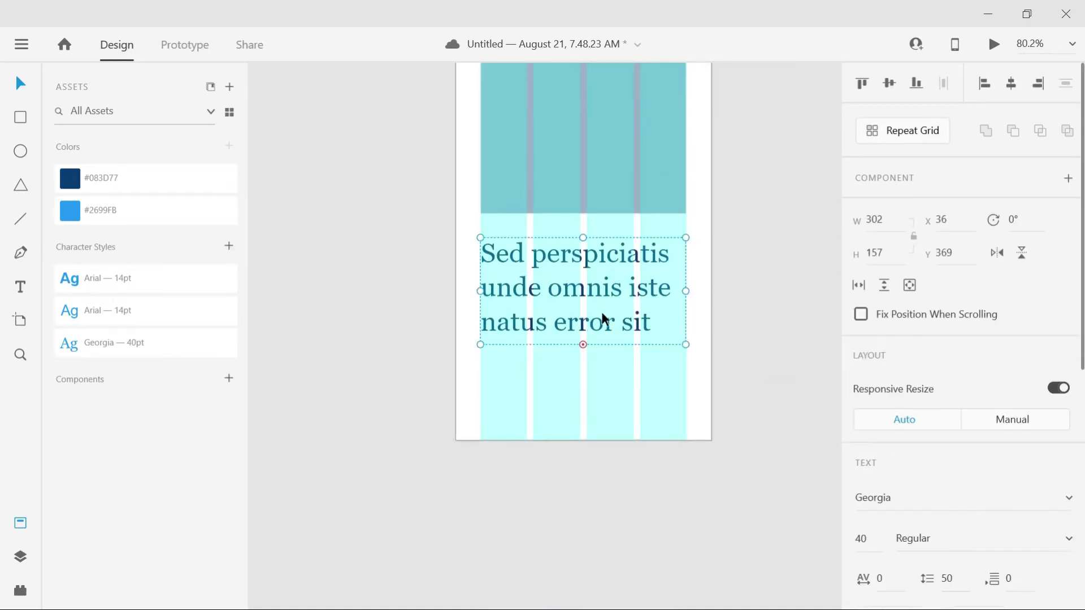
{"action": "left_click_drag", "start_coordinate": [601, 310], "coordinate": [609, 296]}
{"action": "left_click", "coordinate": [760, 278]}
{"action": "triple_click", "coordinate": [612, 247]}
{"action": "left_click", "coordinate": [770, 252]}
Draw a 302-wide box at X 36, Y 513 below the heading and fill it with Latin placeholder text
{"action": "key", "text": "r"}
{"action": "left_click_drag", "start_coordinate": [481, 336], "coordinate": [684, 392]}
{"action": "left_click", "coordinate": [20, 591]}
{"action": "left_click", "coordinate": [169, 150]}
{"action": "key", "text": "Return"}
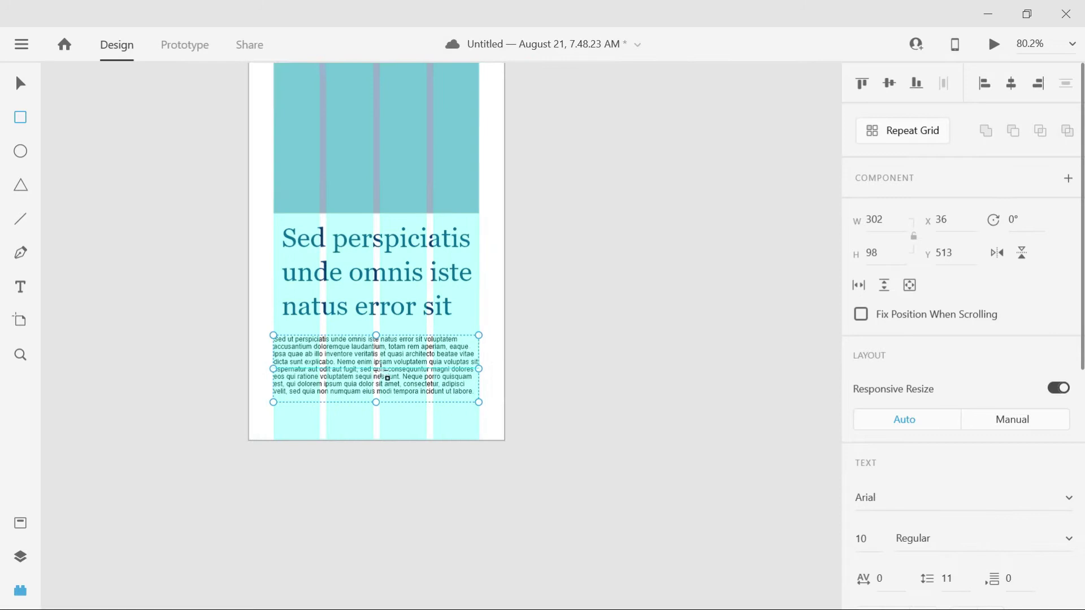
Apply the regular Arial 14pt character style to the body paragraph and fit its box to a height of 91
{"action": "scroll", "coordinate": [381, 370], "scroll_direction": "left", "scroll_amount": 4}
{"action": "scroll", "coordinate": [381, 370], "scroll_direction": "up", "scroll_amount": 1}
{"action": "left_click", "coordinate": [20, 523]}
{"action": "scroll", "coordinate": [718, 423], "scroll_direction": "right", "scroll_amount": 3}
{"action": "key", "text": "v"}
{"action": "double_click", "coordinate": [635, 412]}
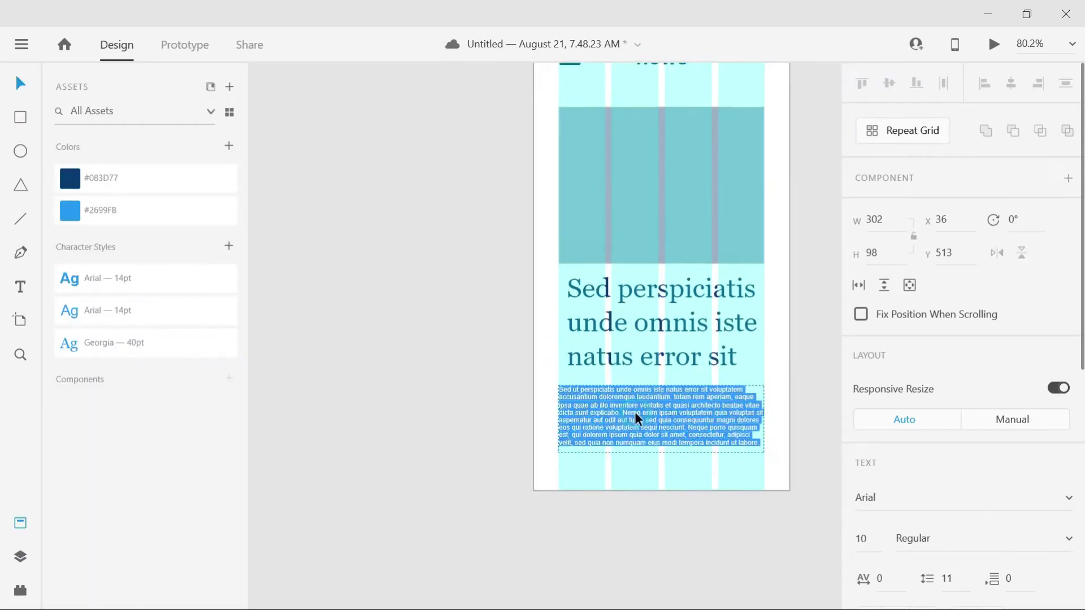
{"action": "left_click", "coordinate": [153, 310]}
{"action": "scroll", "coordinate": [536, 395], "scroll_direction": "right", "scroll_amount": 2}
{"action": "double_click", "coordinate": [607, 452]}
{"action": "scroll", "coordinate": [961, 468], "scroll_direction": "down", "scroll_amount": 6}
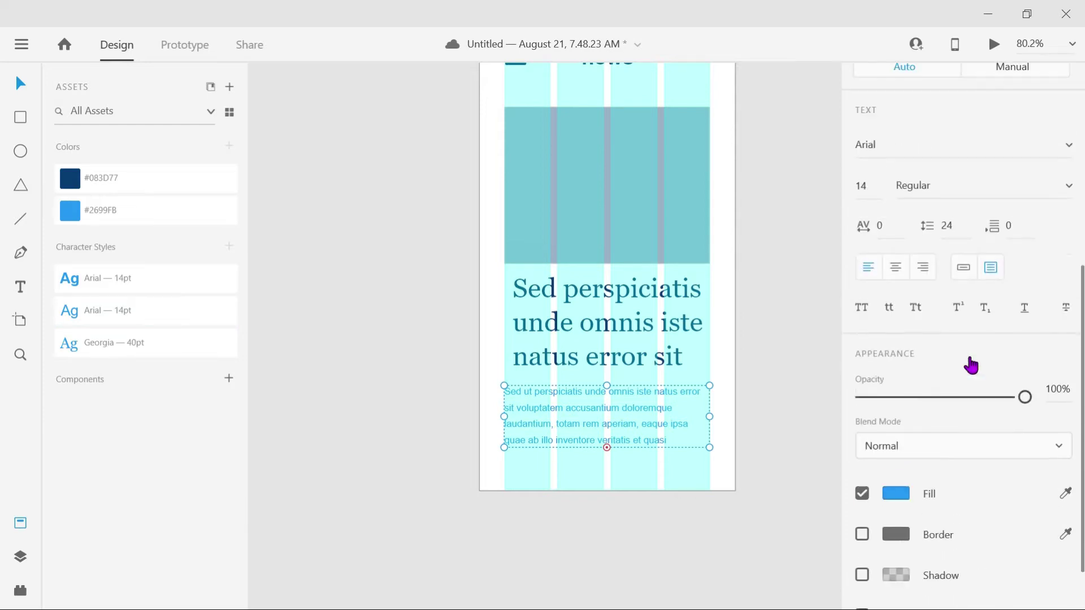
{"action": "scroll", "coordinate": [970, 366], "scroll_direction": "up", "scroll_amount": 2}
{"action": "left_click", "coordinate": [1013, 326]}
{"action": "scroll", "coordinate": [921, 351], "scroll_direction": "up", "scroll_amount": 4}
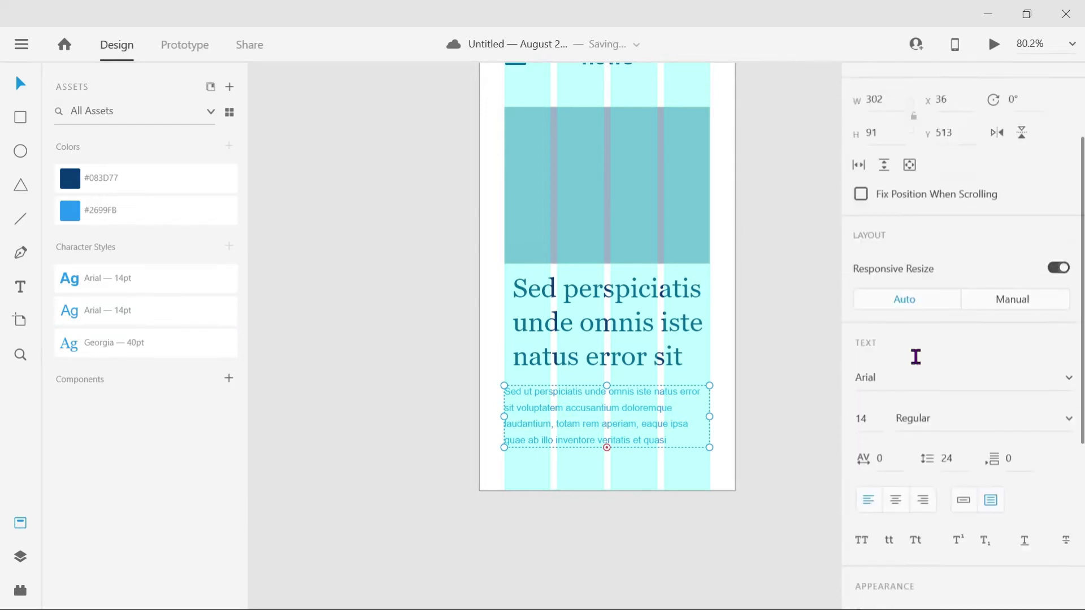
{"action": "scroll", "coordinate": [915, 363], "scroll_direction": "down", "scroll_amount": 2}
{"action": "left_click", "coordinate": [624, 552]}
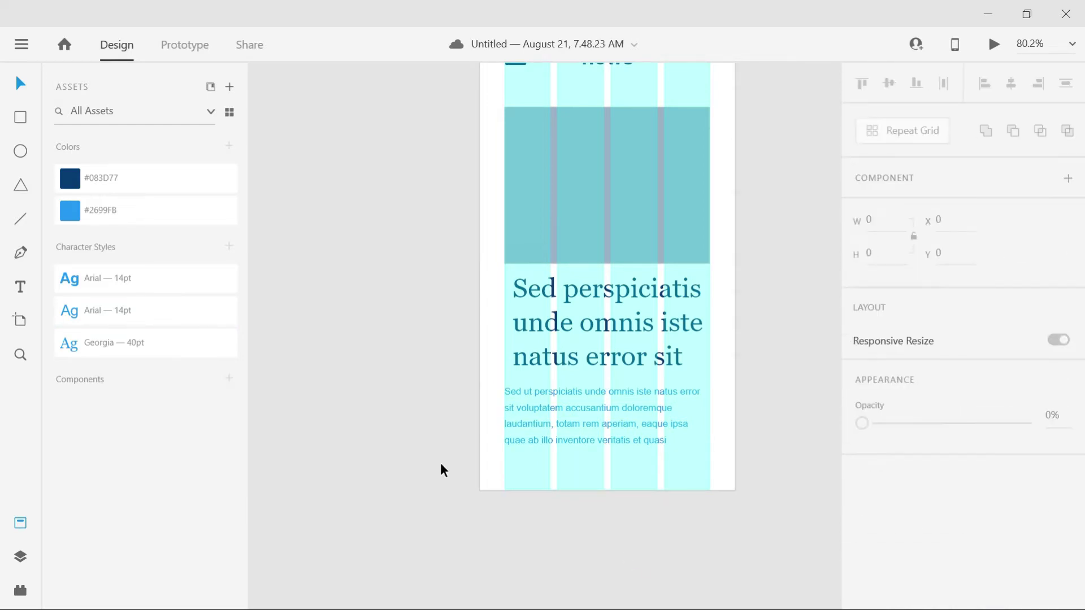
Search the Auto Icon plugin's Font Awesome set for "app" and place the apple icon below the body paragraph
{"action": "scroll", "coordinate": [439, 463], "scroll_direction": "down", "scroll_amount": 2}
{"action": "left_click", "coordinate": [22, 557]}
{"action": "left_click", "coordinate": [137, 87]}
{"action": "left_click", "coordinate": [22, 591]}
{"action": "left_click", "coordinate": [135, 116]}
{"action": "left_click", "coordinate": [133, 178]}
{"action": "type", "text": "web si"}
{"action": "type", "text": "app"}
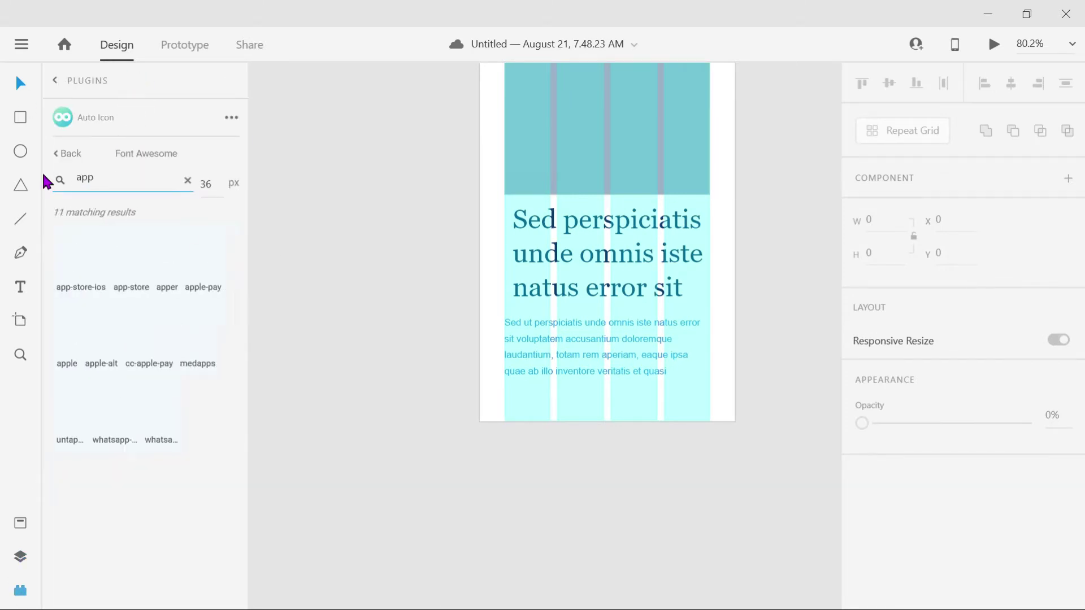
{"action": "left_click_drag", "start_coordinate": [76, 332], "coordinate": [521, 403]}
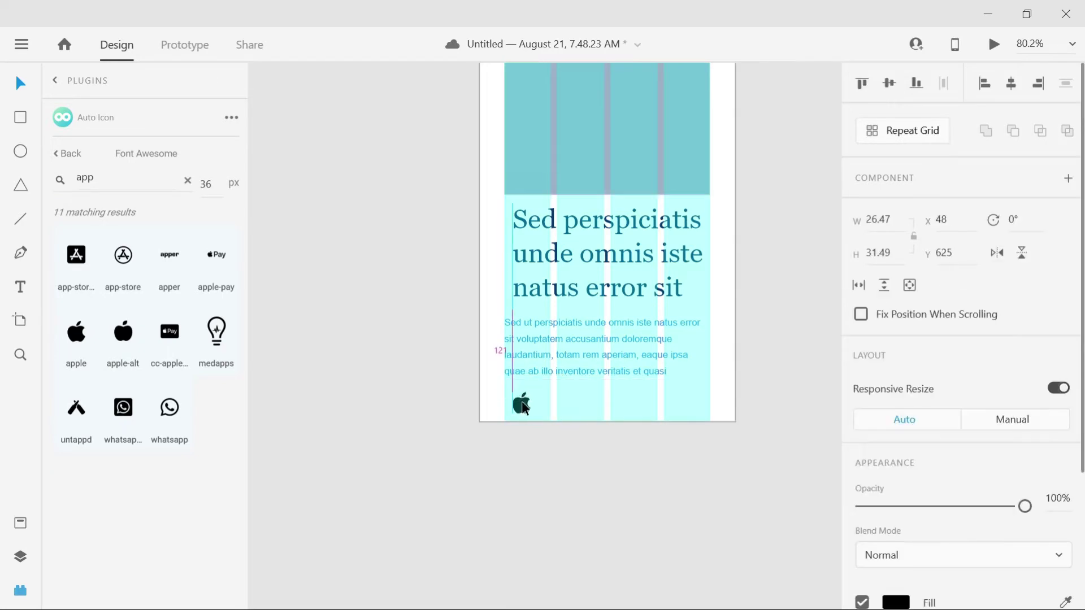
Add the text "adobe.com" beside the apple icon
{"action": "left_click", "coordinate": [378, 368]}
{"action": "key", "text": "t"}
{"action": "left_click", "coordinate": [561, 410]}
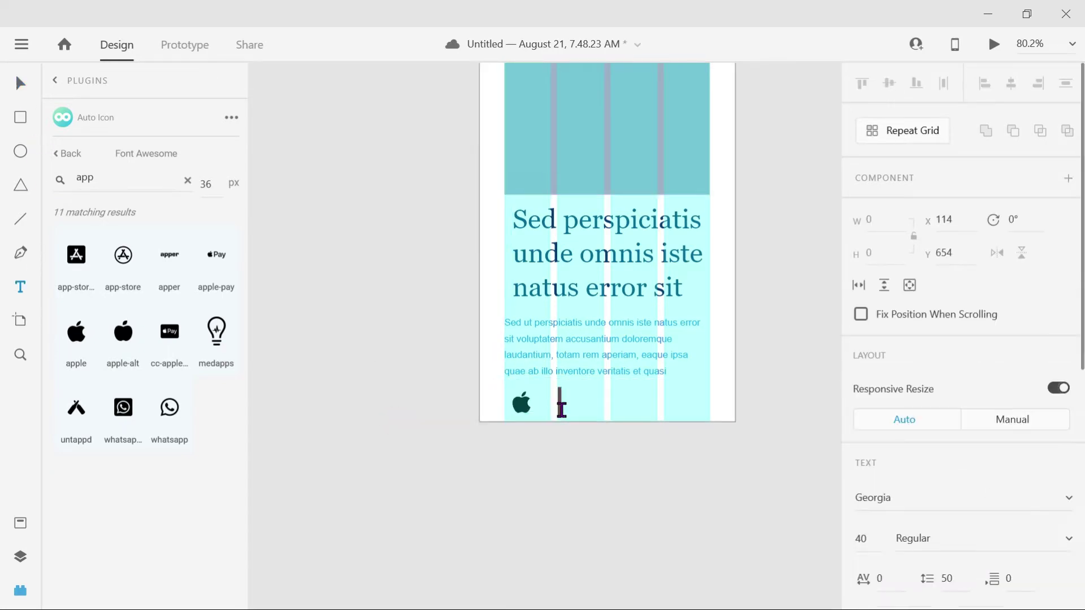
{"action": "type", "text": "adobe.com"}
{"action": "key", "text": "Escape"}
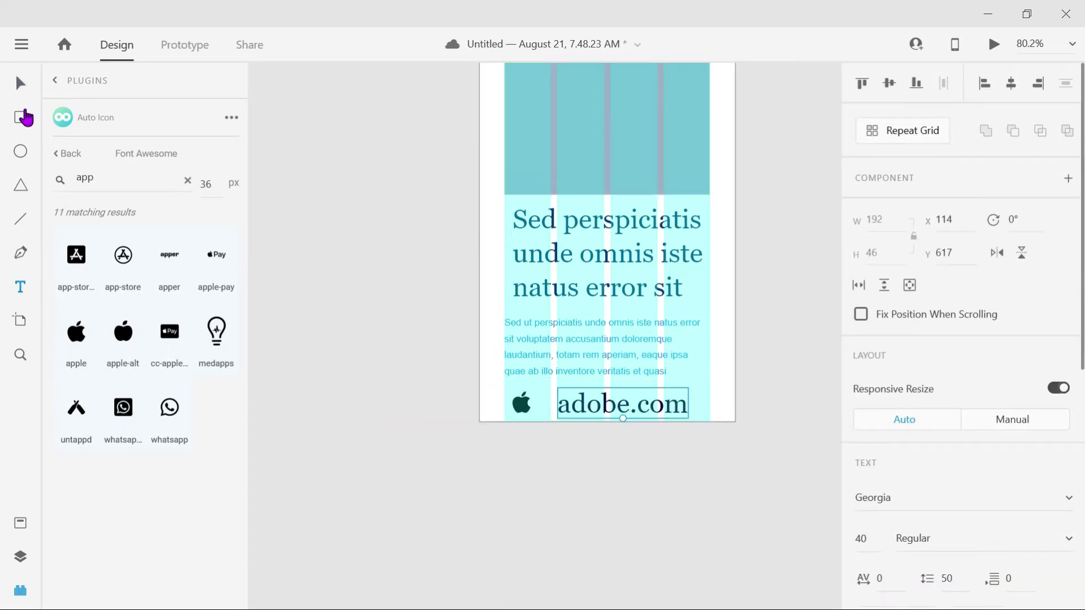
Apply the regular Arial 14pt character style and colour #083D77 to "adobe.com" and move it close to the apple icon
{"action": "key", "text": "ctrl+shift+y"}
{"action": "left_click", "coordinate": [113, 307]}
{"action": "left_click", "coordinate": [133, 179]}
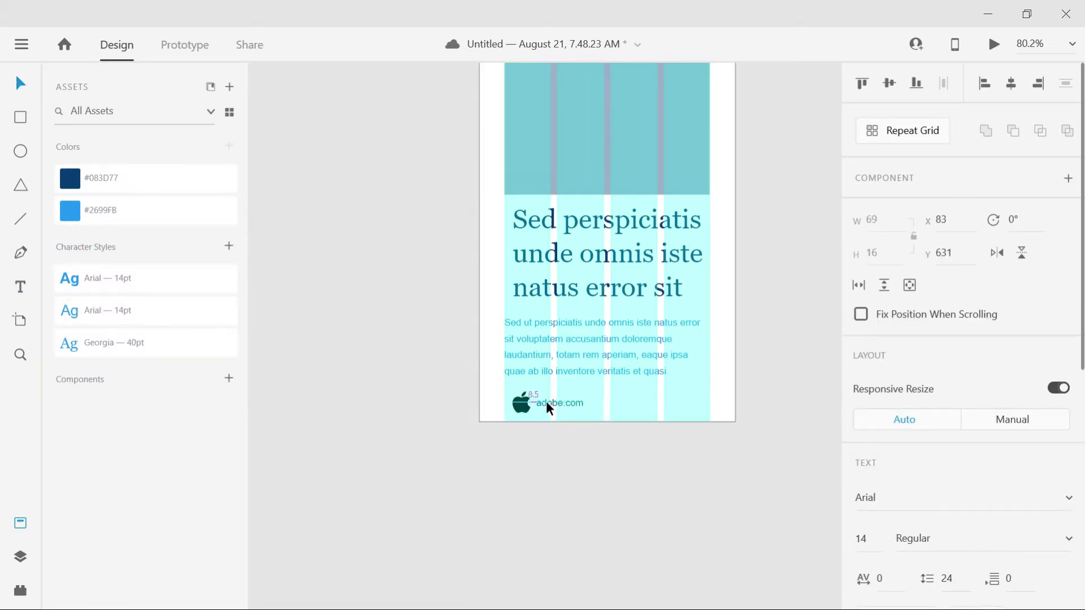
{"action": "left_click", "coordinate": [542, 473]}
Search the icon plugin for "clock" and place the solid clock icon in line with "adobe.com"
{"action": "left_click", "coordinate": [21, 526]}
{"action": "left_click", "coordinate": [22, 557]}
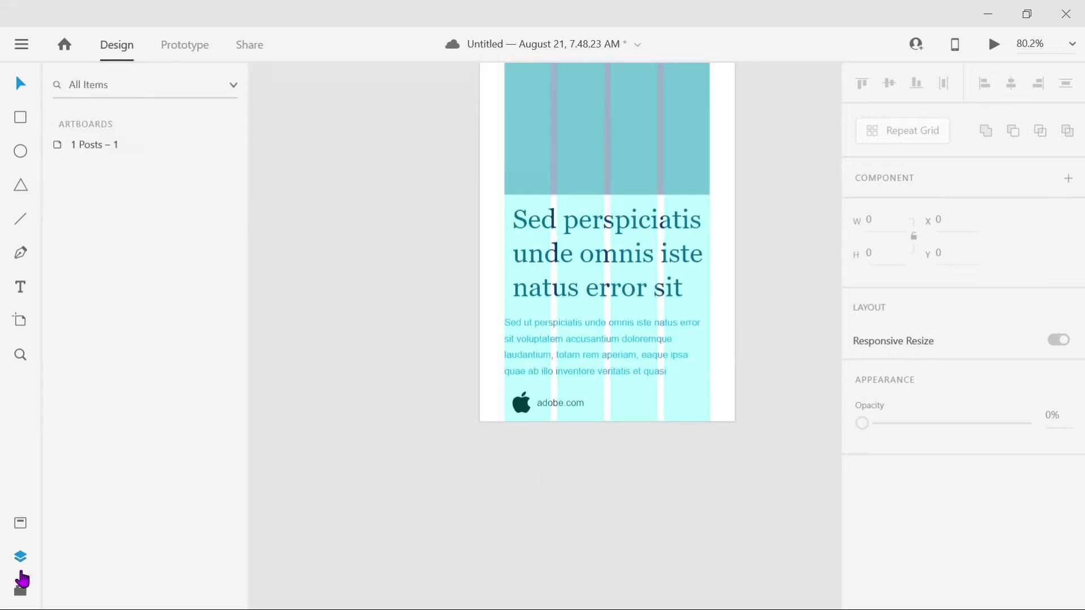
{"action": "left_click", "coordinate": [21, 590]}
{"action": "double_click", "coordinate": [115, 180]}
{"action": "type", "text": "clock"}
{"action": "left_click_drag", "start_coordinate": [118, 271], "coordinate": [639, 425]}
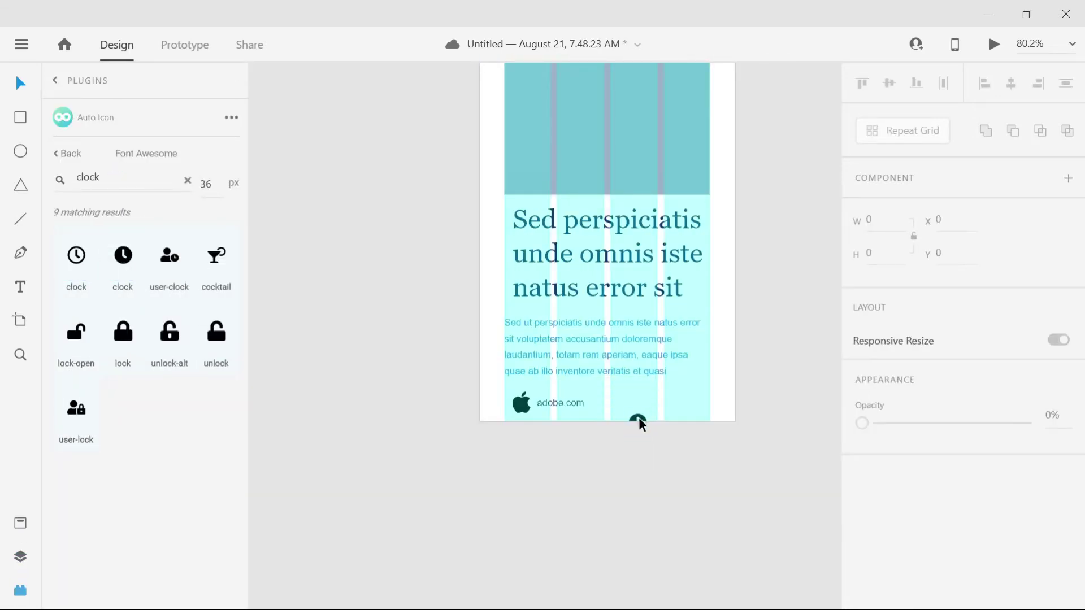
{"action": "left_click_drag", "start_coordinate": [640, 421], "coordinate": [627, 403]}
Add the text "1h ago" beside the clock icon
{"action": "key", "text": "t"}
{"action": "left_click", "coordinate": [655, 404]}
{"action": "type", "text": "1 Houres"}
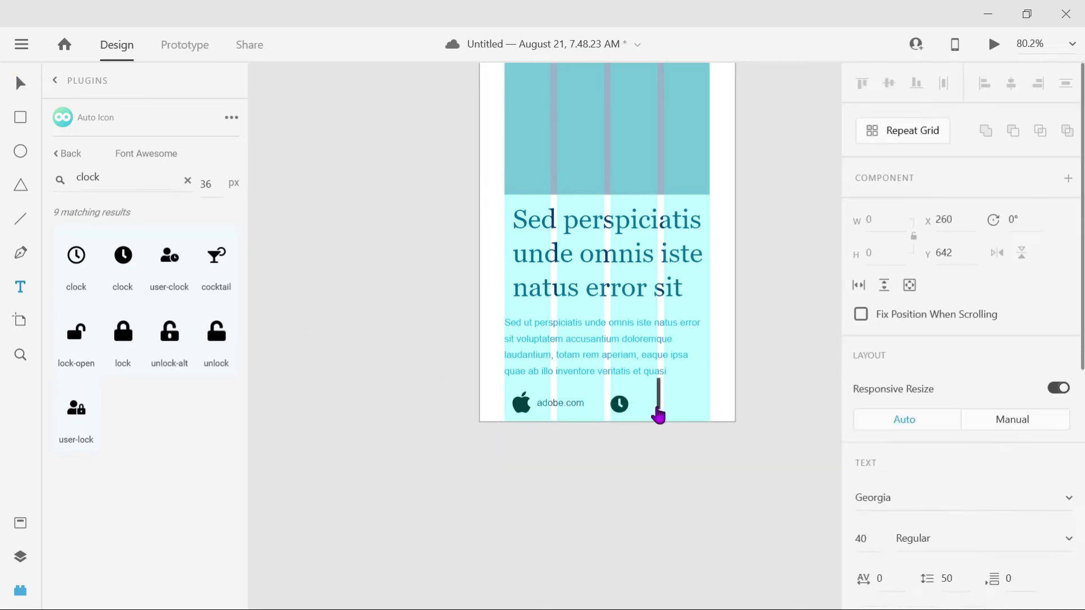
{"action": "key", "text": "BackSpace"}
{"action": "key", "text": "BackSpace"}
{"action": "key", "text": "BackSpace"}
{"action": "key", "text": "BackSpace"}
{"action": "key", "text": "BackSpace"}
{"action": "key", "text": "BackSpace"}
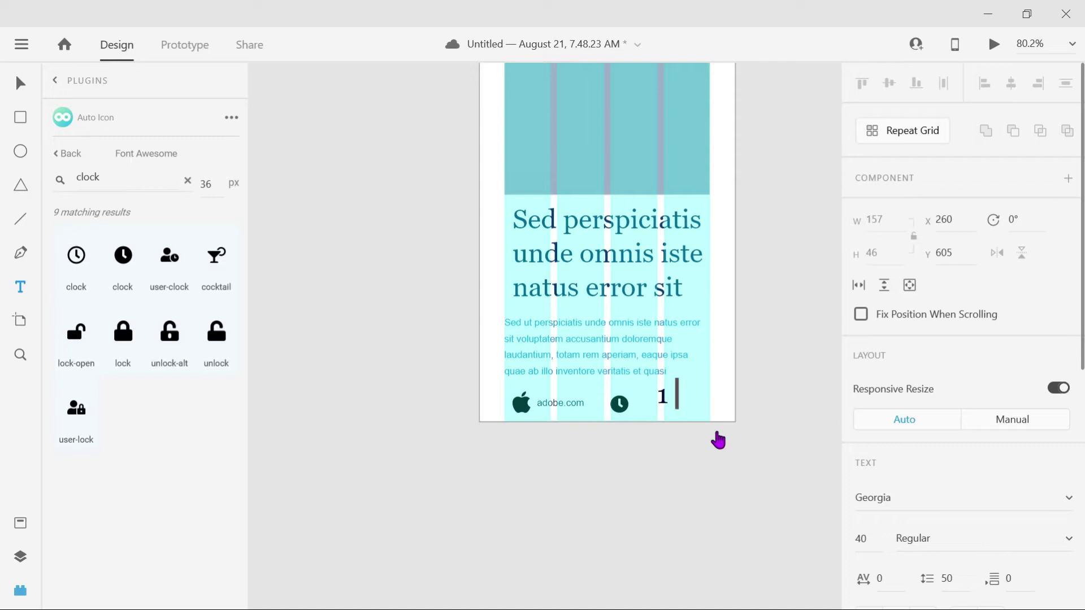
{"action": "key", "text": "Left"}
{"action": "key", "text": "Left"}
{"action": "key", "text": "BackSpace"}
{"action": "left_click", "coordinate": [773, 410]}
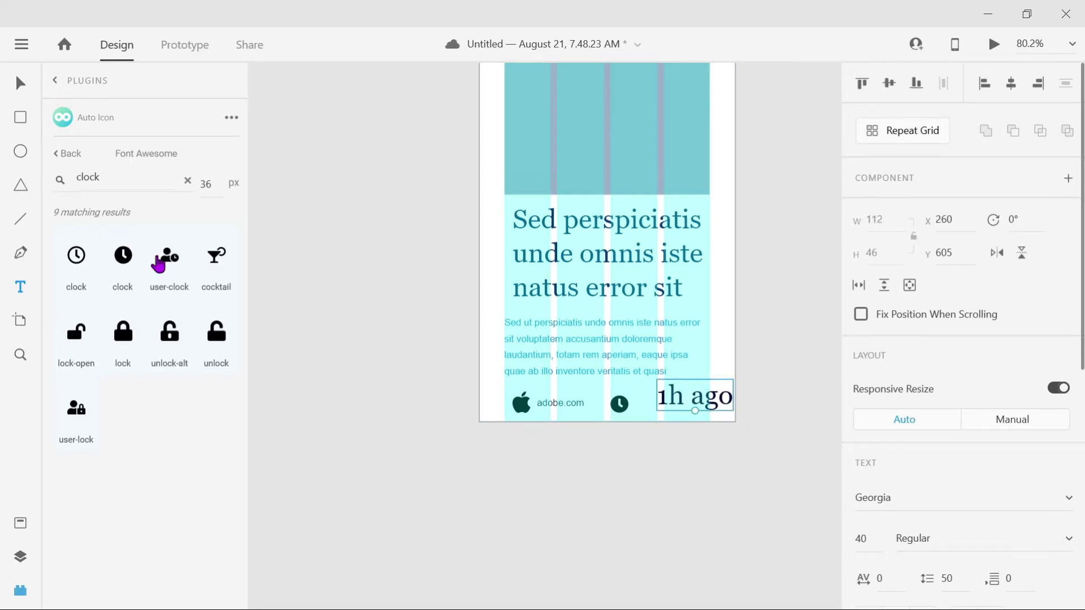
Apply the regular Arial 14pt character style to "1h ago" and line it up next to the clock icon
{"action": "left_click", "coordinate": [20, 523]}
{"action": "left_click", "coordinate": [141, 310]}
{"action": "left_click", "coordinate": [673, 415]}
{"action": "left_click", "coordinate": [677, 404]}
{"action": "left_click", "coordinate": [676, 432]}
Apply the colour #083D77 to the apple icon
{"action": "left_click", "coordinate": [153, 186]}
{"action": "left_click", "coordinate": [521, 403]}
{"action": "left_click", "coordinate": [153, 185]}
{"action": "left_click", "coordinate": [700, 402]}
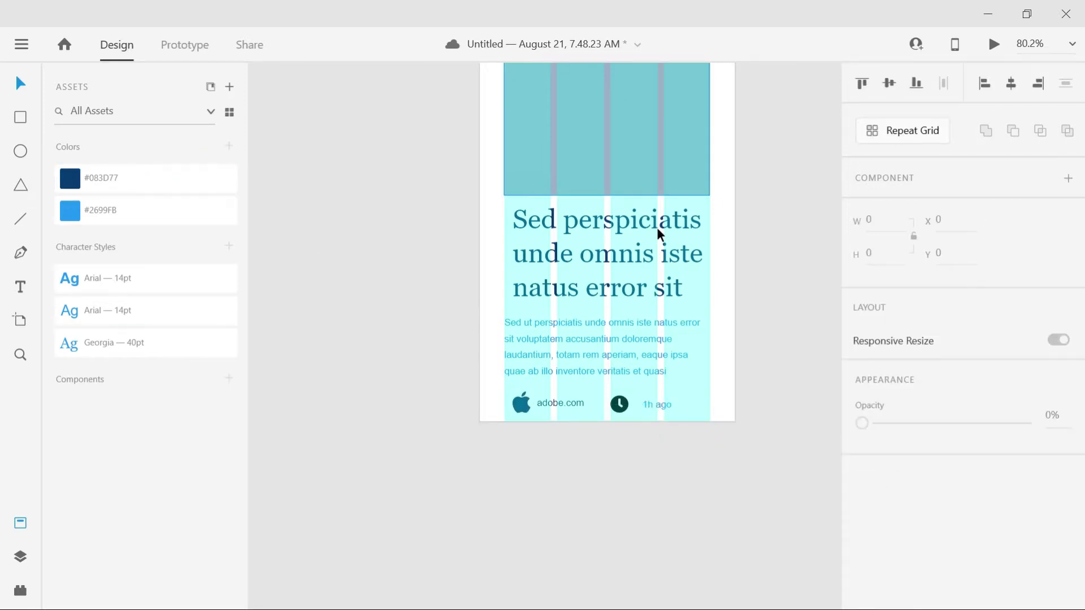
Hide the artboard's column layout grid
{"action": "left_click", "coordinate": [645, 259]}
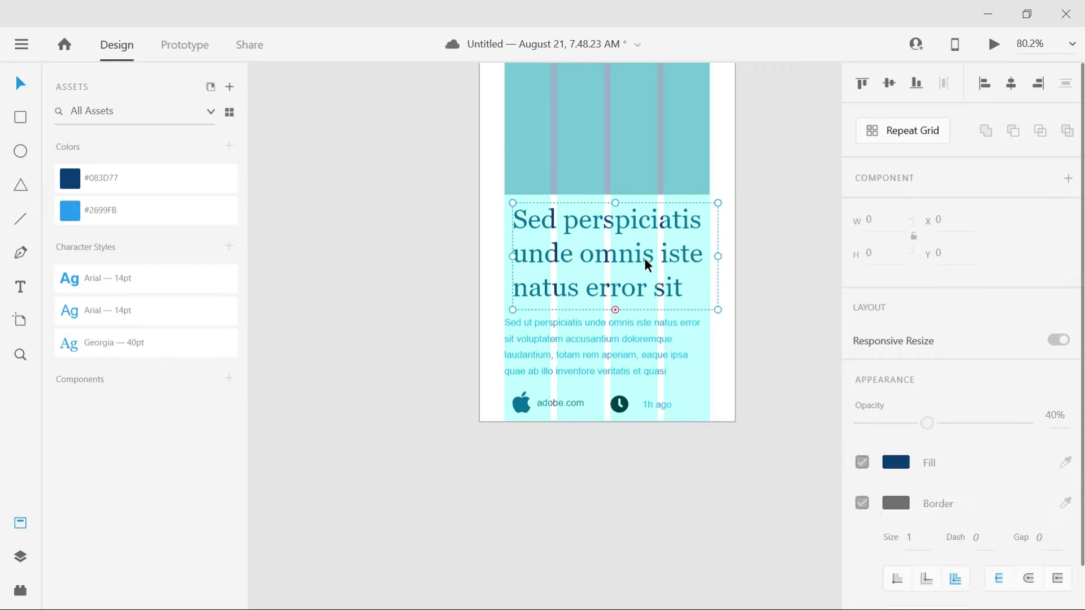
{"action": "right_click", "coordinate": [703, 397]}
{"action": "left_click", "coordinate": [764, 538]}
Apply the colour #083D77 to the body paragraph and the "1h ago" text
{"action": "scroll", "coordinate": [685, 525], "scroll_direction": "up", "scroll_amount": 3}
{"action": "left_click", "coordinate": [576, 480]}
{"action": "left_click", "coordinate": [156, 182]}
{"action": "left_click", "coordinate": [657, 540]}
Set the Georgia heading's font size to 18
{"action": "left_click", "coordinate": [665, 388]}
{"action": "scroll", "coordinate": [871, 380], "scroll_direction": "down", "scroll_amount": 3}
{"action": "left_click", "coordinate": [861, 379]}
{"action": "type", "text": "18"}
{"action": "key", "text": "Return"}
Delete the Georgia heading below the image placeholder
{"action": "double_click", "coordinate": [630, 370]}
{"action": "left_click", "coordinate": [569, 360]}
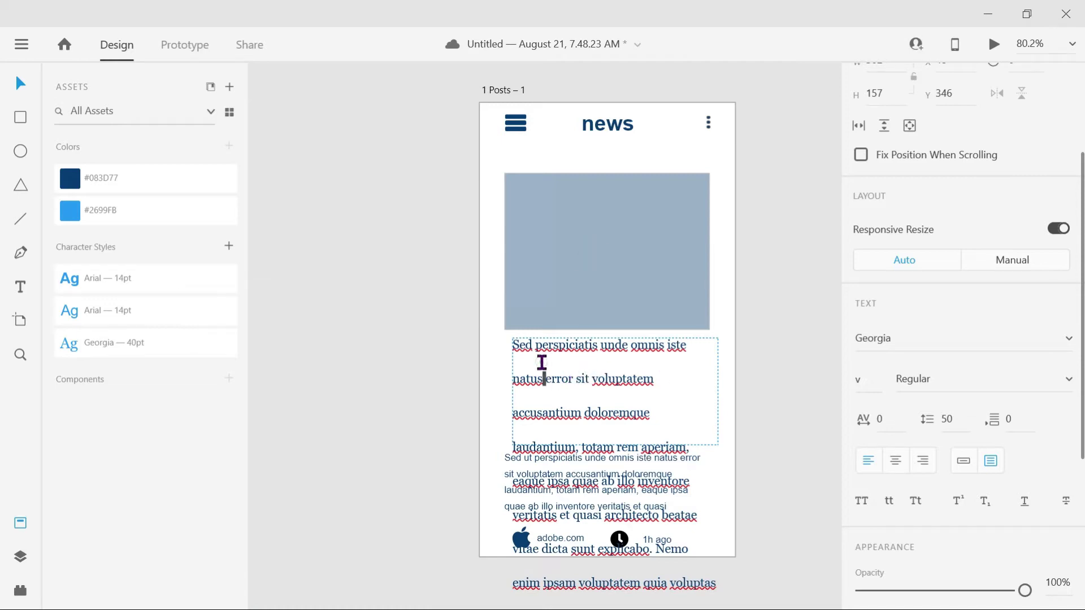
{"action": "key", "text": "Left"}
{"action": "key", "text": "Left"}
{"action": "key", "text": "Left"}
{"action": "key", "text": "BackSpace"}
{"action": "key", "text": "Delete"}
{"action": "key", "text": "Escape"}
{"action": "key", "text": "Delete"}
Draw a rectangle about 301 by 80 below the image placeholder and start new heading text "Excepteur sint" inside it
{"action": "left_click", "coordinate": [22, 116]}
{"action": "mouse_move", "coordinate": [506, 339]}
{"action": "left_mouse_down"}
{"action": "mouse_move", "coordinate": [700, 371]}
{"action": "mouse_move", "coordinate": [710, 398]}
{"action": "left_mouse_up"}
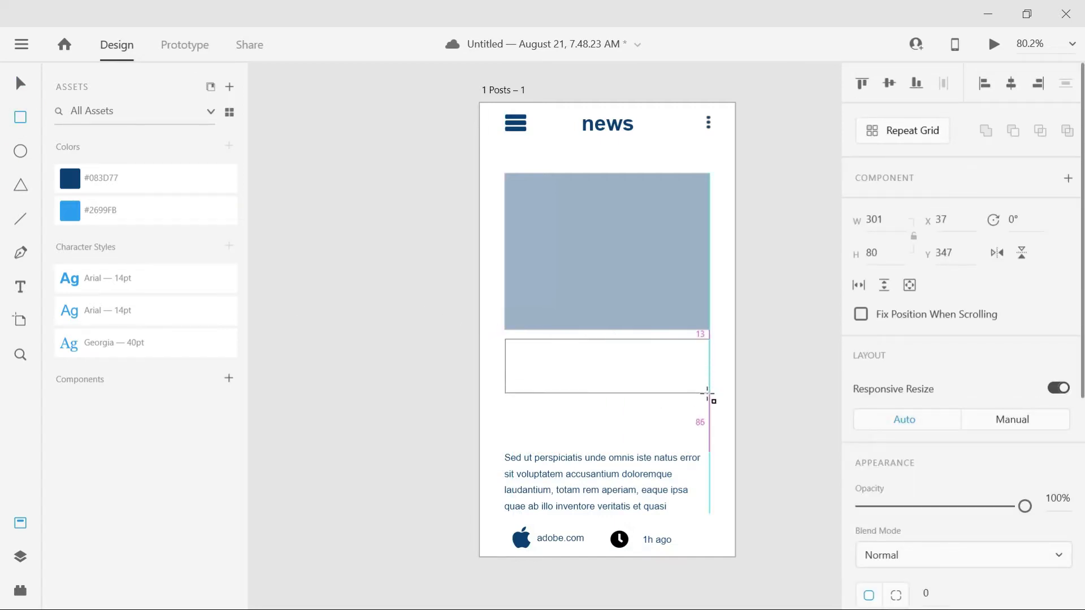
{"action": "left_click", "coordinate": [531, 357]}
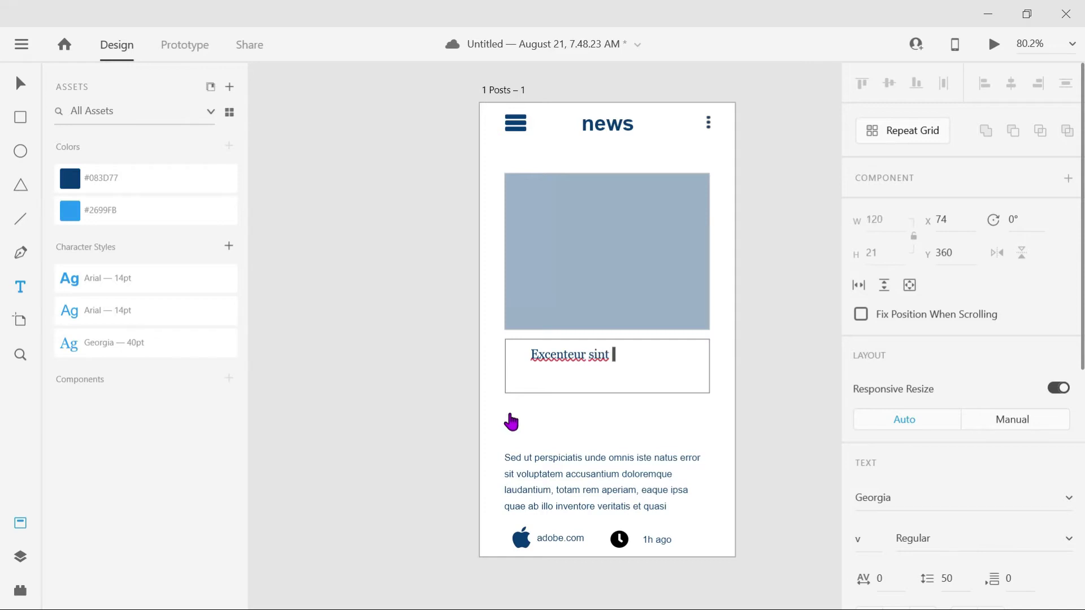
{"action": "left_click", "coordinate": [524, 458]}
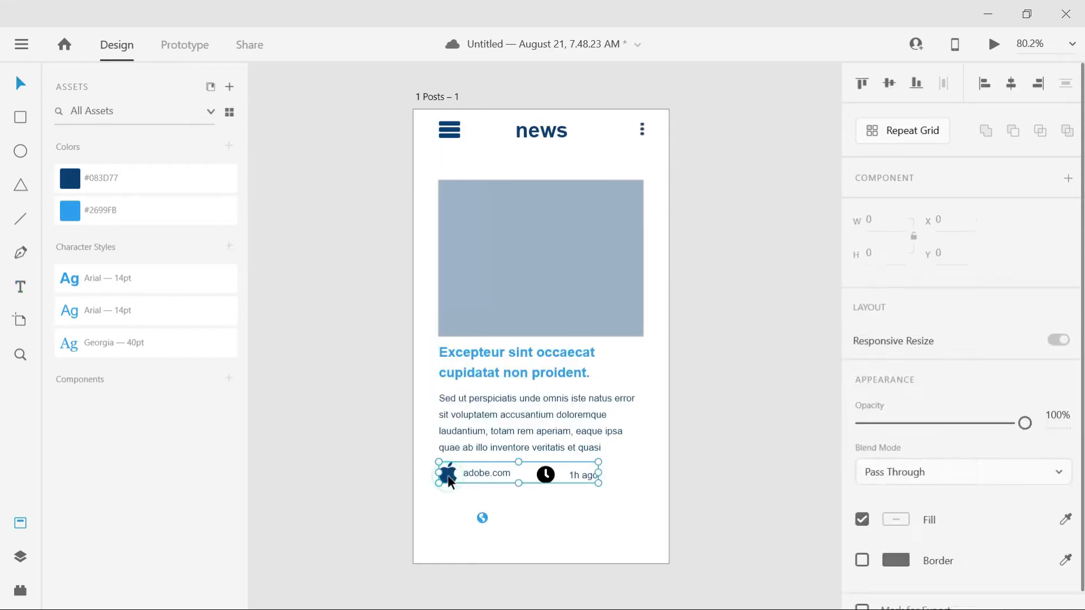
Replace the apple icon beside "adobe.com" with the globe icon and colour it #083D77
{"action": "double_click", "coordinate": [448, 476]}
{"action": "key", "text": "Delete"}
{"action": "left_click_drag", "start_coordinate": [482, 517], "coordinate": [447, 474]}
{"action": "left_click", "coordinate": [104, 182]}
Apply the colour #083D77 to the clock icon and the "Excepteur sint occaecat cupidatat non proident." heading
{"action": "double_click", "coordinate": [545, 474]}
{"action": "left_click", "coordinate": [113, 180]}
{"action": "left_click", "coordinate": [528, 353]}
{"action": "left_click", "coordinate": [107, 178]}
{"action": "left_click", "coordinate": [782, 313]}
Centre-align the body paragraph text
{"action": "left_click", "coordinate": [575, 424]}
{"action": "scroll", "coordinate": [886, 400], "scroll_direction": "down", "scroll_amount": 4}
{"action": "left_click", "coordinate": [891, 418]}
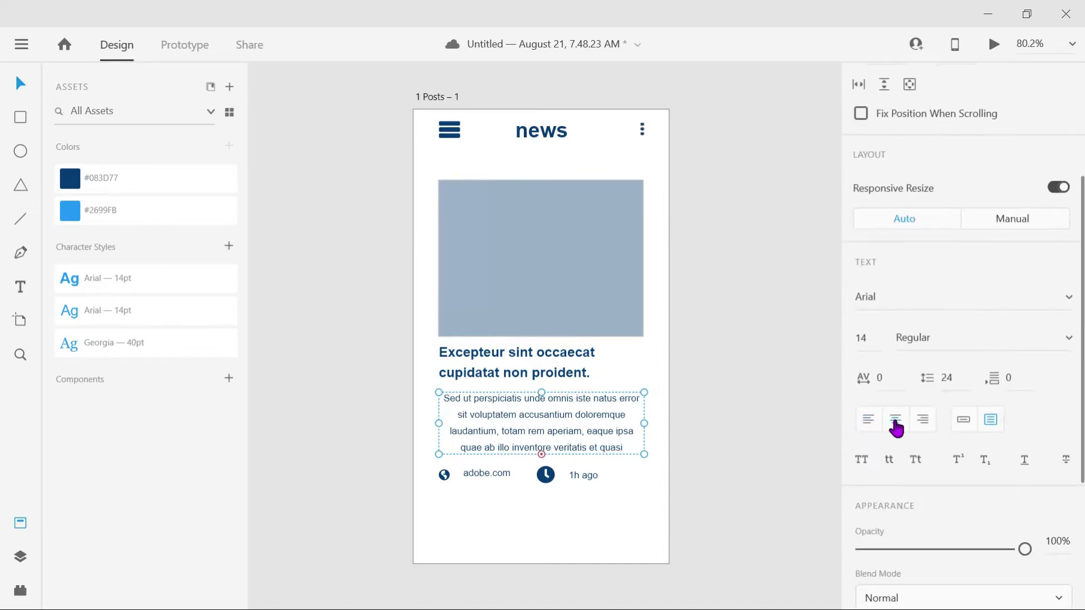
Try manual responsive resizing on the body paragraph and undo it
{"action": "scroll", "coordinate": [958, 429], "scroll_direction": "up", "scroll_amount": 4}
{"action": "left_click", "coordinate": [997, 421]}
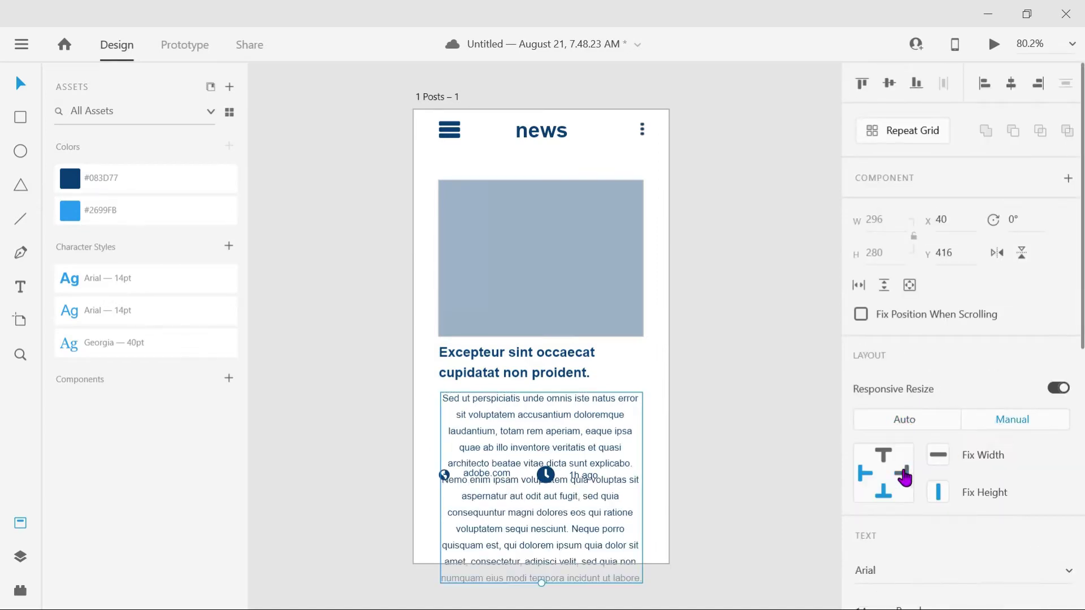
{"action": "key", "text": "ctrl+z"}
{"action": "key", "text": "ctrl+z"}
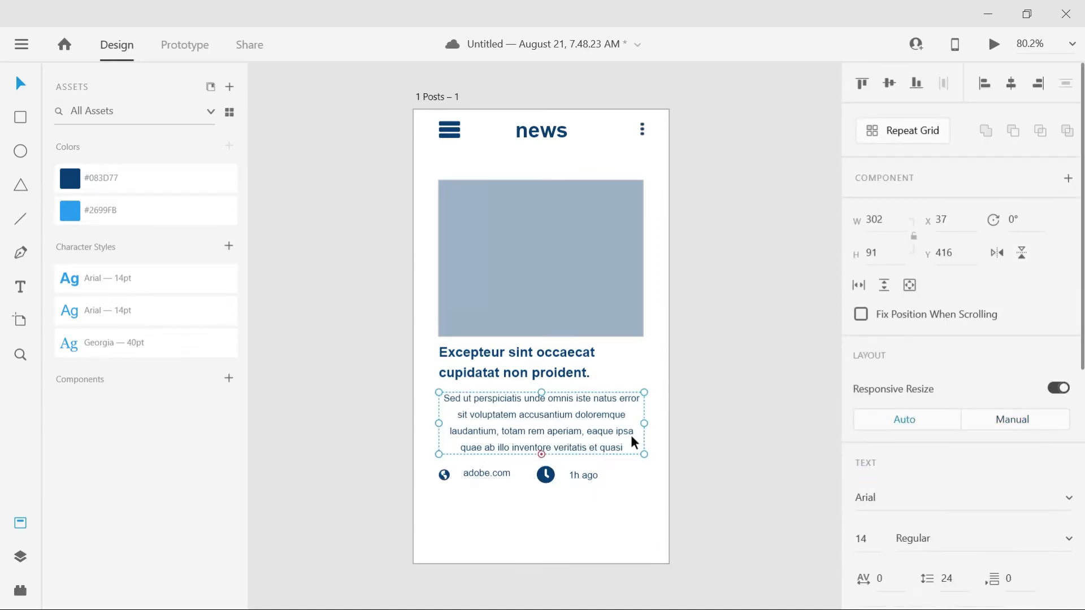
Set the body paragraph's line spacing to 16
{"action": "scroll", "coordinate": [947, 479], "scroll_direction": "down", "scroll_amount": 1}
{"action": "left_click", "coordinate": [938, 525]}
{"action": "scroll", "coordinate": [919, 529], "scroll_direction": "down", "scroll_amount": 1}
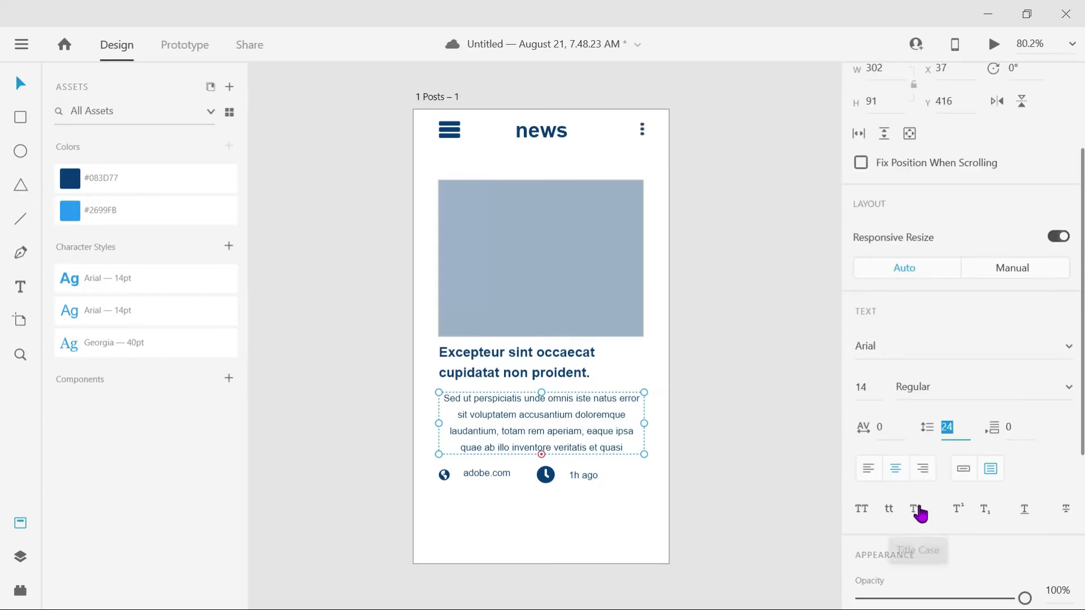
{"action": "scroll", "coordinate": [934, 436], "scroll_direction": "up", "scroll_amount": 1}
{"action": "scroll", "coordinate": [946, 509], "scroll_direction": "down", "scroll_amount": 1}
{"action": "type", "text": "34"}
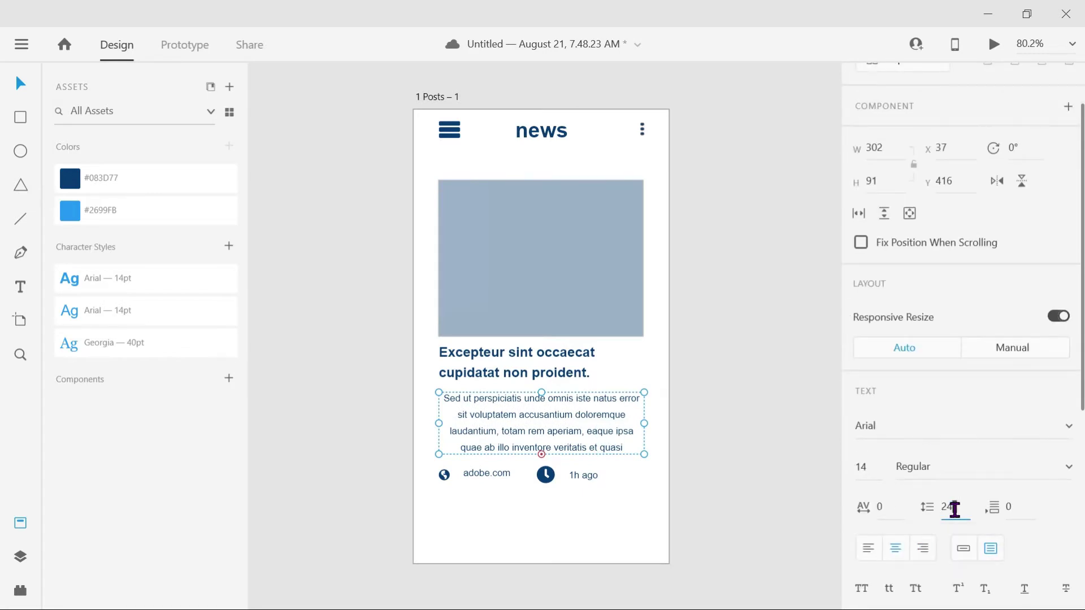
{"action": "key", "text": "Return"}
{"action": "type", "text": "17"}
{"action": "key", "text": "Return"}
{"action": "key", "text": "Down"}
{"action": "key", "text": "Up"}
{"action": "key", "text": "Up"}
{"action": "key", "text": "Return"}
Left-align the body paragraph while keeping its box width
{"action": "scroll", "coordinate": [955, 526], "scroll_direction": "up", "scroll_amount": 1}
{"action": "scroll", "coordinate": [923, 501], "scroll_direction": "up", "scroll_amount": 2}
{"action": "scroll", "coordinate": [921, 395], "scroll_direction": "down", "scroll_amount": 6}
{"action": "scroll", "coordinate": [921, 381], "scroll_direction": "up", "scroll_amount": 5}
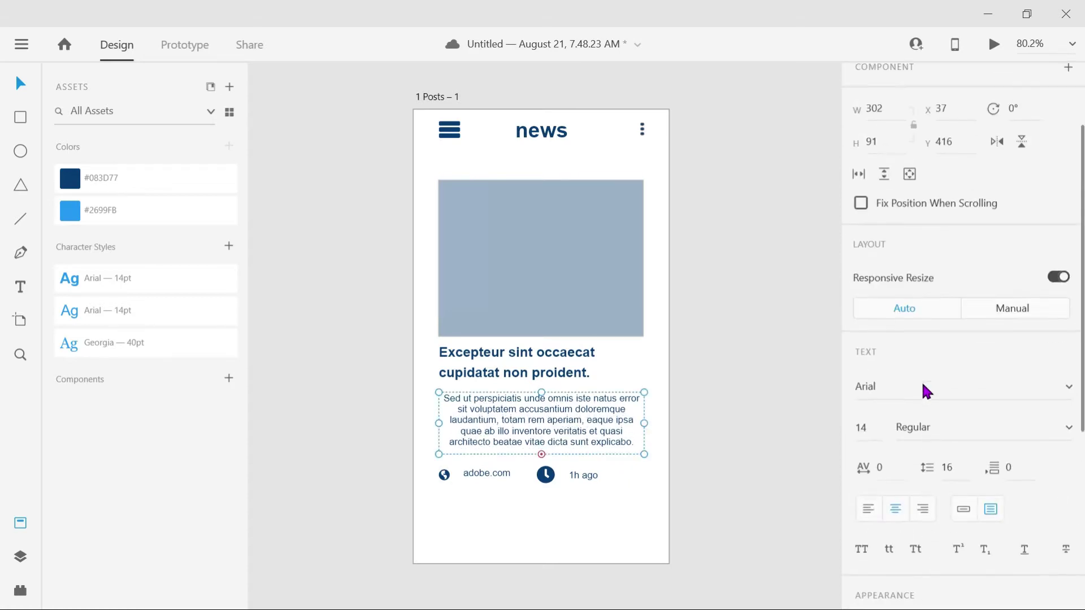
{"action": "left_click", "coordinate": [923, 510]}
{"action": "left_click", "coordinate": [868, 510]}
{"action": "left_click_drag", "start_coordinate": [644, 424], "coordinate": [621, 426]}
{"action": "key", "text": "ctrl+z"}
{"action": "left_click", "coordinate": [769, 450]}
Shorten the body paragraph's text box to a height of about 49
{"action": "scroll", "coordinate": [769, 451], "scroll_direction": "right", "scroll_amount": 6}
{"action": "scroll", "coordinate": [769, 450], "scroll_direction": "left", "scroll_amount": 4}
{"action": "scroll", "coordinate": [772, 455], "scroll_direction": "down", "scroll_amount": 3}
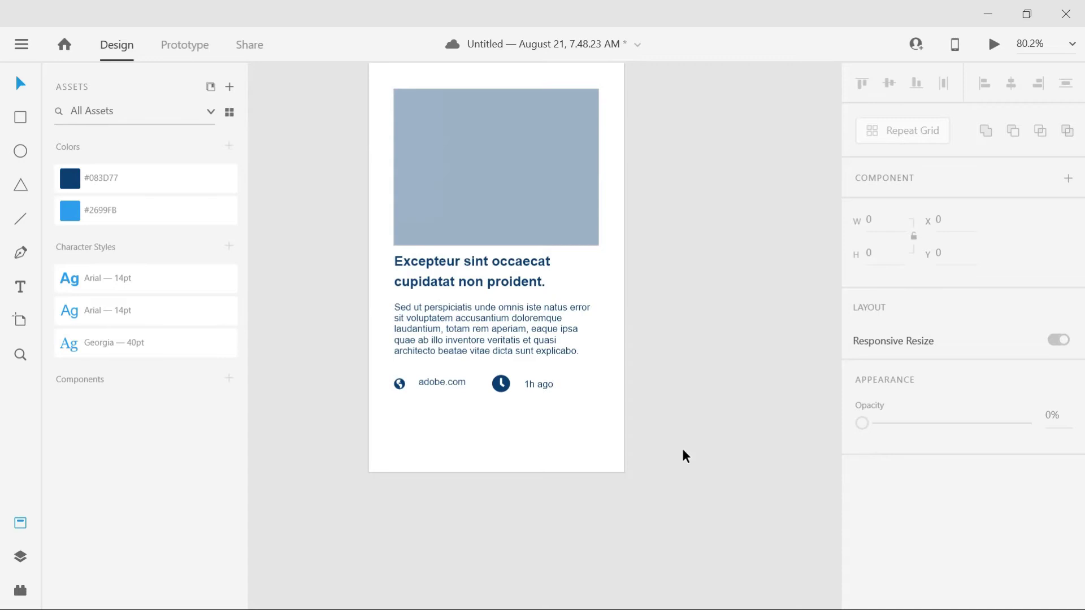
{"action": "left_click", "coordinate": [505, 344]}
{"action": "left_click_drag", "start_coordinate": [497, 358], "coordinate": [497, 334]}
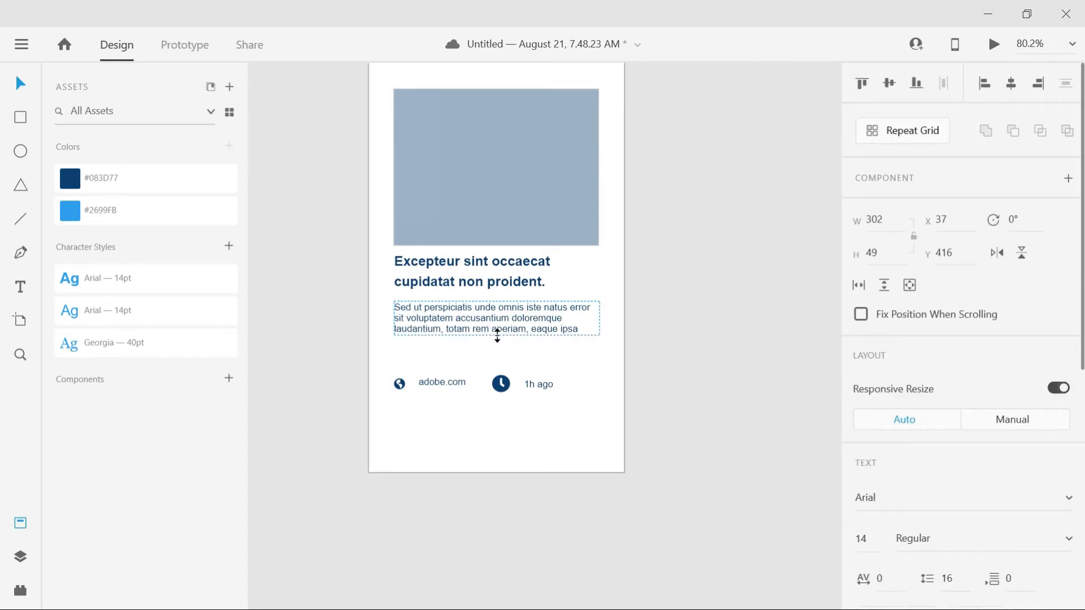
Delete the end of the body paragraph so that it finishes with "laudantium, totam"
{"action": "double_click", "coordinate": [583, 328]}
{"action": "left_click_drag", "start_coordinate": [582, 327], "coordinate": [595, 447]}
{"action": "key", "text": "BackSpace"}
{"action": "key", "text": "BackSpace"}
{"action": "key", "text": "BackSpace"}
{"action": "key", "text": "BackSpace"}
{"action": "key", "text": "BackSpace"}
{"action": "key", "text": "BackSpace"}
{"action": "key", "text": "BackSpace"}
{"action": "key", "text": "BackSpace"}
{"action": "key", "text": "BackSpace"}
{"action": "key", "text": "BackSpace"}
{"action": "key", "text": "BackSpace"}
{"action": "key", "text": "BackSpace"}
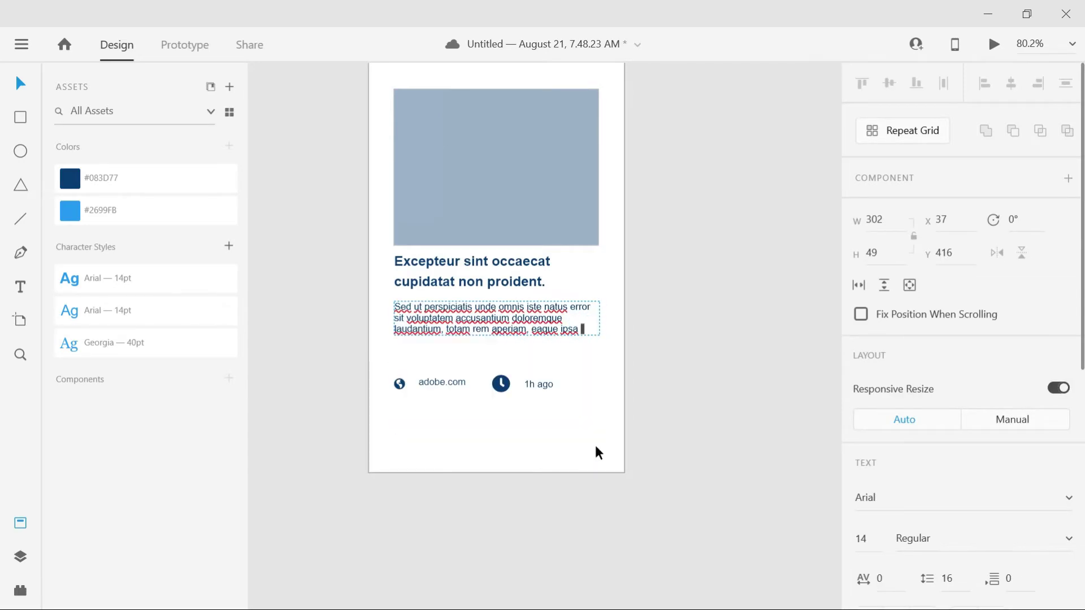
{"action": "key", "text": "BackSpace"}
{"action": "key", "text": "BackSpace"}
{"action": "key", "text": "BackSpace"}
{"action": "key", "text": "BackSpace"}
{"action": "key", "text": "BackSpace"}
{"action": "key", "text": "BackSpace"}
{"action": "key", "text": "BackSpace"}
{"action": "key", "text": "BackSpace"}
{"action": "key", "text": "BackSpace"}
{"action": "key", "text": "BackSpace"}
{"action": "key", "text": "BackSpace"}
{"action": "key", "text": "BackSpace"}
{"action": "key", "text": "BackSpace"}
{"action": "key", "text": "BackSpace"}
{"action": "left_click", "coordinate": [786, 404]}
Move the globe icon slightly up in the row with "adobe.com"
{"action": "left_click_drag", "start_coordinate": [358, 359], "coordinate": [644, 433]}
{"action": "left_click", "coordinate": [449, 351]}
{"action": "left_click_drag", "start_coordinate": [369, 361], "coordinate": [555, 422]}
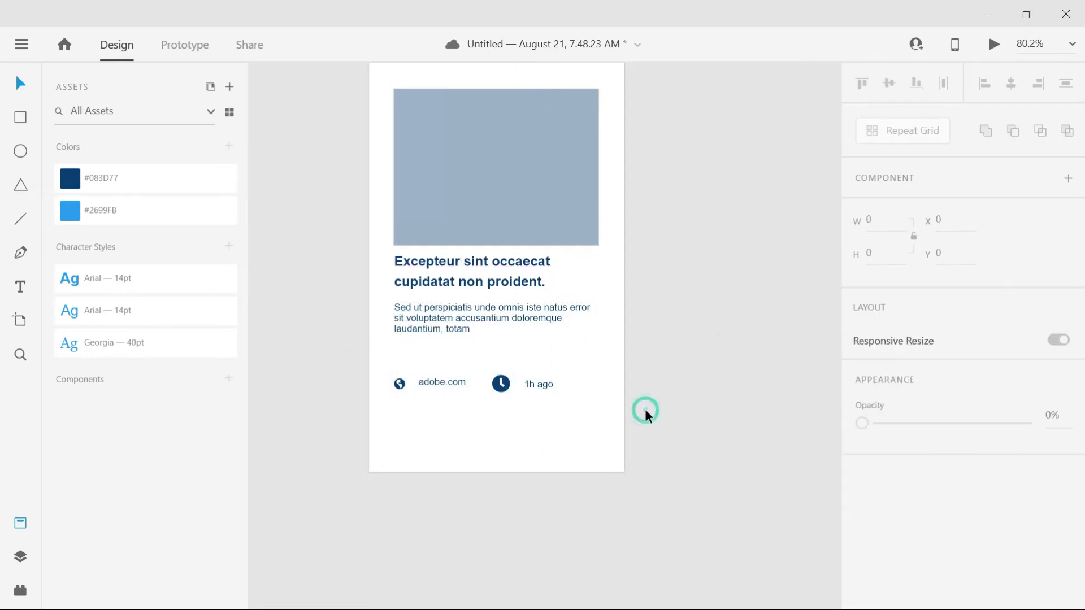
{"action": "left_click", "coordinate": [405, 382]}
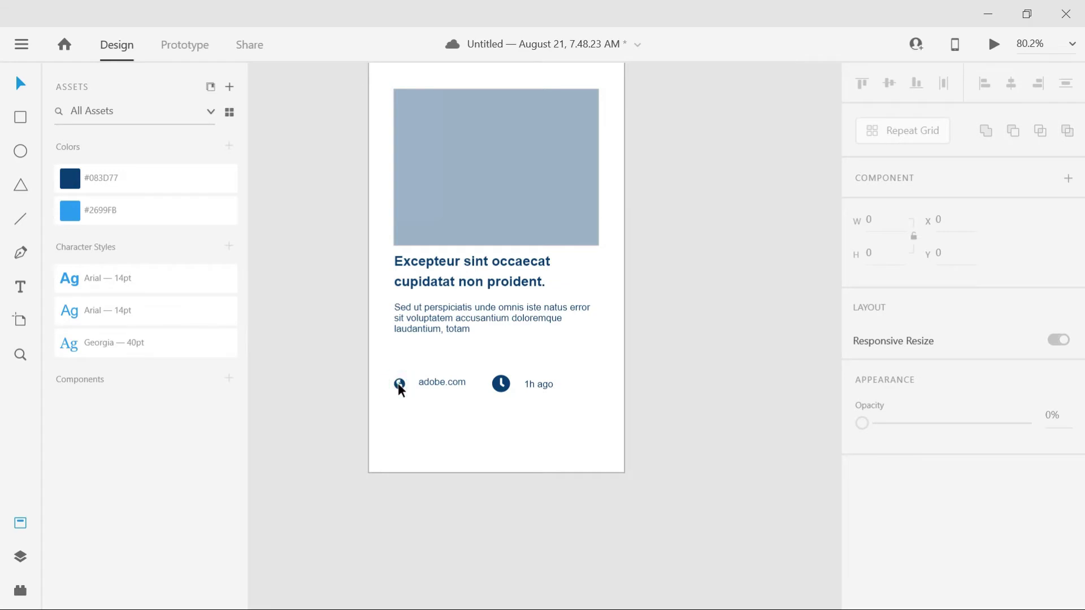
{"action": "left_click", "coordinate": [401, 382]}
{"action": "left_click_drag", "start_coordinate": [401, 382], "coordinate": [482, 413]}
Shrink the clock icon beside "1h ago" to about 20 by 18
{"action": "left_click", "coordinate": [503, 384]}
{"action": "left_click", "coordinate": [501, 384]}
{"action": "left_click", "coordinate": [502, 385]}
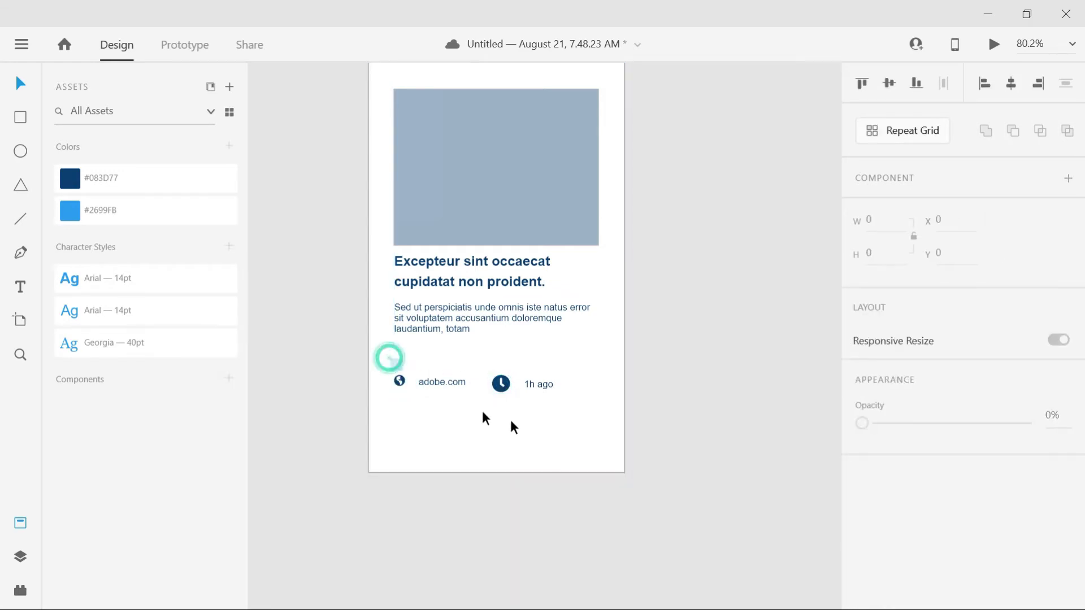
{"action": "left_click_drag", "start_coordinate": [388, 358], "coordinate": [588, 415]}
{"action": "left_click", "coordinate": [497, 384]}
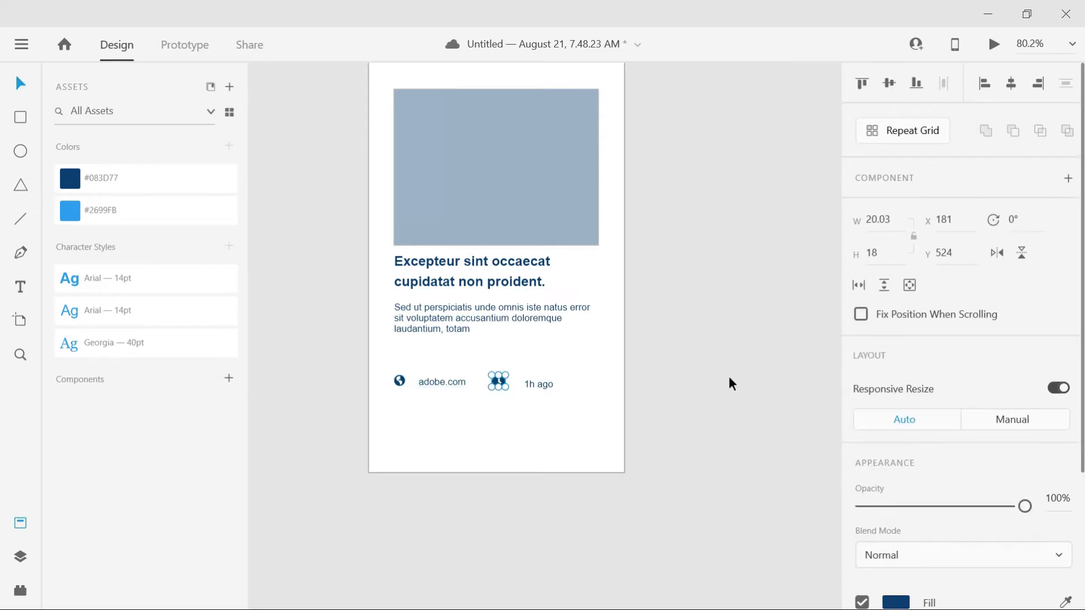
Align the globe icon, "adobe.com", clock icon and "1h ago" on their vertical middle
{"action": "left_click_drag", "start_coordinate": [380, 366], "coordinate": [609, 403]}
{"action": "left_click", "coordinate": [890, 84]}
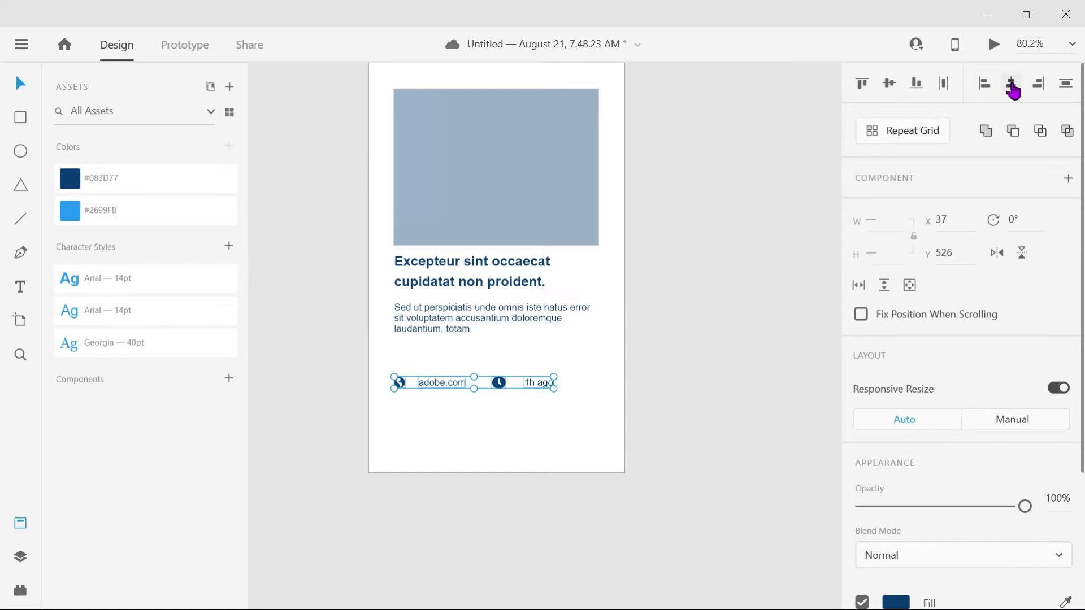
Group the globe icon, "adobe.com", clock icon and "1h ago", and move the row up directly below the body paragraph
{"action": "left_click", "coordinate": [666, 338]}
{"action": "left_click_drag", "start_coordinate": [384, 362], "coordinate": [565, 396]}
{"action": "left_click", "coordinate": [478, 344]}
{"action": "left_click", "coordinate": [451, 383]}
{"action": "left_click_drag", "start_coordinate": [383, 364], "coordinate": [607, 411]}
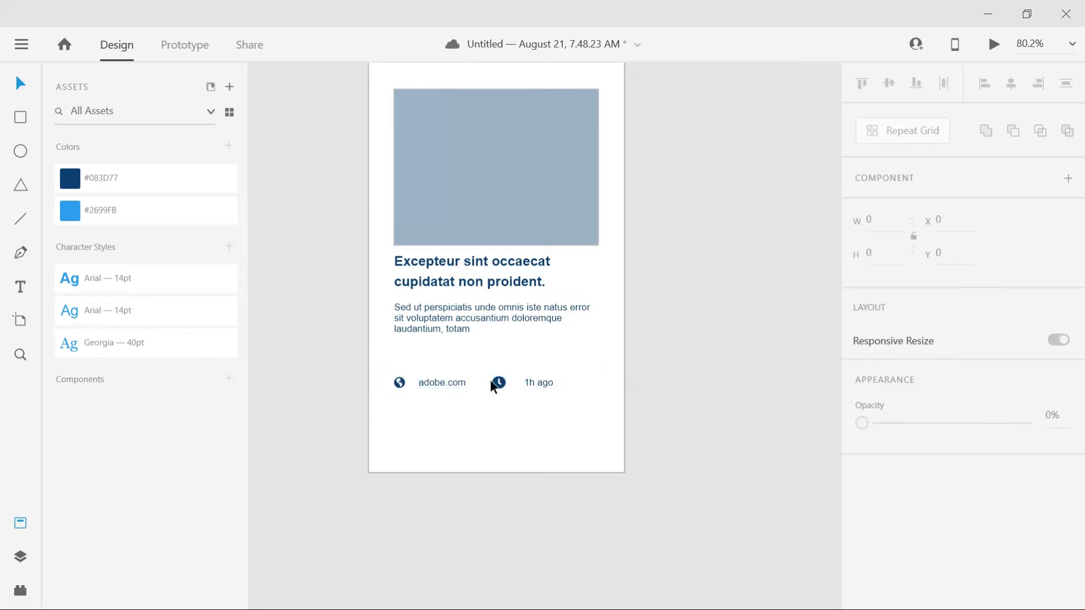
{"action": "key", "text": "ctrl+g"}
{"action": "left_click_drag", "start_coordinate": [465, 380], "coordinate": [460, 347]}
{"action": "left_click", "coordinate": [688, 336]}
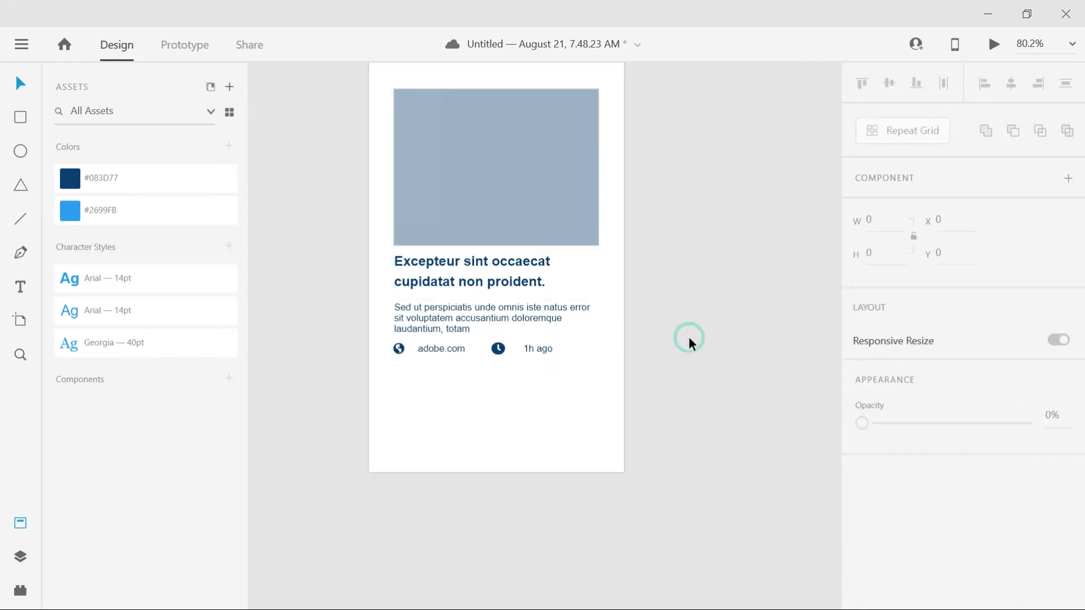
Group the image, heading, paragraph and source row, and repeat the group downward in a Repeat Grid about 1518 high
{"action": "scroll", "coordinate": [757, 319], "scroll_direction": "up", "scroll_amount": 2}
{"action": "left_click_drag", "start_coordinate": [389, 162], "coordinate": [645, 484]}
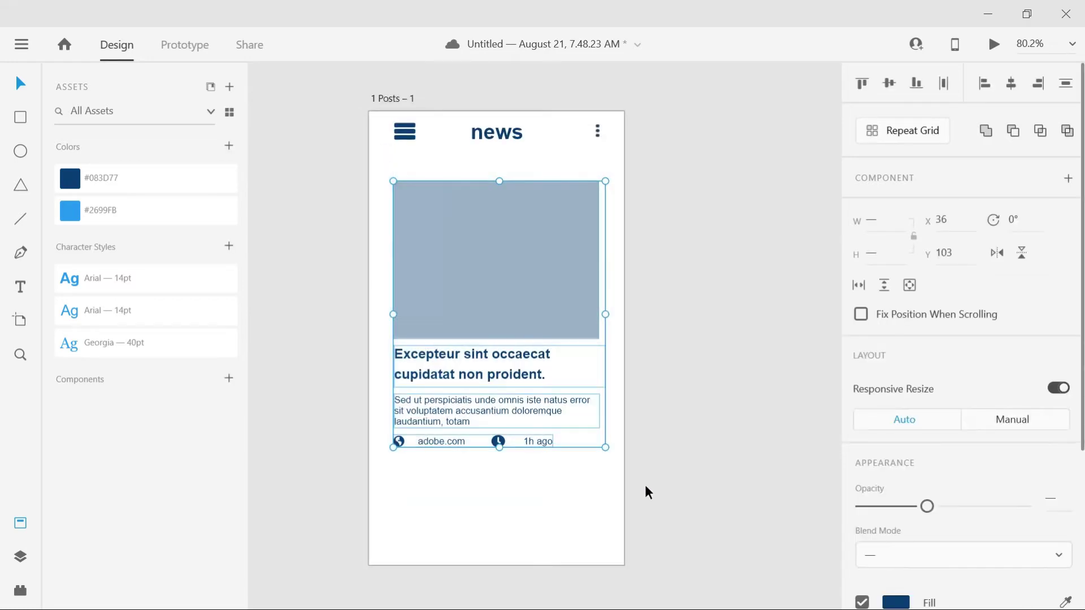
{"action": "key", "text": "ctrl+g"}
{"action": "left_click", "coordinate": [907, 132]}
{"action": "scroll", "coordinate": [583, 279], "scroll_direction": "down", "scroll_amount": 3}
{"action": "left_click_drag", "start_coordinate": [501, 305], "coordinate": [531, 605]}
{"action": "scroll", "coordinate": [725, 303], "scroll_direction": "up", "scroll_amount": 8}
{"action": "scroll", "coordinate": [910, 317], "scroll_direction": "down", "scroll_amount": 3}
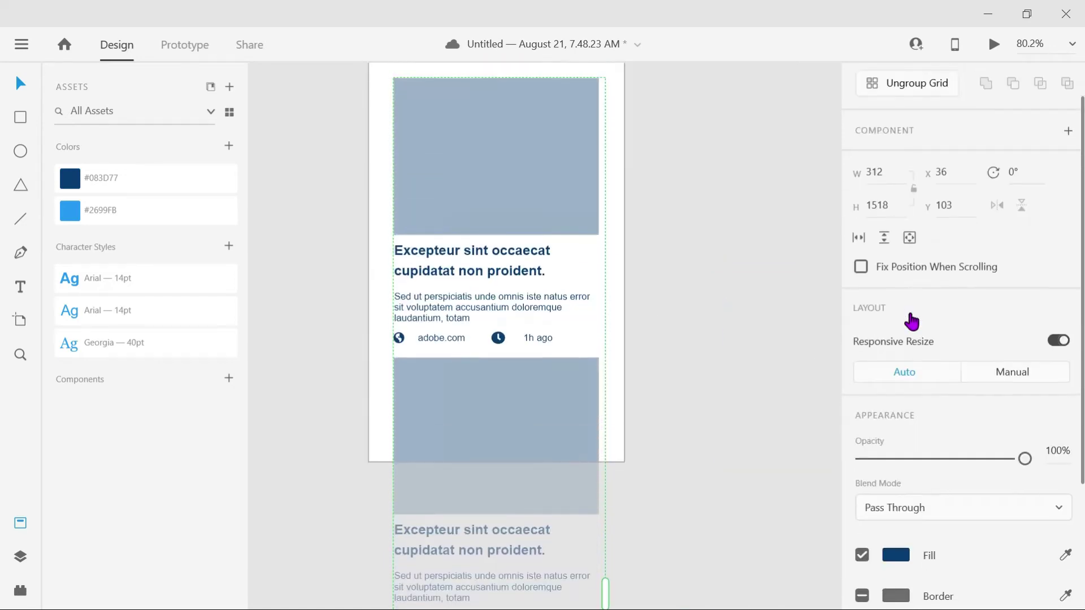
{"action": "left_click", "coordinate": [768, 334]}
{"action": "scroll", "coordinate": [598, 387], "scroll_direction": "up", "scroll_amount": 2}
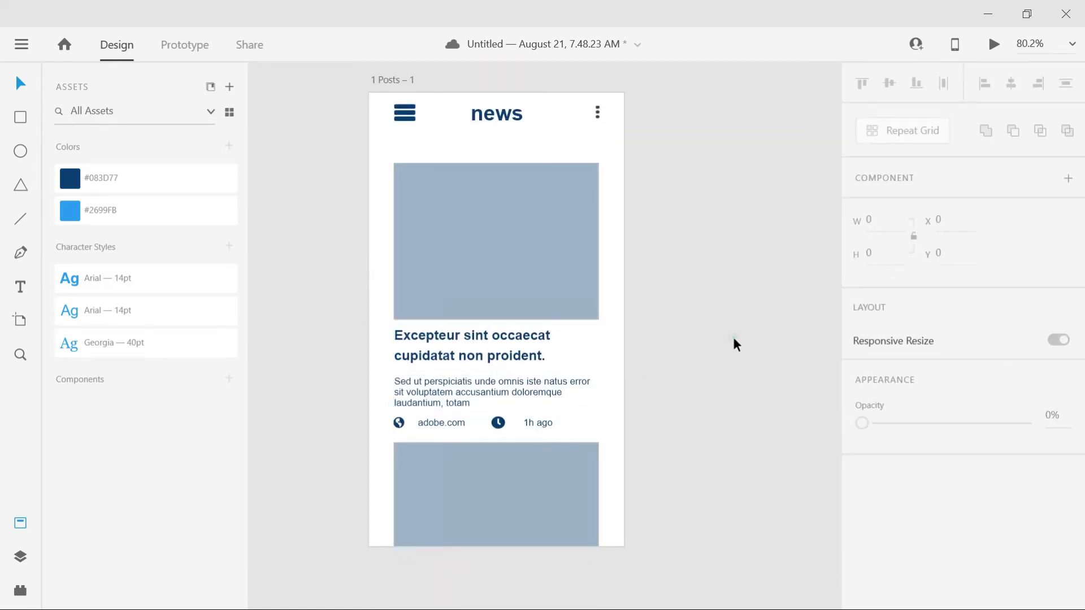
{"action": "double_click", "coordinate": [545, 275]}
{"action": "double_click", "coordinate": [546, 275]}
{"action": "left_click", "coordinate": [20, 590]}
{"action": "scroll", "coordinate": [774, 347], "scroll_direction": "down", "scroll_amount": 2}
{"action": "scroll", "coordinate": [777, 354], "scroll_direction": "up", "scroll_amount": 2}
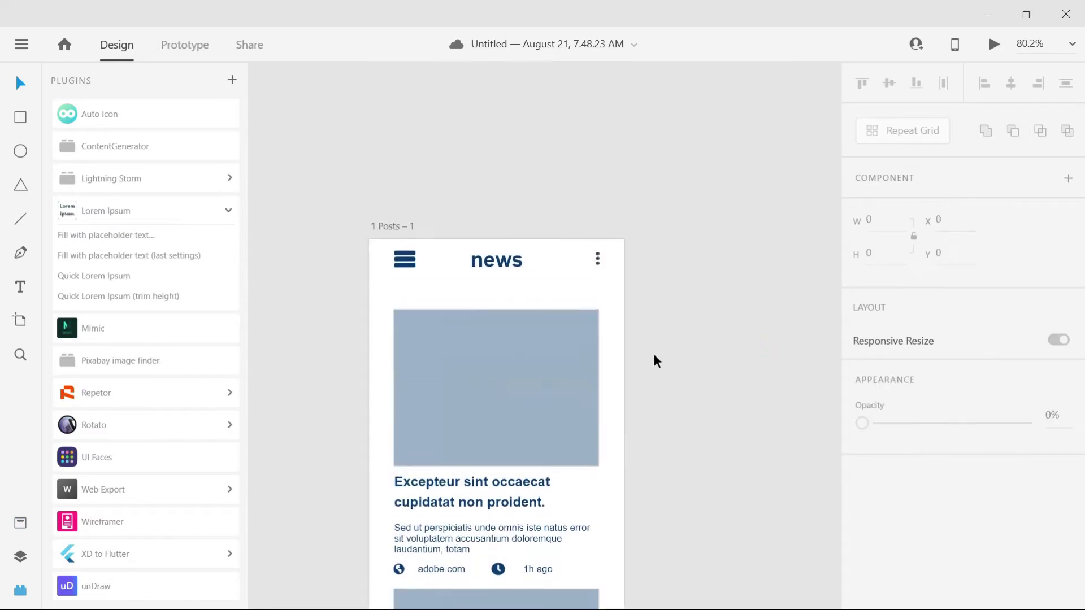
Narrow the menu icon in the header to about 19 wide, keeping its height of 25
{"action": "double_click", "coordinate": [409, 158]}
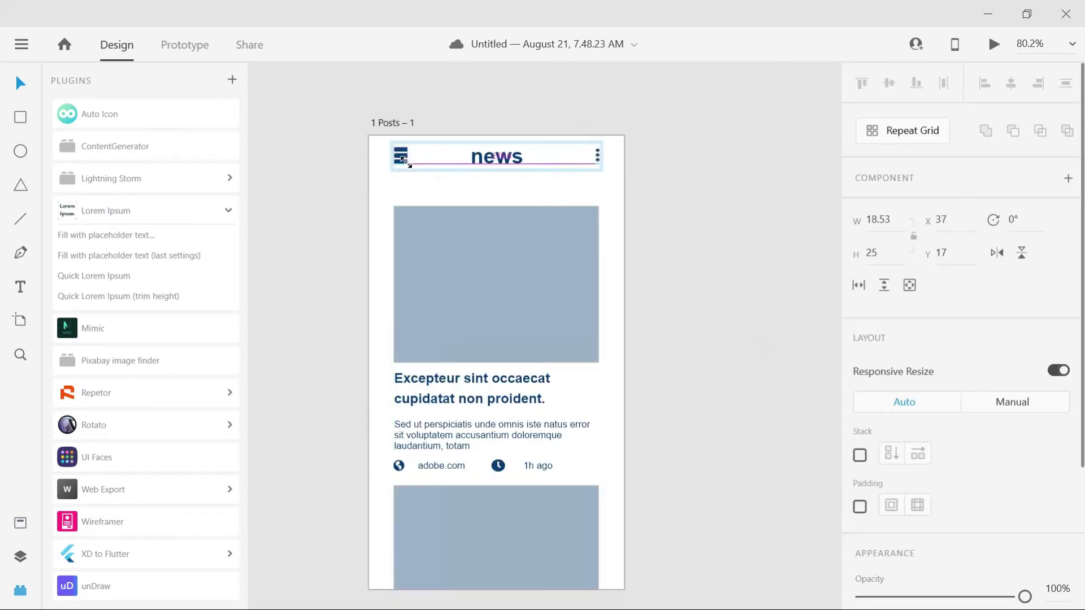
{"action": "left_click_drag", "start_coordinate": [407, 162], "coordinate": [408, 165]}
{"action": "left_click", "coordinate": [479, 188]}
Try to align the "news" header group to the vertical middle, and undo the alignment
{"action": "left_click_drag", "start_coordinate": [336, 113], "coordinate": [672, 176]}
{"action": "left_click", "coordinate": [891, 86]}
{"action": "key", "text": "ctrl+z"}
{"action": "left_click", "coordinate": [743, 195]}
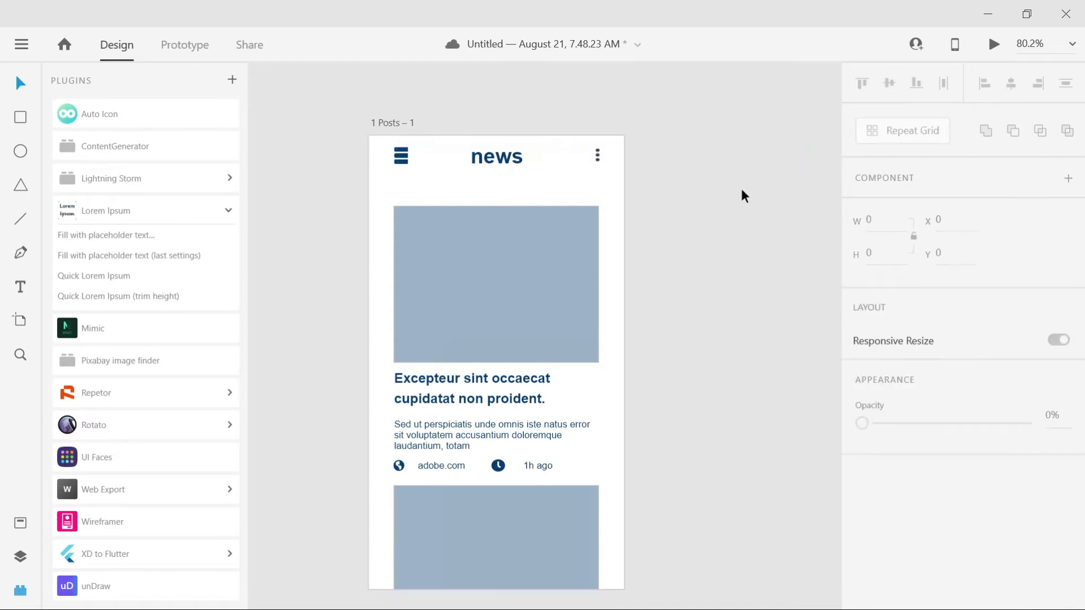
Set the font weight of the "news" header title to Regular
{"action": "double_click", "coordinate": [505, 158]}
{"action": "left_click", "coordinate": [20, 524]}
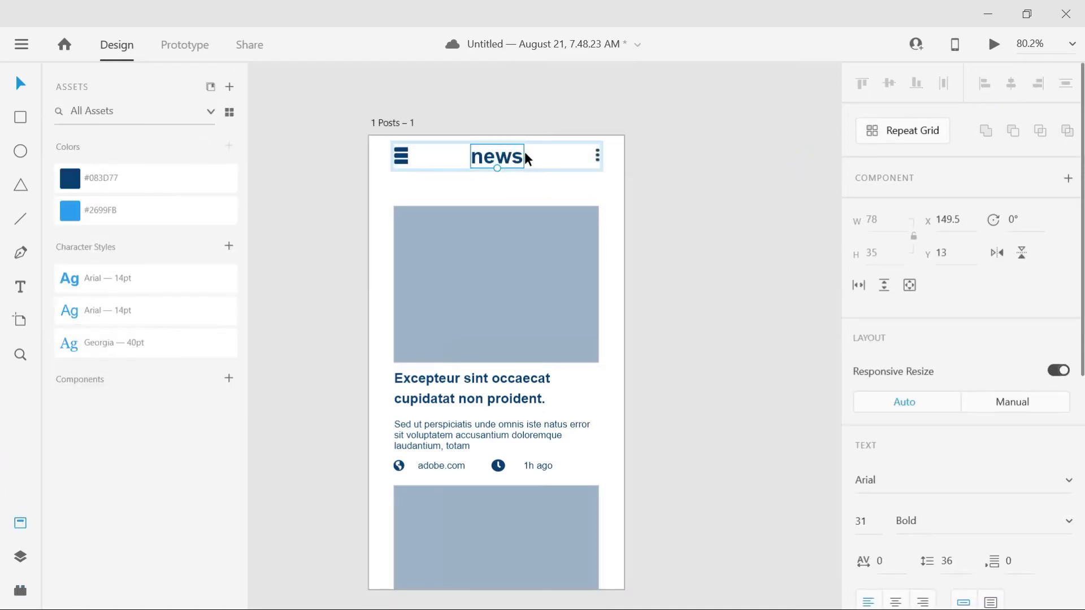
{"action": "double_click", "coordinate": [508, 155]}
{"action": "scroll", "coordinate": [980, 372], "scroll_direction": "down", "scroll_amount": 4}
{"action": "key", "text": "Escape"}
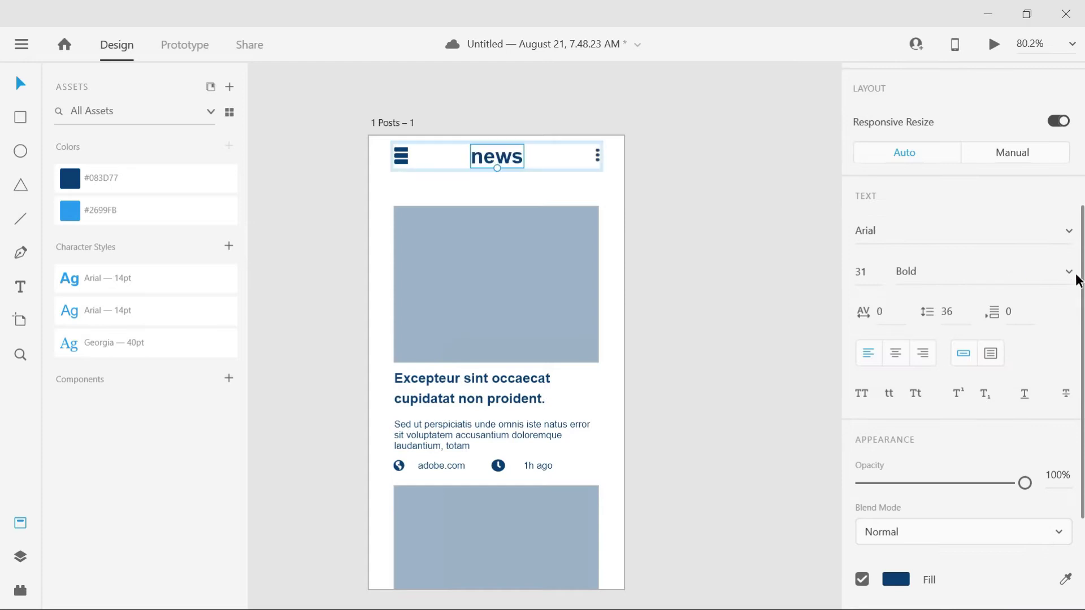
{"action": "left_click", "coordinate": [1068, 273]}
{"action": "left_click", "coordinate": [932, 127]}
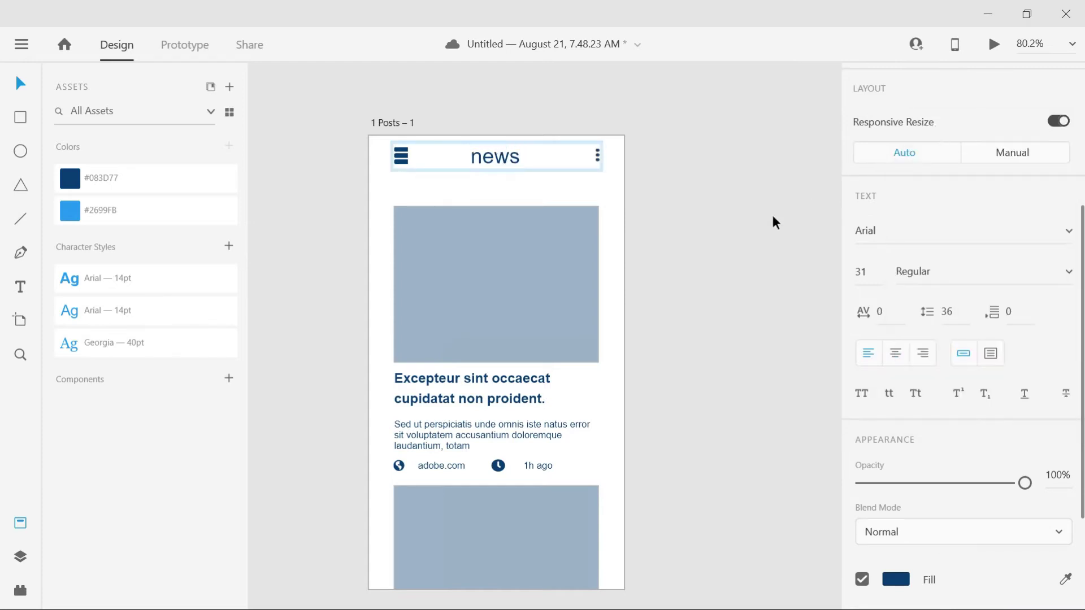
{"action": "left_click", "coordinate": [508, 161]}
{"action": "double_click", "coordinate": [508, 160]}
{"action": "scroll", "coordinate": [920, 388], "scroll_direction": "down", "scroll_amount": 2}
{"action": "key", "text": "Escape"}
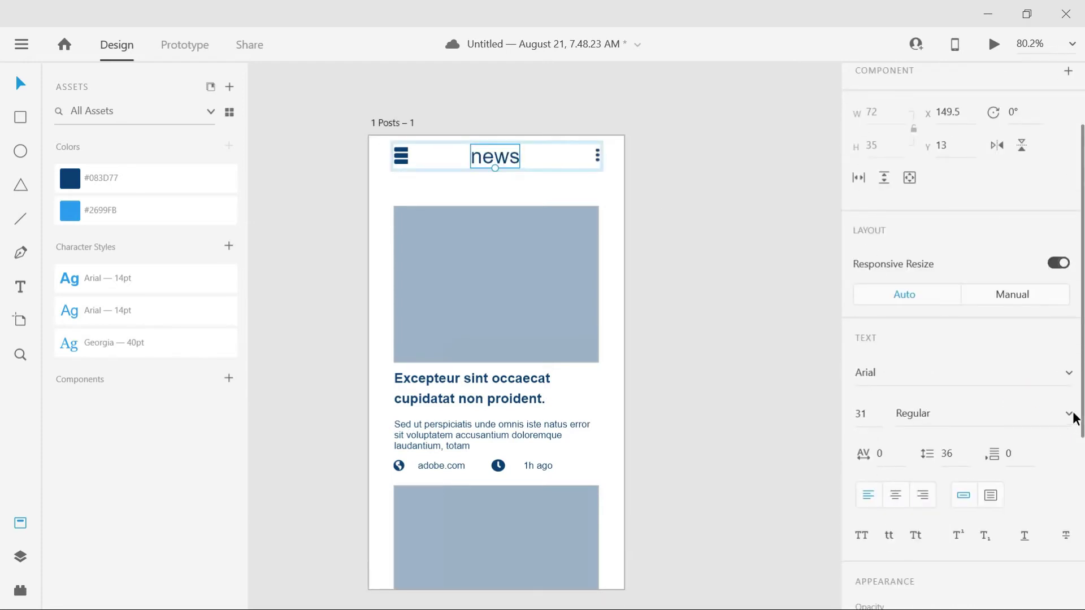
{"action": "left_click", "coordinate": [1073, 414]}
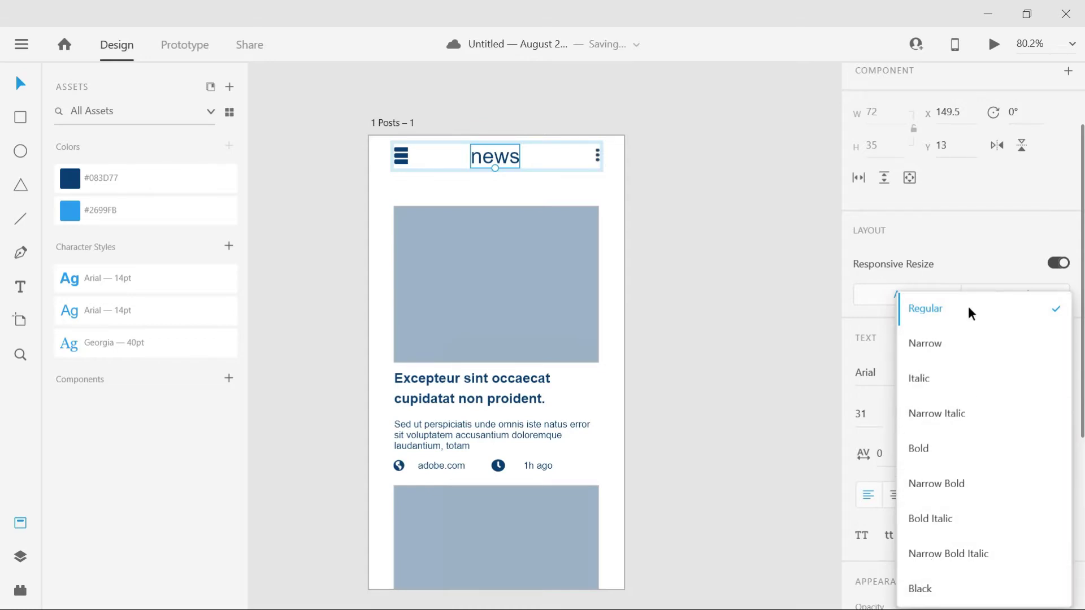
{"action": "left_click", "coordinate": [777, 374]}
Lower the opacity of the whole header group to 76%
{"action": "key", "text": "Escape"}
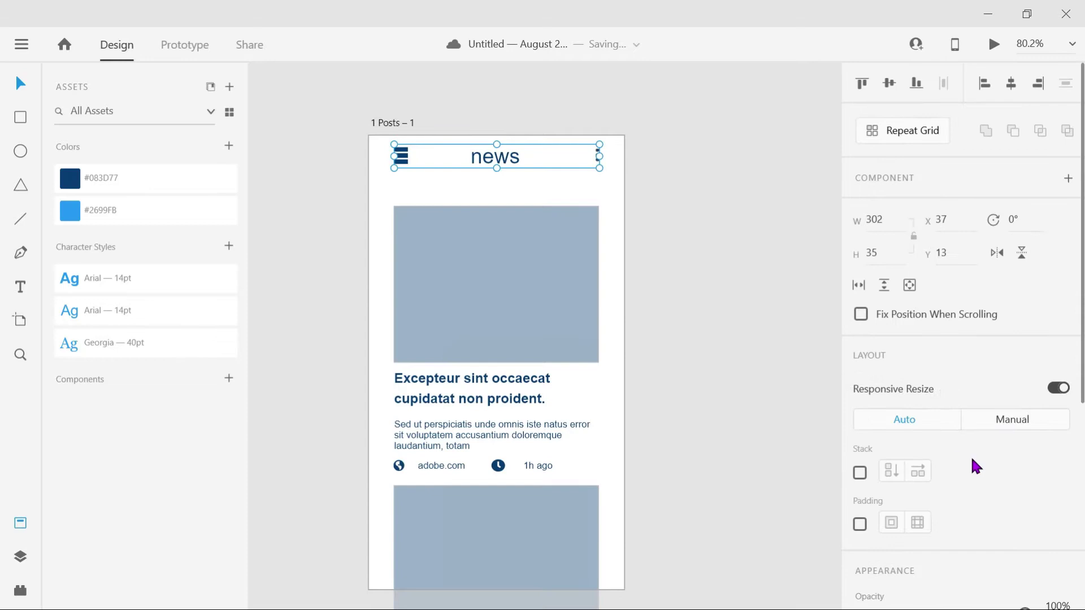
{"action": "scroll", "coordinate": [976, 467], "scroll_direction": "down", "scroll_amount": 5}
{"action": "left_click_drag", "start_coordinate": [1024, 392], "coordinate": [992, 401]}
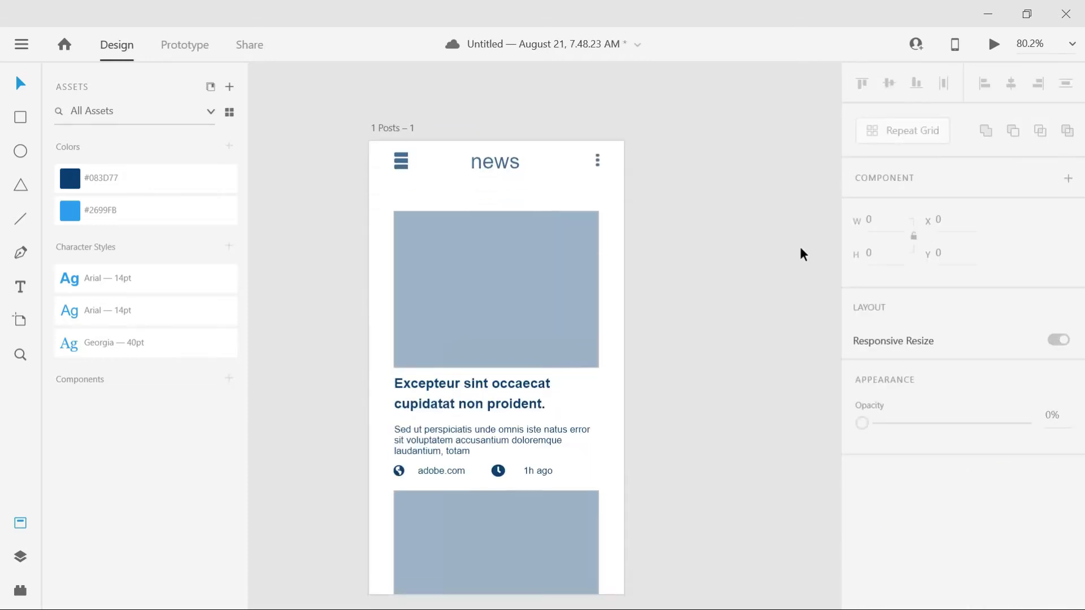
{"action": "scroll", "coordinate": [800, 249], "scroll_direction": "down", "scroll_amount": 4}
{"action": "scroll", "coordinate": [800, 249], "scroll_direction": "up", "scroll_amount": 4}
{"action": "scroll", "coordinate": [800, 248], "scroll_direction": "down", "scroll_amount": 2}
{"action": "scroll", "coordinate": [800, 248], "scroll_direction": "up", "scroll_amount": 1}
{"action": "scroll", "coordinate": [800, 248], "scroll_direction": "down", "scroll_amount": 4}
{"action": "scroll", "coordinate": [800, 249], "scroll_direction": "up", "scroll_amount": 2}
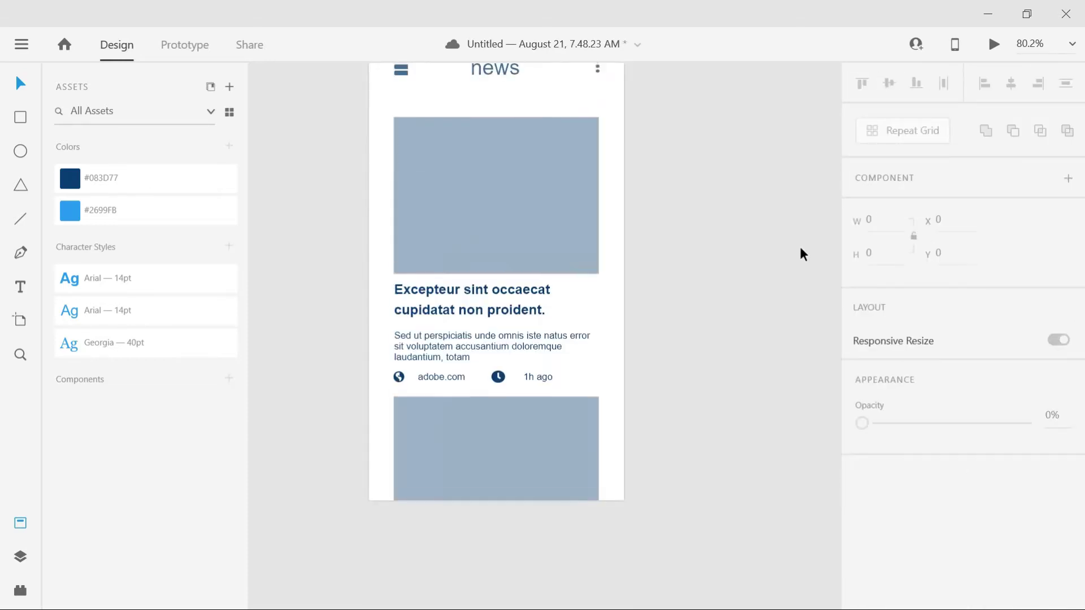
{"action": "scroll", "coordinate": [800, 248], "scroll_direction": "up", "scroll_amount": 2}
Try to move the news post artboard sideways, and undo the move
{"action": "left_click", "coordinate": [392, 136]}
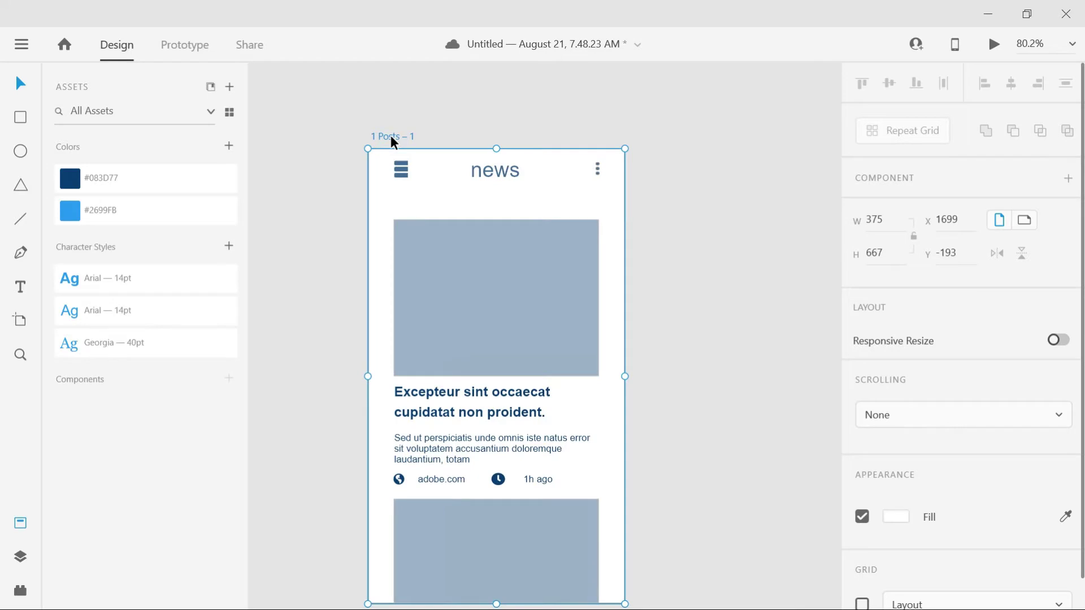
{"action": "left_click_drag", "start_coordinate": [394, 141], "coordinate": [705, 141]}
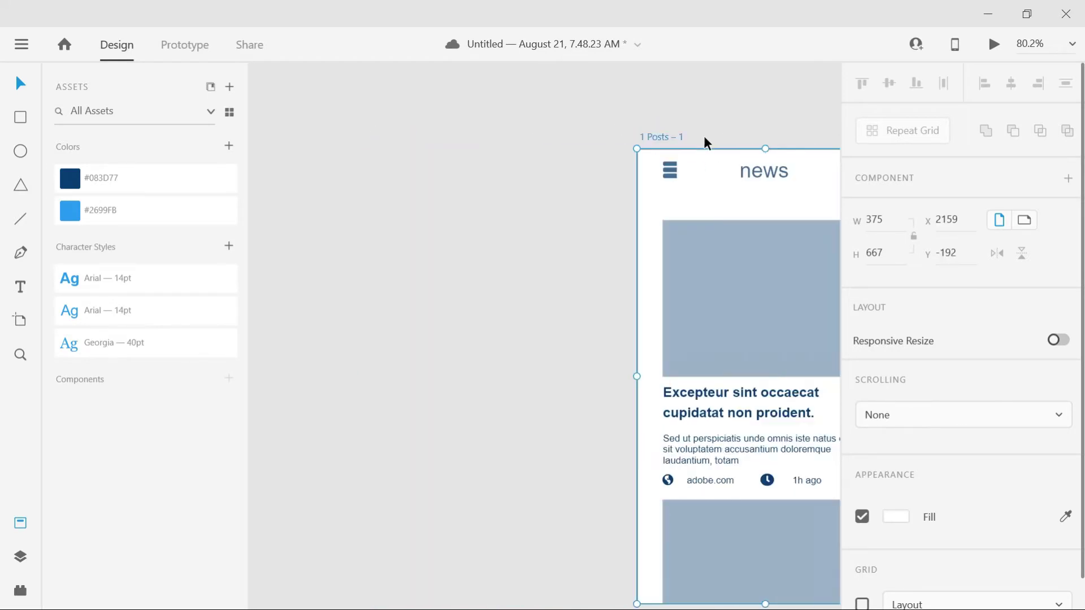
{"action": "key", "text": "ctrl+z"}
Duplicate the news post artboard beside the original and group all the content on the copy
{"action": "left_click_drag", "start_coordinate": [307, 134], "coordinate": [580, 136], "text": "alt"}
{"action": "left_click", "coordinate": [492, 123]}
{"action": "scroll", "coordinate": [493, 123], "scroll_direction": "right", "scroll_amount": 2}
{"action": "left_click_drag", "start_coordinate": [443, 127], "coordinate": [745, 538]}
{"action": "key", "text": "ctrl+g"}
{"action": "left_click", "coordinate": [746, 538]}
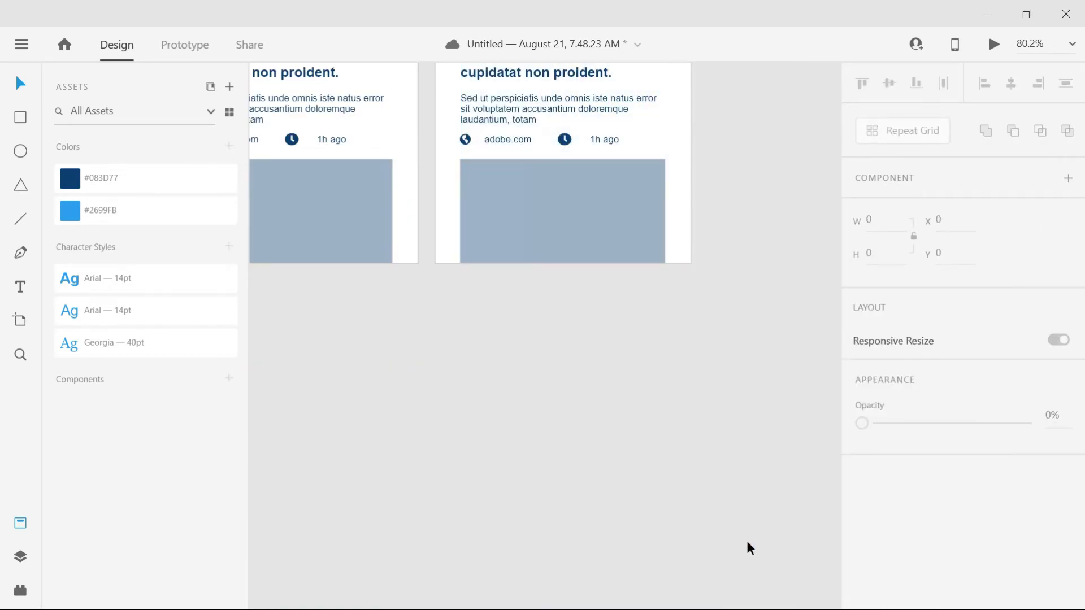
{"action": "scroll", "coordinate": [747, 379], "scroll_direction": "up", "scroll_amount": 3}
Try to shift the grouped content of the copied artboard to the right, and undo the shift
{"action": "left_click_drag", "start_coordinate": [579, 239], "coordinate": [681, 239]}
{"action": "scroll", "coordinate": [681, 239], "scroll_direction": "up", "scroll_amount": 2}
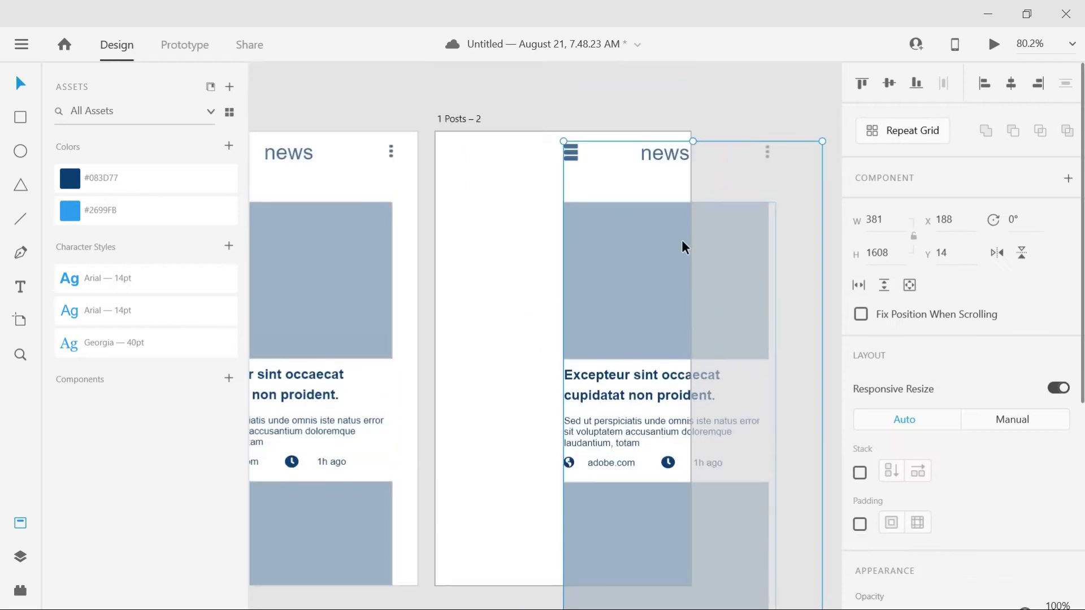
{"action": "key", "text": "ctrl+z"}
Rename the copied artboard as "drawer"
{"action": "left_click", "coordinate": [456, 119]}
{"action": "double_click", "coordinate": [456, 119]}
{"action": "key", "text": "BackSpace"}
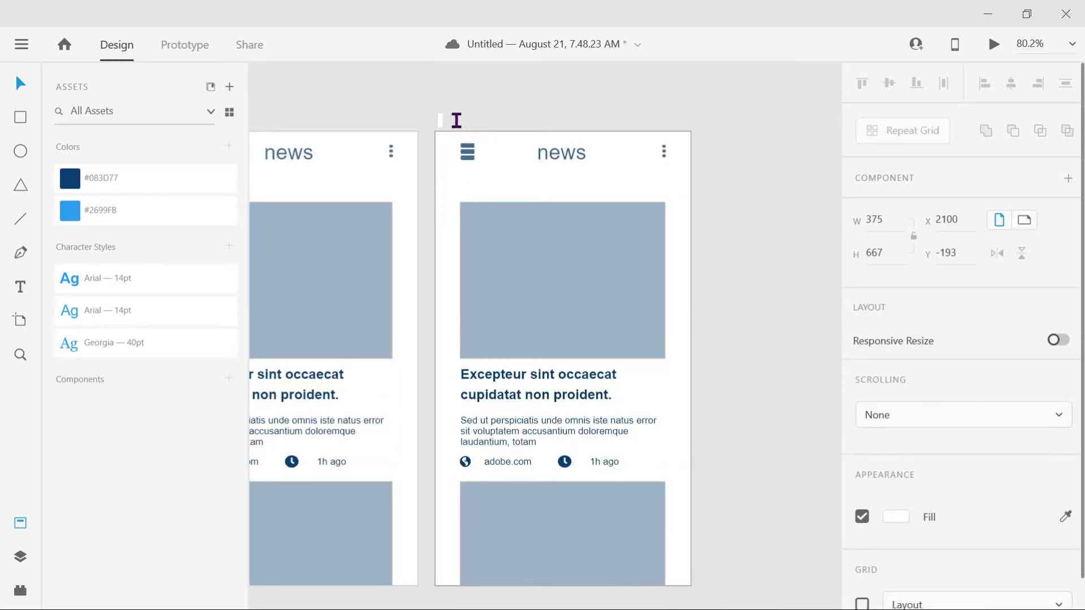
{"action": "key", "text": "Return"}
Rename the original news post artboard as "feed"
{"action": "scroll", "coordinate": [406, 205], "scroll_direction": "left", "scroll_amount": 3}
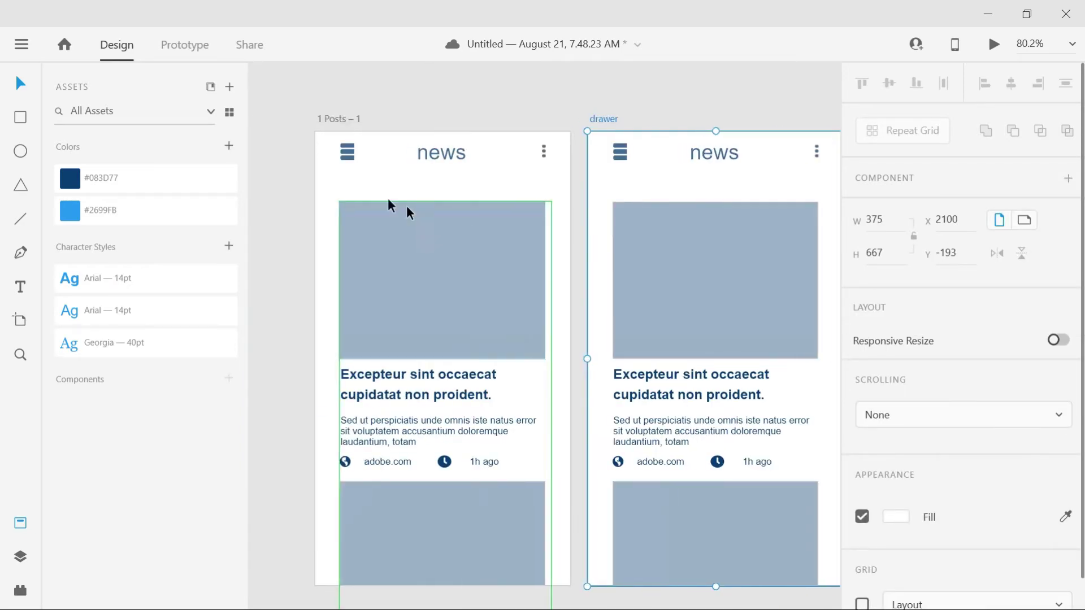
{"action": "double_click", "coordinate": [335, 122]}
{"action": "key", "text": "BackSpace"}
{"action": "key", "text": "Return"}
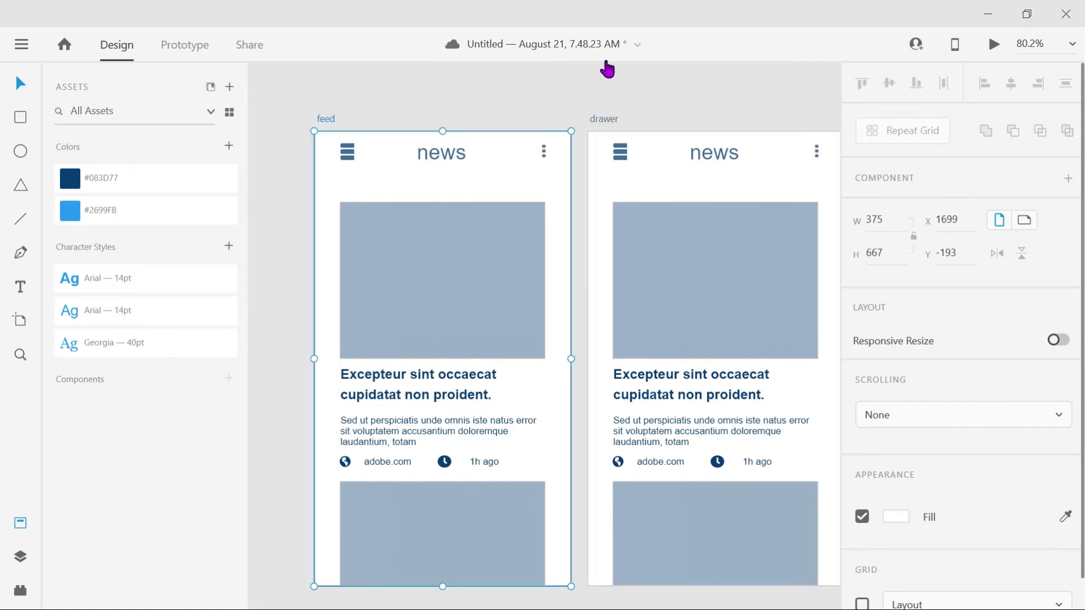
Nudge the grouped content on the drawer artboard right and slightly up to about X 274, Y 5, leaving empty space beside it
{"action": "scroll", "coordinate": [791, 164], "scroll_direction": "right", "scroll_amount": 3}
{"action": "left_click", "coordinate": [809, 173]}
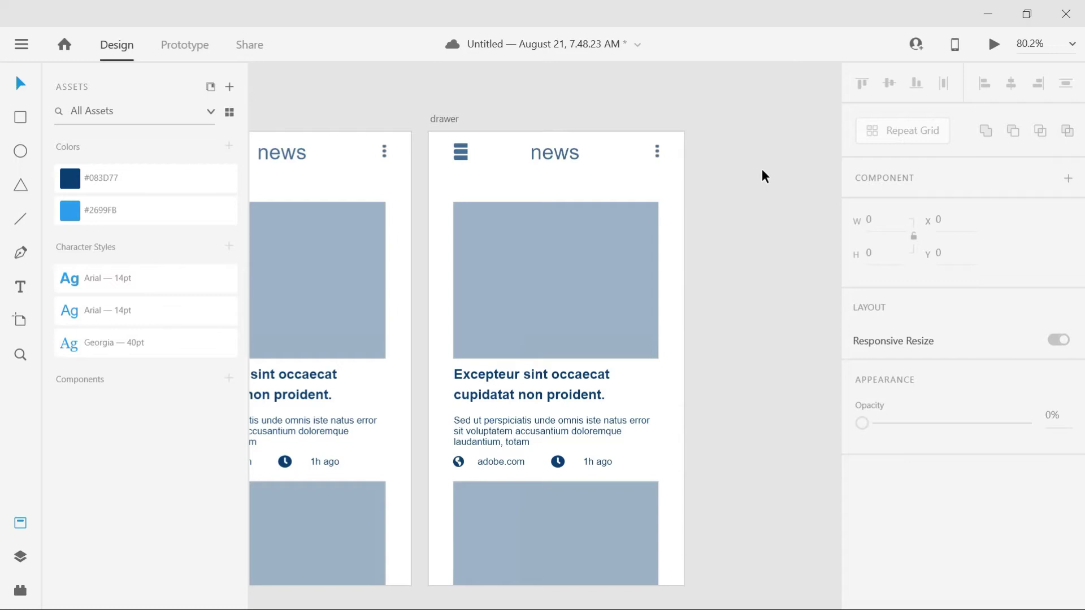
{"action": "scroll", "coordinate": [804, 296], "scroll_direction": "right", "scroll_amount": 4}
{"action": "scroll", "coordinate": [661, 304], "scroll_direction": "left", "scroll_amount": 3}
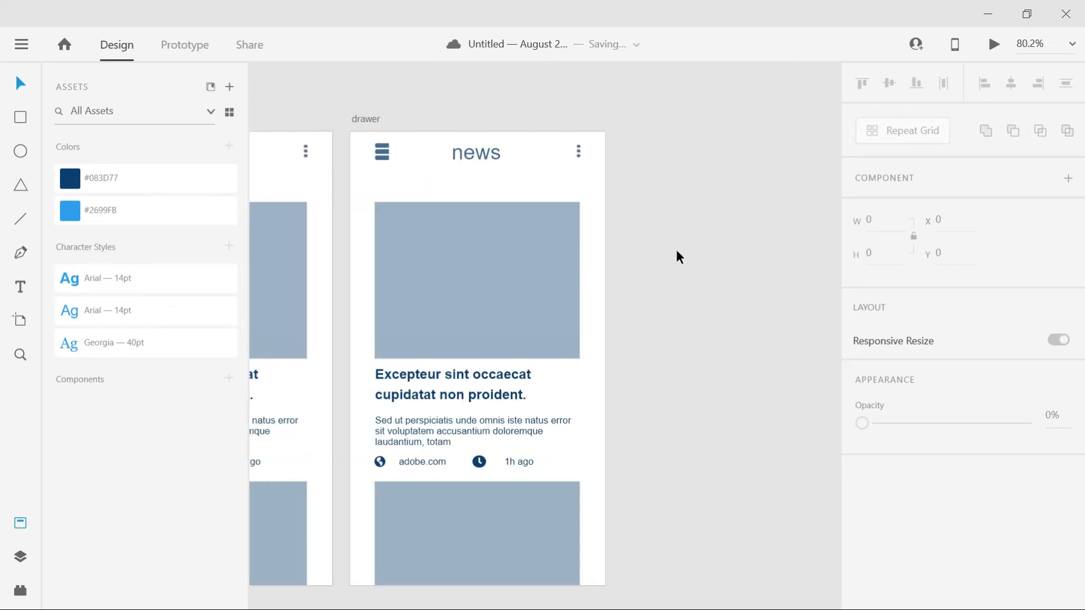
{"action": "left_click", "coordinate": [408, 176]}
{"action": "left_click", "coordinate": [491, 181]}
{"action": "left_click", "coordinate": [377, 151]}
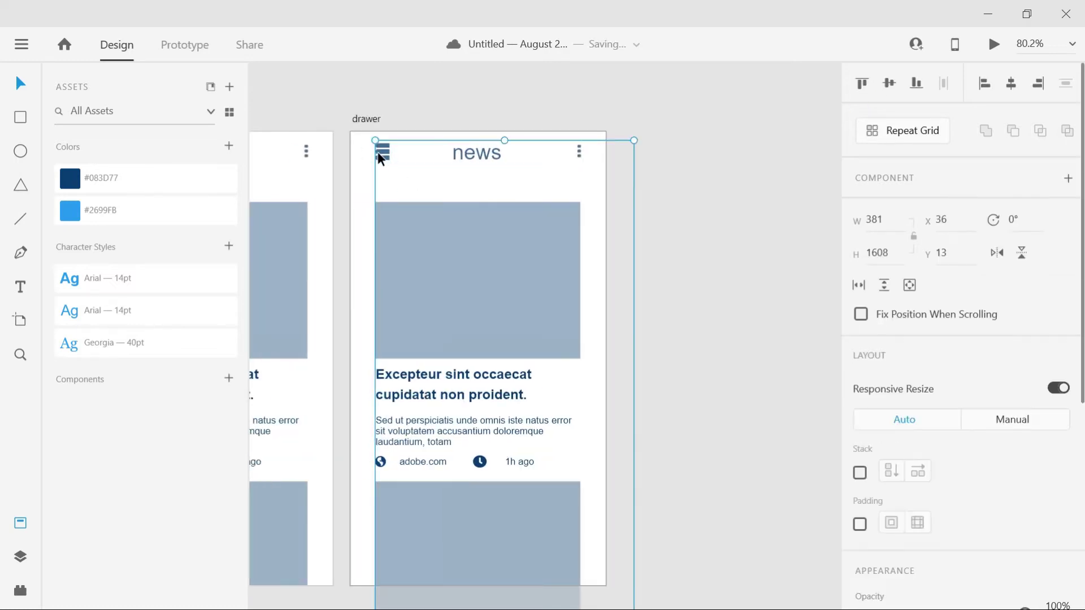
{"action": "key", "text": "Right"}
{"action": "key", "text": "Right"}
{"action": "key", "text": "Right"}
{"action": "key", "text": "Right"}
{"action": "key", "text": "Right"}
{"action": "key", "text": "Right"}
{"action": "key", "text": "Right"}
{"action": "key", "text": "Right"}
{"action": "key", "text": "Right"}
{"action": "key", "text": "Right"}
{"action": "key", "text": "Right"}
{"action": "key", "text": "Right"}
{"action": "key", "text": "Right"}
{"action": "key", "text": "Right"}
{"action": "key", "text": "Right"}
{"action": "key", "text": "Right"}
{"action": "key", "text": "Right"}
{"action": "key", "text": "Right"}
{"action": "key", "text": "Right"}
{"action": "key", "text": "Right"}
{"action": "key", "text": "Right"}
{"action": "key", "text": "Right"}
{"action": "key", "text": "Right"}
{"action": "key", "text": "Right"}
{"action": "key", "text": "Right"}
{"action": "key", "text": "Right"}
{"action": "key", "text": "Right"}
{"action": "key", "text": "Right"}
{"action": "key", "text": "Right"}
{"action": "key", "text": "Right"}
{"action": "key", "text": "Right"}
{"action": "key", "text": "Right"}
{"action": "key", "text": "Right"}
{"action": "key", "text": "Right"}
{"action": "key", "text": "Right"}
{"action": "key", "text": "Right"}
{"action": "key", "text": "Right"}
{"action": "key", "text": "Right"}
{"action": "key", "text": "Right"}
{"action": "key", "text": "Right"}
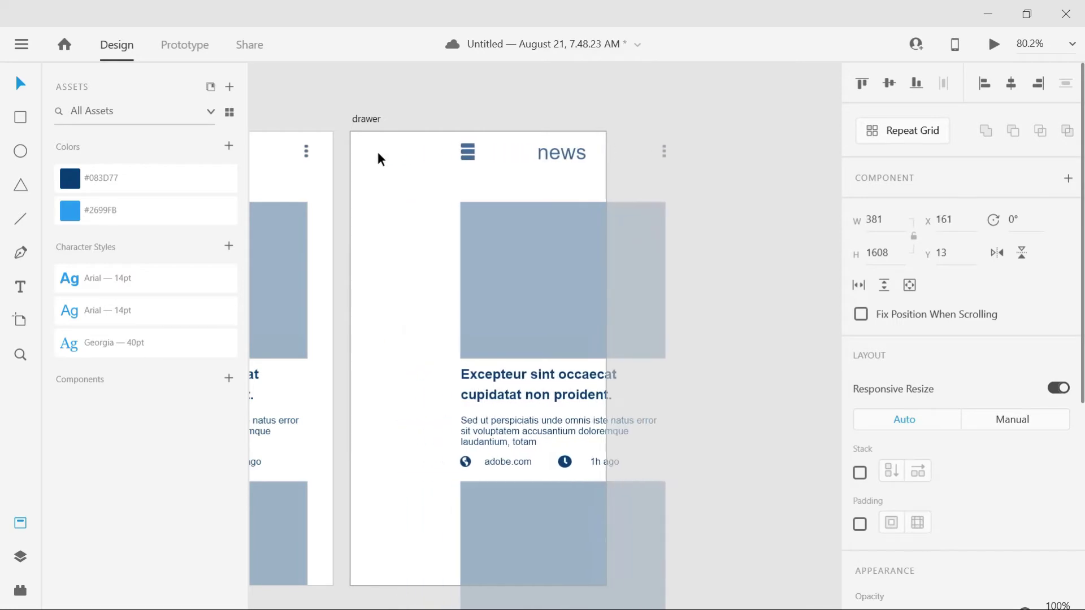
{"action": "key", "text": "Up"}
{"action": "key", "text": "Up"}
{"action": "key", "text": "Up"}
{"action": "key", "text": "Up"}
{"action": "key", "text": "Up"}
{"action": "key", "text": "Up"}
{"action": "key", "text": "Up"}
{"action": "key", "text": "Up"}
{"action": "key", "text": "Right"}
{"action": "key", "text": "Right"}
{"action": "key", "text": "Right"}
{"action": "key", "text": "Right"}
{"action": "key", "text": "Right"}
{"action": "key", "text": "Right"}
{"action": "key", "text": "Right"}
{"action": "key", "text": "Right"}
{"action": "key", "text": "Right"}
{"action": "key", "text": "Right"}
{"action": "key", "text": "Right"}
{"action": "key", "text": "Right"}
{"action": "key", "text": "Right"}
{"action": "key", "text": "Right"}
{"action": "key", "text": "Right"}
{"action": "key", "text": "Right"}
{"action": "key", "text": "Right"}
{"action": "key", "text": "Right"}
{"action": "key", "text": "Right"}
{"action": "key", "text": "Right"}
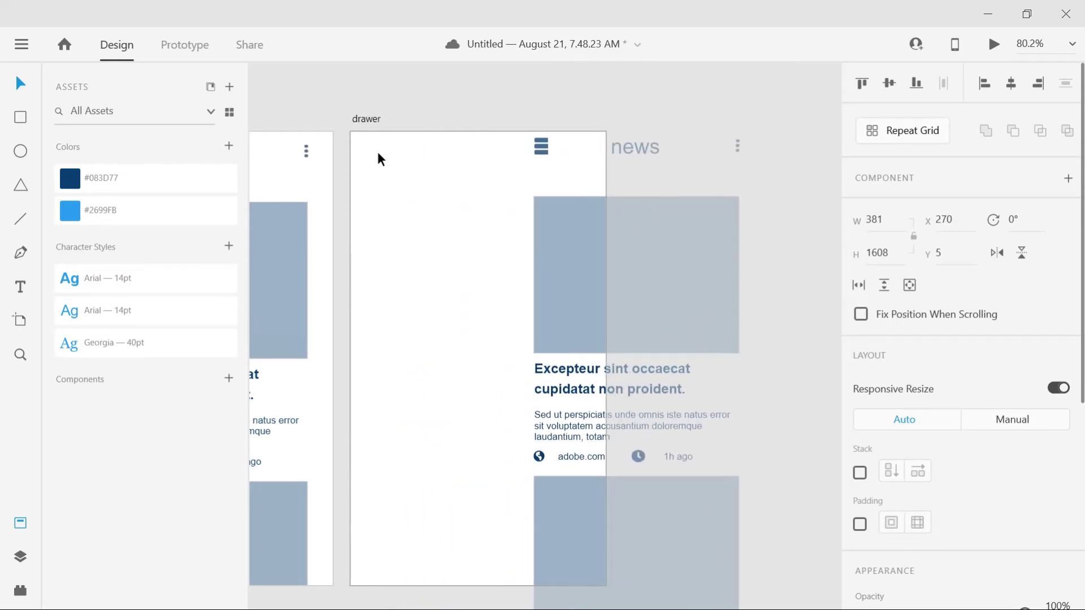
{"action": "left_click", "coordinate": [595, 144]}
{"action": "left_click", "coordinate": [571, 150]}
{"action": "left_click", "coordinate": [548, 146]}
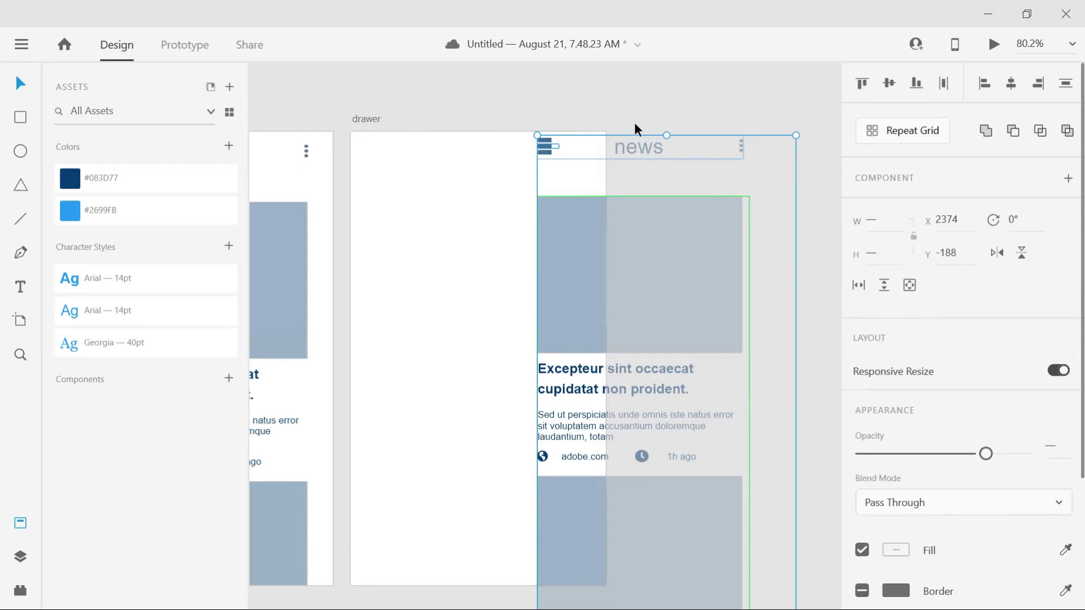
{"action": "left_click", "coordinate": [580, 148]}
{"action": "left_click", "coordinate": [577, 196]}
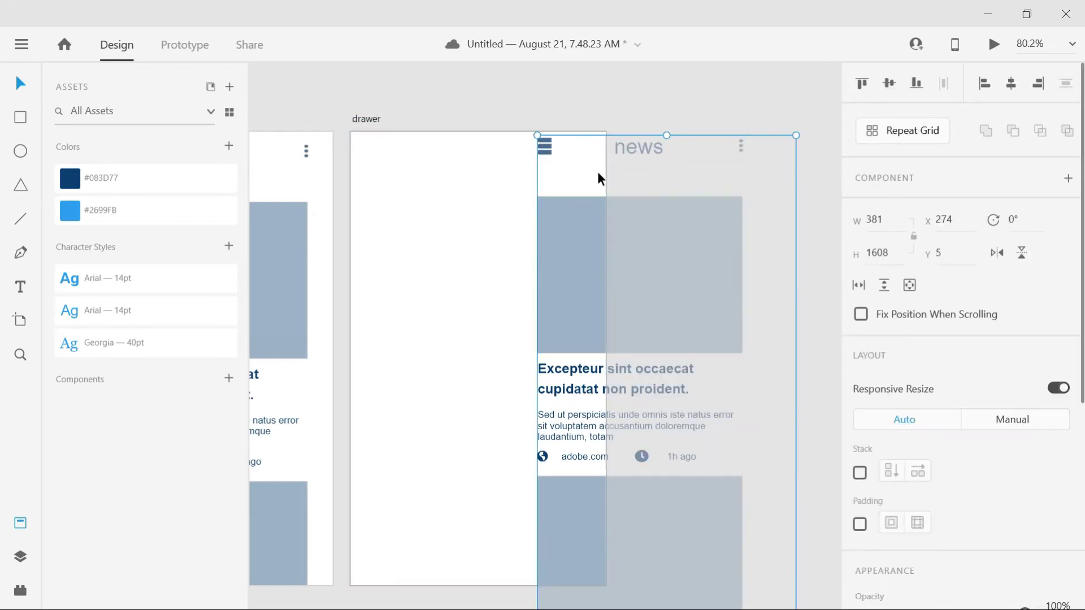
Widen the header group on the drawer artboard to 374 and apply the saved color #083D77 to it
{"action": "double_click", "coordinate": [627, 151]}
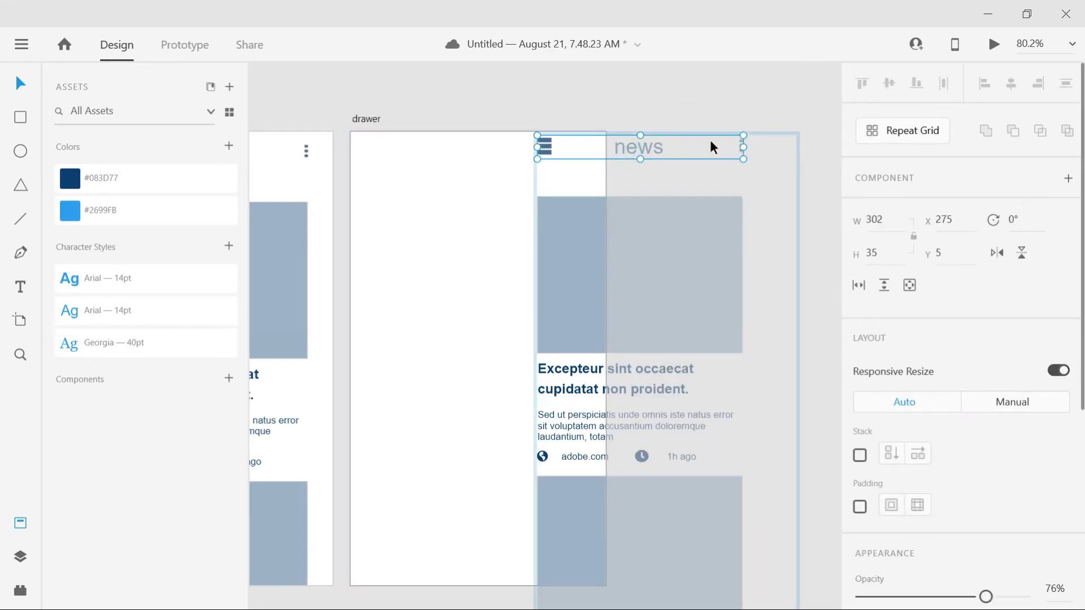
{"action": "left_click", "coordinate": [140, 182]}
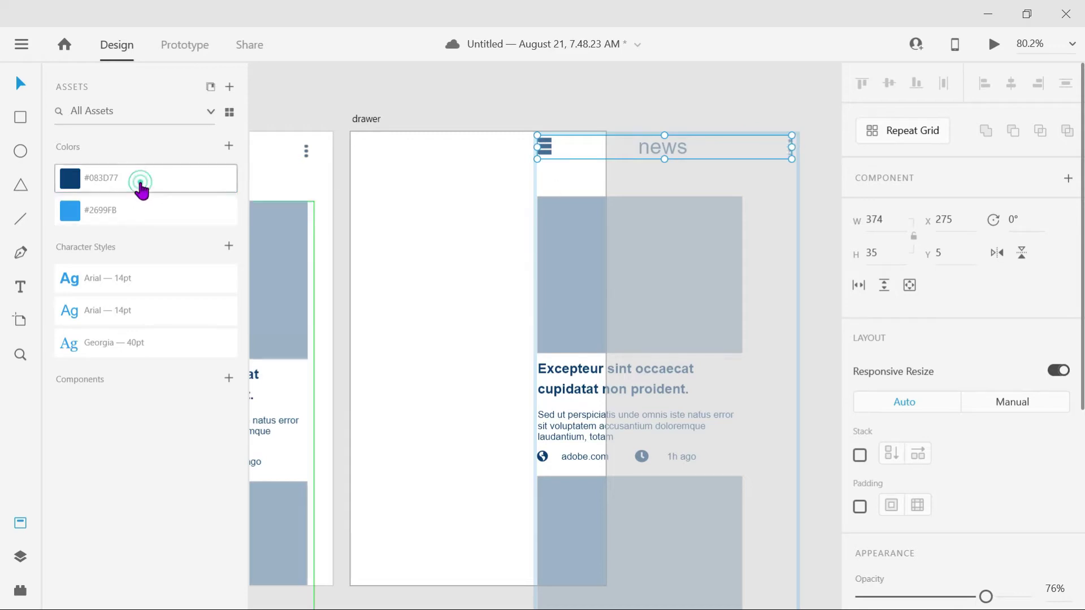
{"action": "left_click", "coordinate": [531, 152]}
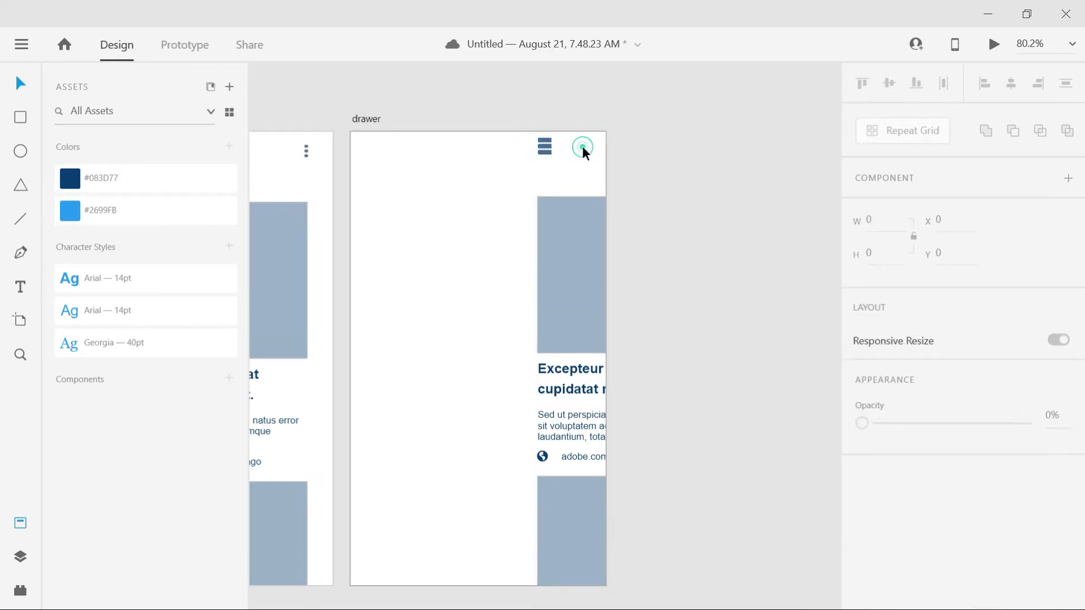
Apply the saved color #083D77 to the hamburger menu icon in the drawer artboard's header
{"action": "left_click", "coordinate": [553, 148]}
{"action": "double_click", "coordinate": [136, 180]}
{"action": "scroll", "coordinate": [495, 205], "scroll_direction": "left", "scroll_amount": 3}
{"action": "scroll", "coordinate": [494, 205], "scroll_direction": "right", "scroll_amount": 4}
{"action": "left_click", "coordinate": [630, 107]}
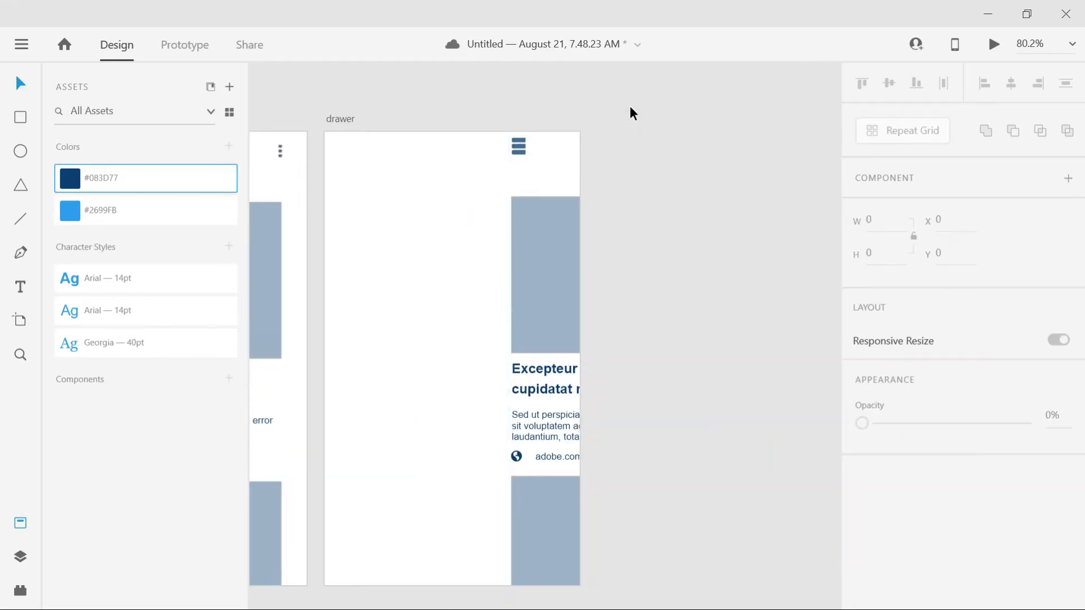
Draw a rectangle about 258 by 87 in the empty space and snap it to the drawer artboard's top-left corner
{"action": "scroll", "coordinate": [629, 106], "scroll_direction": "left", "scroll_amount": 3}
{"action": "left_click_drag", "start_coordinate": [509, 135], "coordinate": [682, 213]}
{"action": "key", "text": "Escape"}
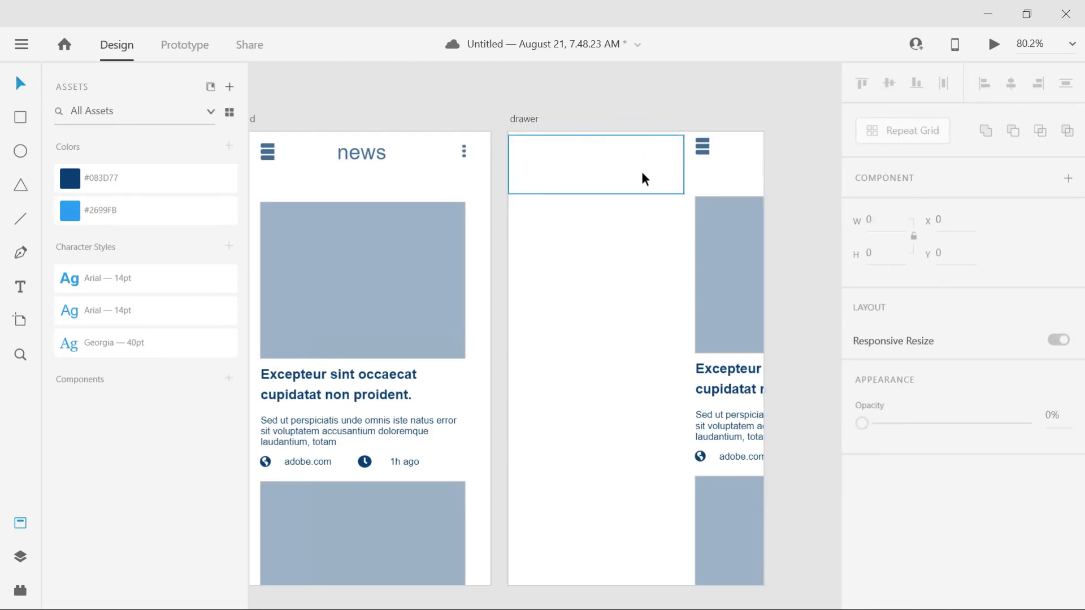
{"action": "left_click_drag", "start_coordinate": [595, 170], "coordinate": [596, 171]}
{"action": "left_click", "coordinate": [625, 110]}
Fill the new header rectangle with the saved color #083D77 and lower its opacity to 36%
{"action": "left_click", "coordinate": [562, 182]}
{"action": "left_click", "coordinate": [174, 184]}
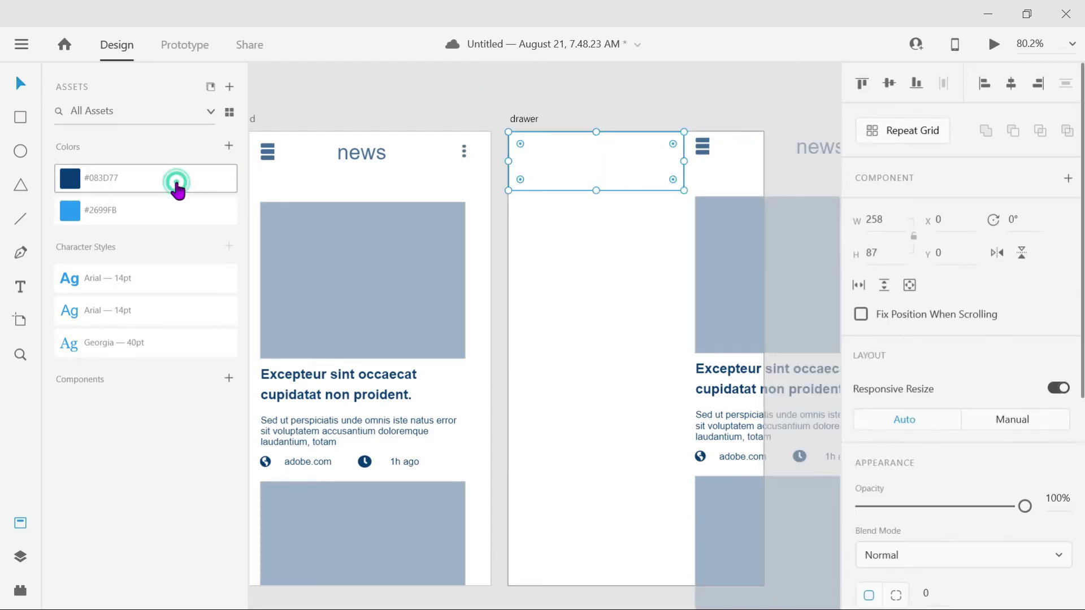
{"action": "left_click_drag", "start_coordinate": [1024, 510], "coordinate": [920, 510]}
Draw a profile ellipse about 56 by 52 on the drawer's header bar and fill it with a random UI Faces photo
{"action": "left_click", "coordinate": [453, 147]}
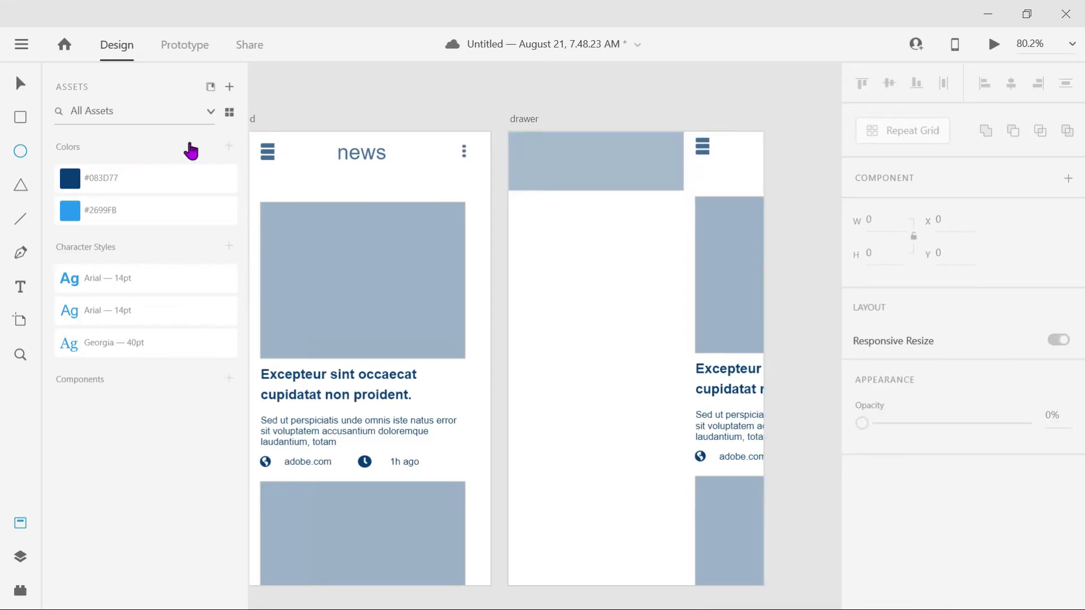
{"action": "left_click_drag", "start_coordinate": [530, 150], "coordinate": [580, 174]}
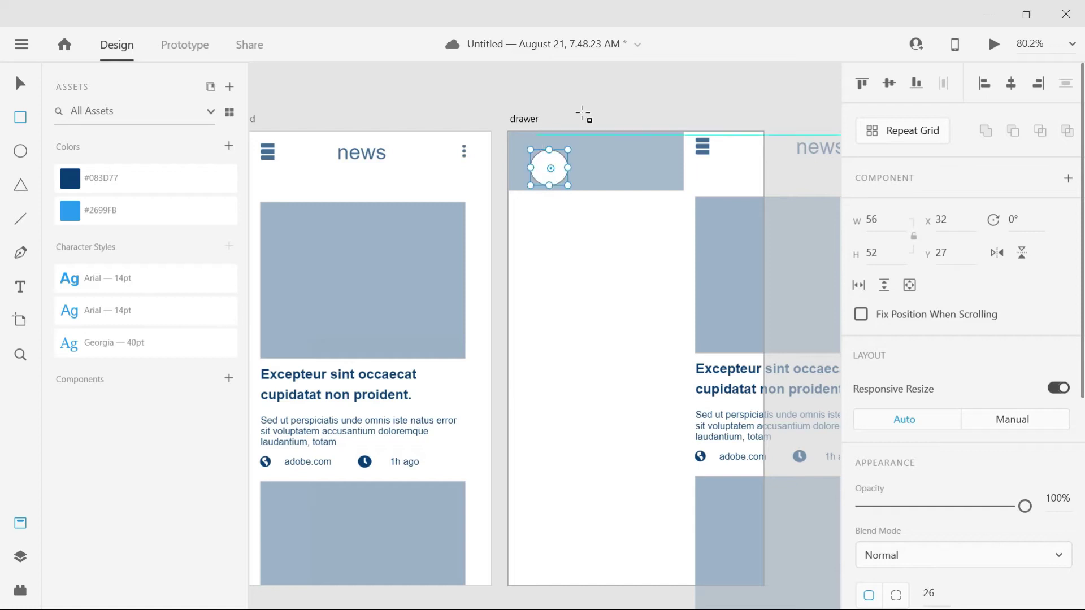
{"action": "left_click", "coordinate": [21, 590]}
{"action": "left_click", "coordinate": [95, 456]}
{"action": "left_click", "coordinate": [139, 509]}
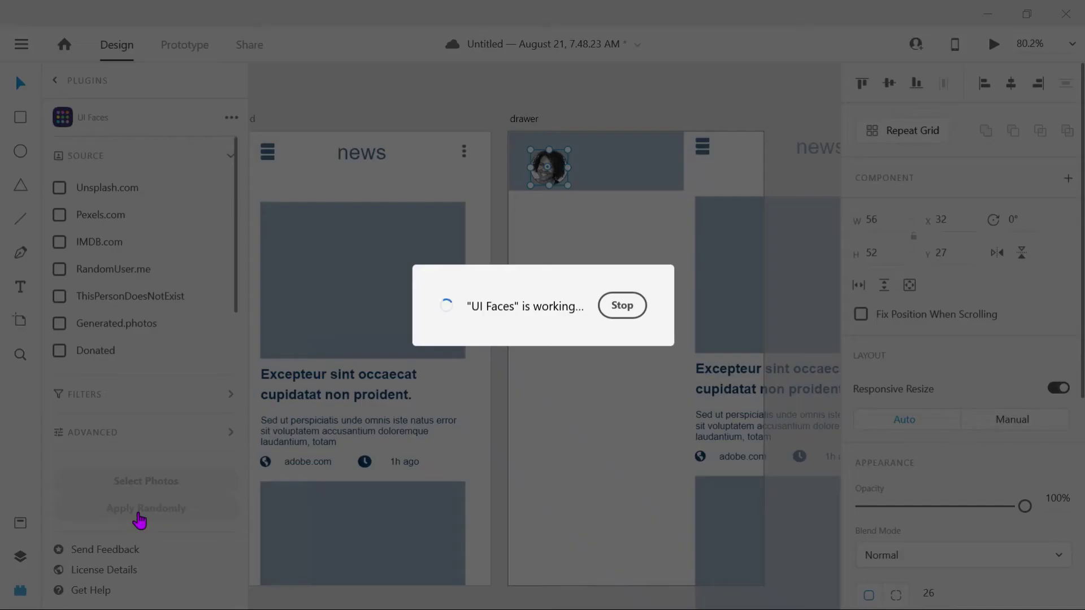
{"action": "left_click", "coordinate": [591, 266]}
Lower the header bar's opacity to 15% and move the avatar slightly up and left within the bar
{"action": "left_click", "coordinate": [603, 166]}
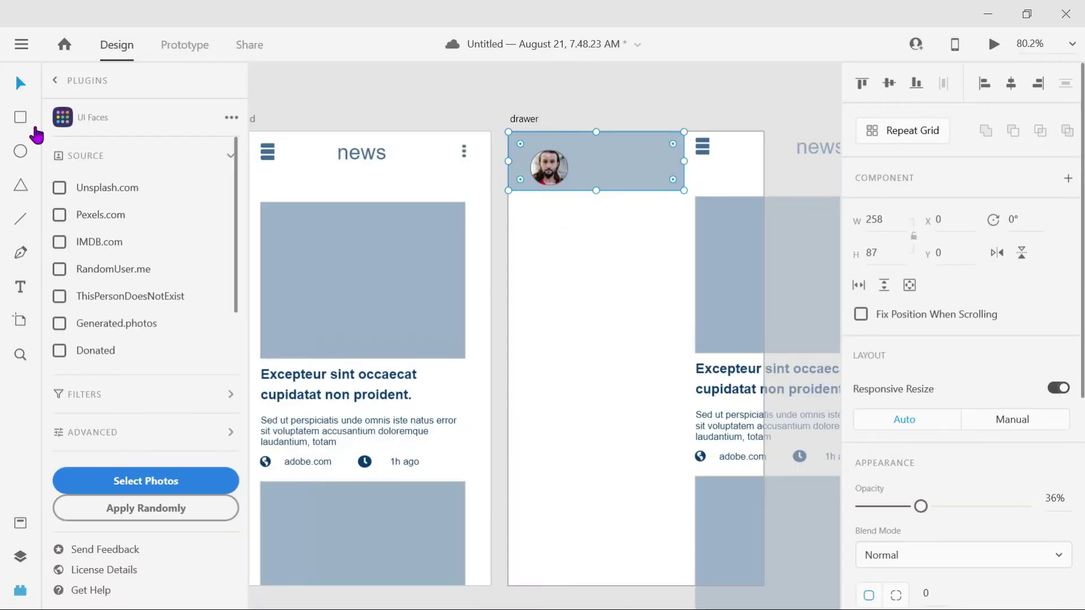
{"action": "left_click_drag", "start_coordinate": [919, 506], "coordinate": [886, 507]}
{"action": "left_click", "coordinate": [593, 297]}
{"action": "left_click_drag", "start_coordinate": [551, 169], "coordinate": [542, 163]}
{"action": "left_click", "coordinate": [356, 168]}
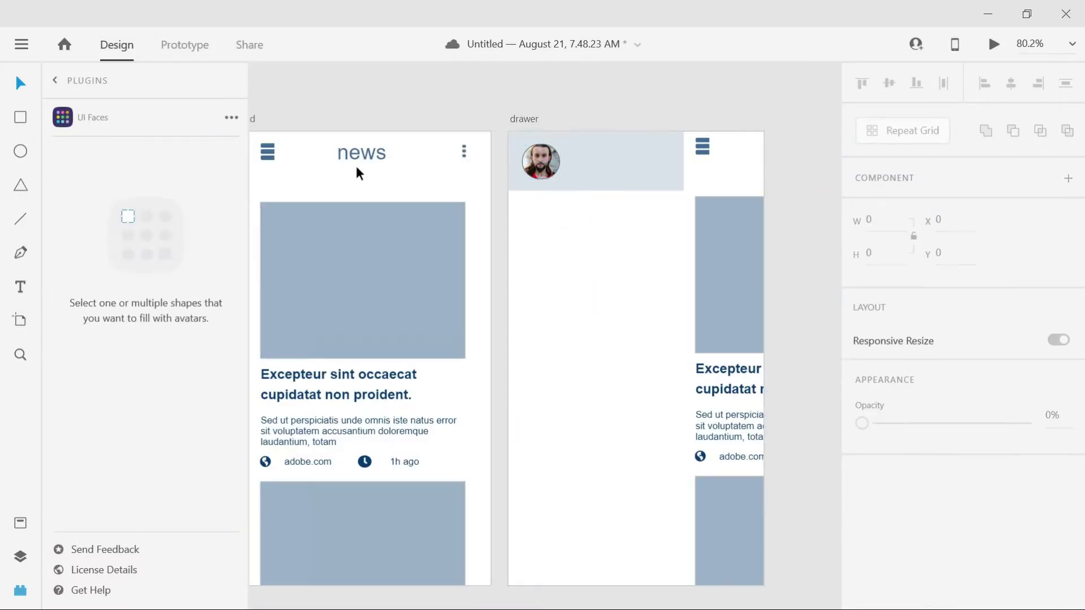
Add a text label with the profile owner's full name beside the avatar on the drawer's header bar
{"action": "left_click", "coordinate": [21, 590]}
{"action": "left_click", "coordinate": [519, 161]}
{"action": "left_click", "coordinate": [20, 287]}
{"action": "left_click", "coordinate": [527, 162]}
{"action": "type", "text": "dax"}
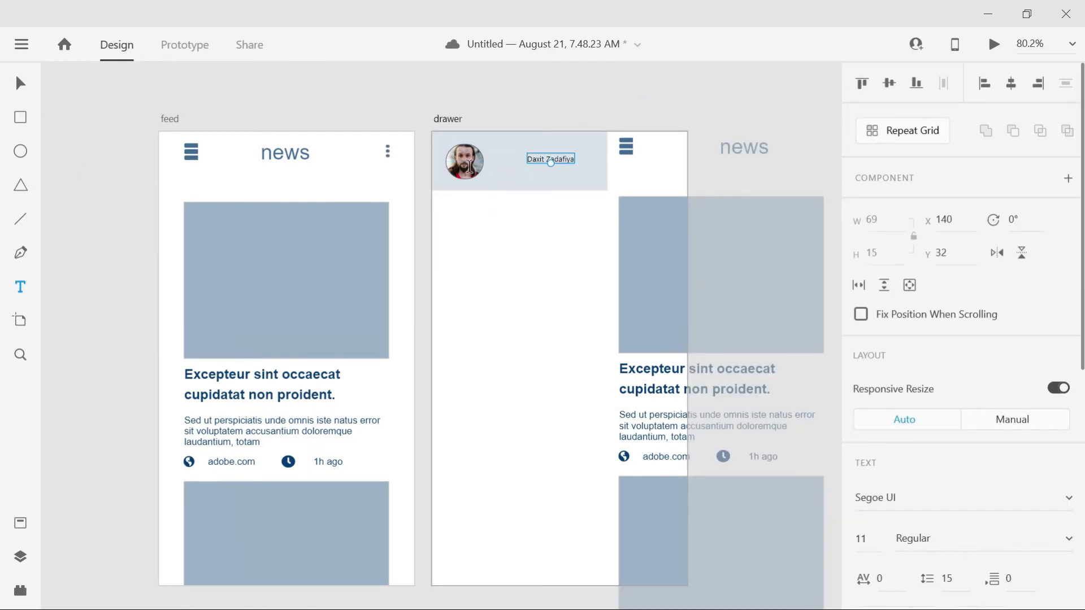
Give the profile name the saved bold Arial 14pt style and color #083D77, and align it vertically with the avatar
{"action": "left_click", "coordinate": [20, 522]}
{"action": "left_click", "coordinate": [113, 278]}
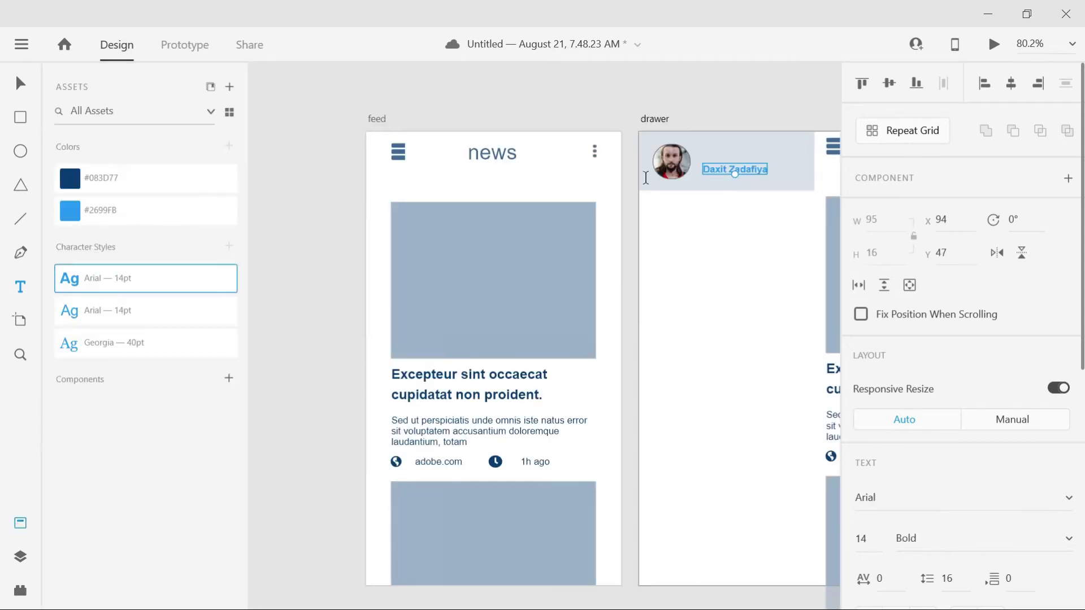
{"action": "left_click", "coordinate": [175, 177]}
{"action": "key", "text": "Escape"}
{"action": "double_click", "coordinate": [735, 170]}
{"action": "key", "text": "Escape"}
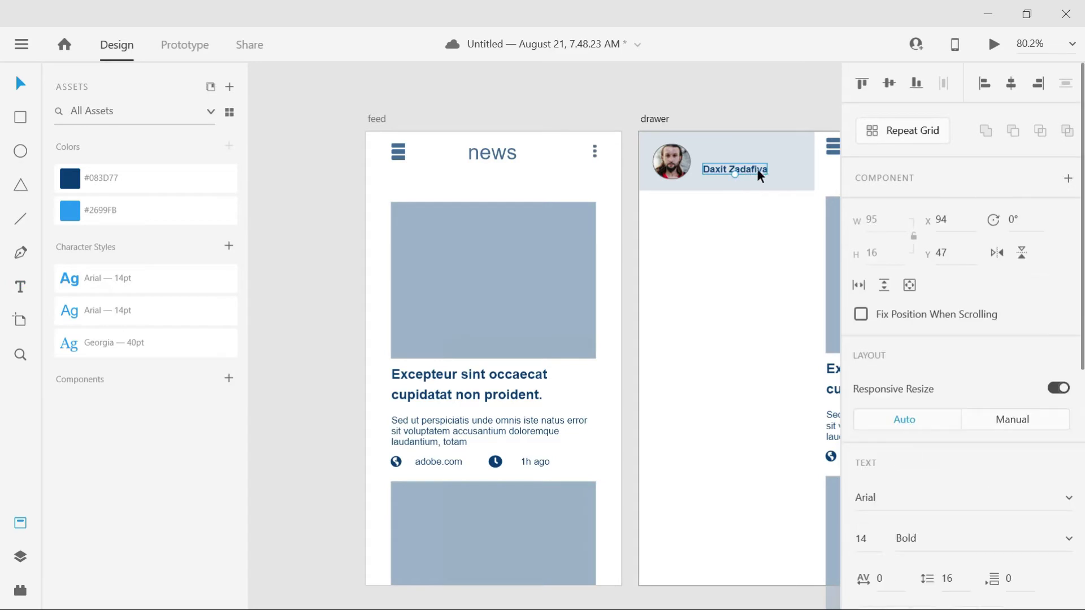
{"action": "left_click_drag", "start_coordinate": [741, 170], "coordinate": [741, 169]}
Try grouping the header bar, avatar and name and aligning them, and ungroup them again
{"action": "left_click_drag", "start_coordinate": [624, 108], "coordinate": [812, 205]}
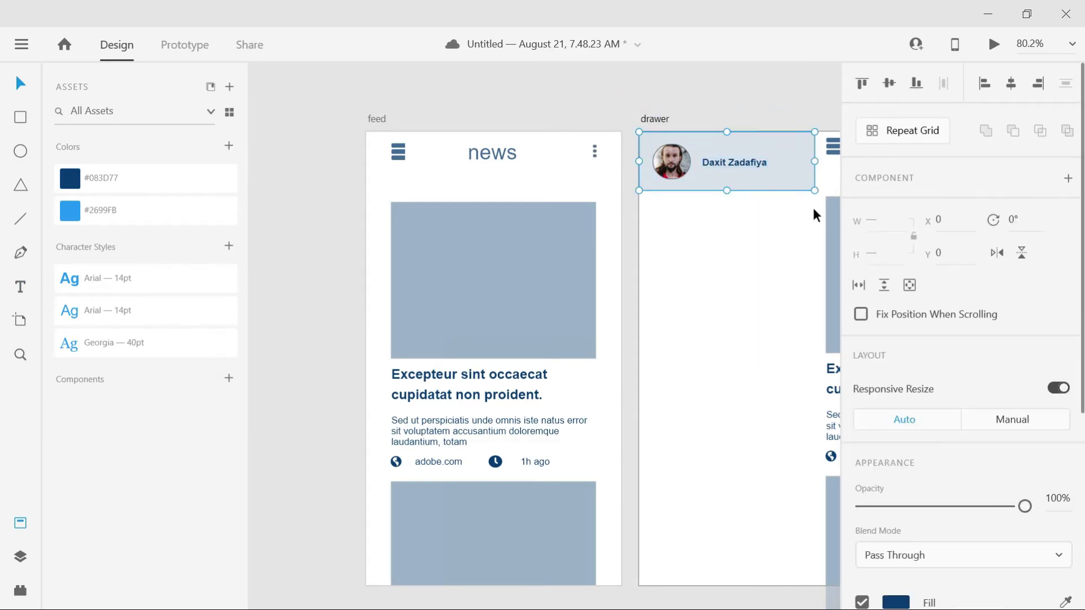
{"action": "key", "text": "ctrl+g"}
{"action": "left_click", "coordinate": [1010, 84]}
{"action": "left_click", "coordinate": [983, 85]}
{"action": "left_click", "coordinate": [746, 105]}
{"action": "left_click_drag", "start_coordinate": [707, 157], "coordinate": [755, 177]}
{"action": "key", "text": "ctrl+z"}
{"action": "left_click_drag", "start_coordinate": [619, 102], "coordinate": [805, 209]}
{"action": "key", "text": "ctrl+shift+g"}
Group the avatar and profile name on the drawer's header bar
{"action": "left_click", "coordinate": [757, 226]}
{"action": "left_click_drag", "start_coordinate": [696, 152], "coordinate": [764, 200]}
{"action": "left_click_drag", "start_coordinate": [650, 137], "coordinate": [718, 306]}
{"action": "left_click", "coordinate": [679, 284]}
{"action": "left_click_drag", "start_coordinate": [647, 138], "coordinate": [775, 188]}
{"action": "key", "text": "ctrl+g"}
{"action": "left_click_drag", "start_coordinate": [723, 322], "coordinate": [658, 175]}
{"action": "left_click", "coordinate": [703, 126]}
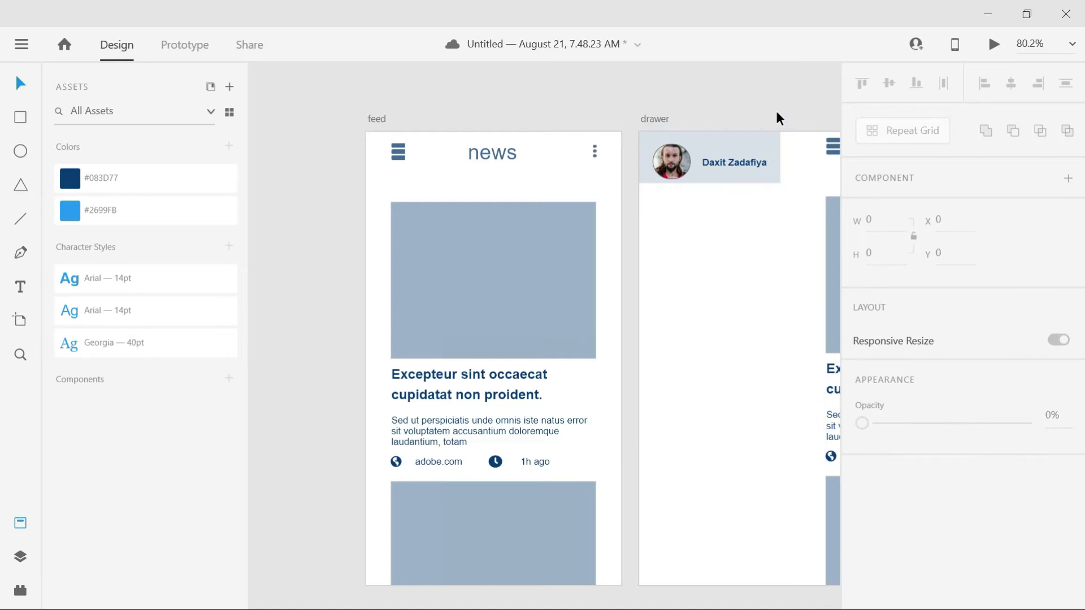
Try center and middle alignment and a manual shift on the profile header, undoing each attempt
{"action": "left_click", "coordinate": [764, 164]}
{"action": "left_click", "coordinate": [1011, 83]}
{"action": "left_click", "coordinate": [889, 83]}
{"action": "key", "text": "ctrl+z"}
{"action": "left_click", "coordinate": [888, 83]}
{"action": "key", "text": "ctrl+z"}
{"action": "left_click_drag", "start_coordinate": [751, 158], "coordinate": [695, 157]}
{"action": "key", "text": "ctrl+z"}
Shift the avatar and name slightly left and up, and snap the header bar back to the artboard's top-left corner
{"action": "left_click_drag", "start_coordinate": [794, 162], "coordinate": [732, 160]}
{"action": "left_click", "coordinate": [624, 144]}
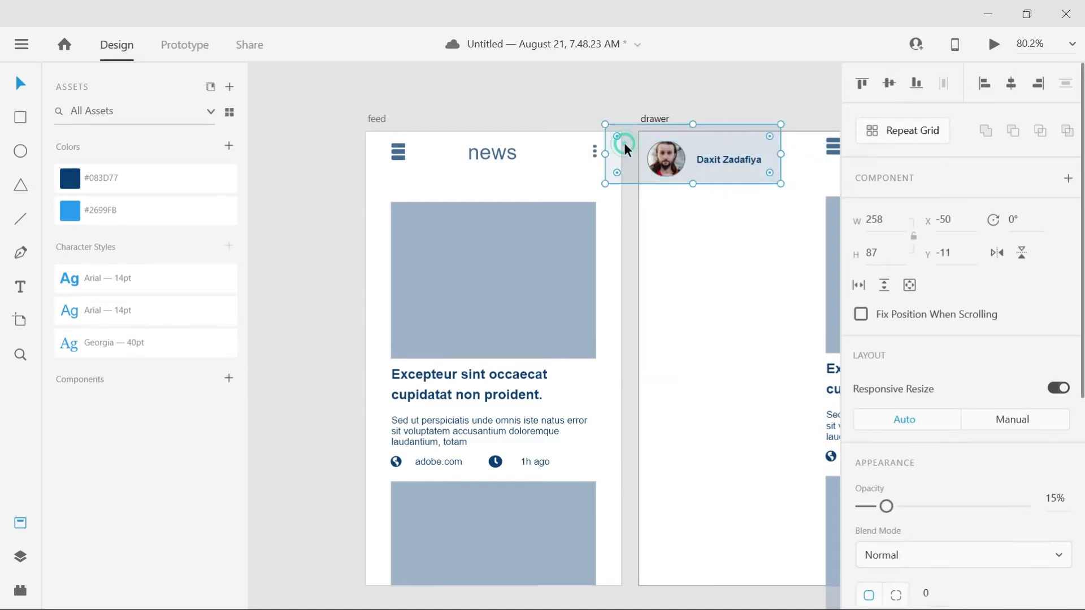
{"action": "left_click_drag", "start_coordinate": [624, 144], "coordinate": [658, 151]}
{"action": "left_click", "coordinate": [757, 87]}
Draw a 258 by 580 menu panel below the profile header at X 0, Y 87, and fill it with #083D77
{"action": "key", "text": "r"}
{"action": "mouse_move", "coordinate": [640, 195]}
{"action": "left_mouse_down"}
{"action": "mouse_move", "coordinate": [782, 538]}
{"action": "mouse_move", "coordinate": [612, 493]}
{"action": "mouse_move", "coordinate": [653, 529]}
{"action": "left_mouse_up"}
{"action": "left_click", "coordinate": [535, 331]}
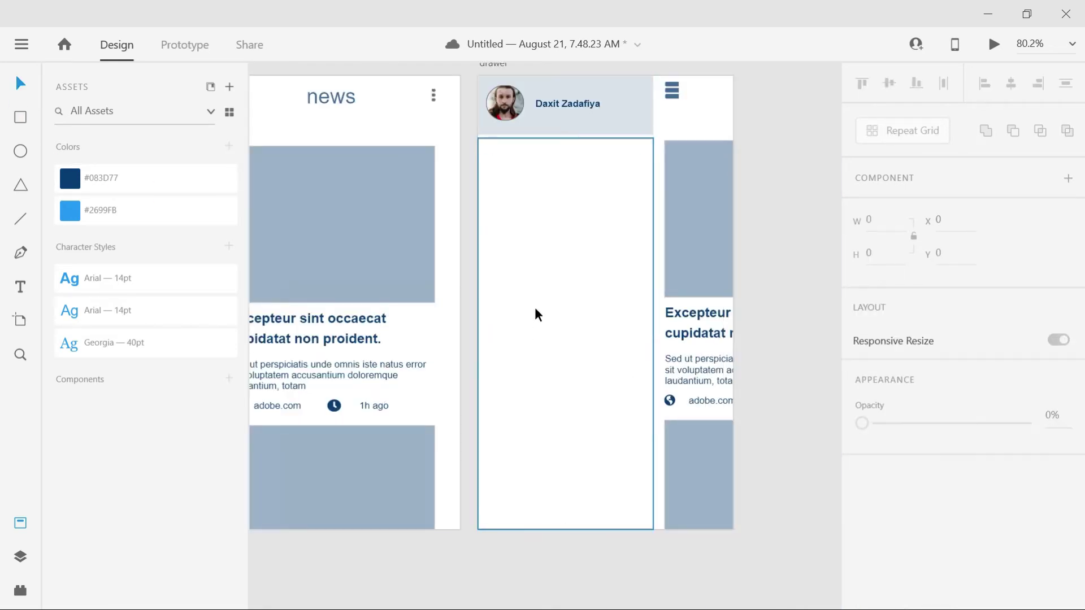
{"action": "left_click", "coordinate": [605, 266]}
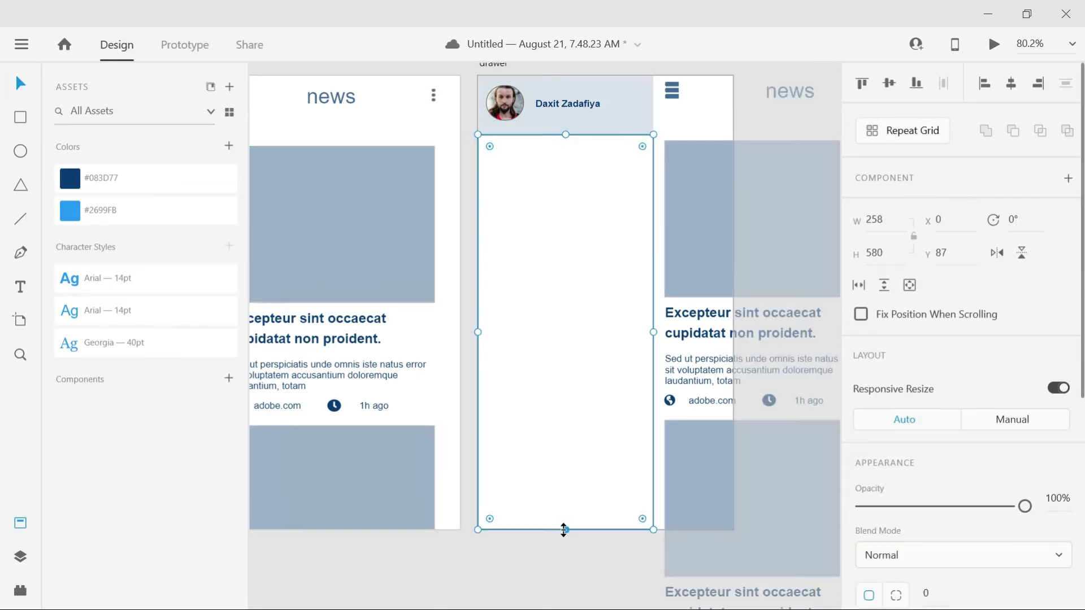
{"action": "left_click", "coordinate": [103, 178]}
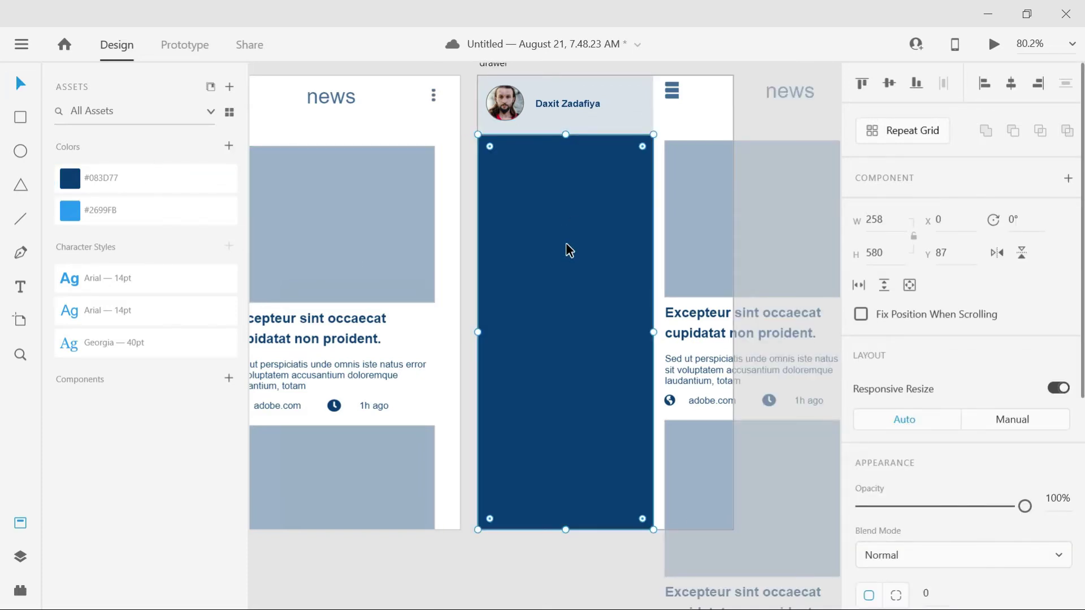
Add the text "feed" near the top of the blue panel in the saved regular Arial 14pt style
{"action": "left_click", "coordinate": [21, 288]}
{"action": "left_click", "coordinate": [543, 198]}
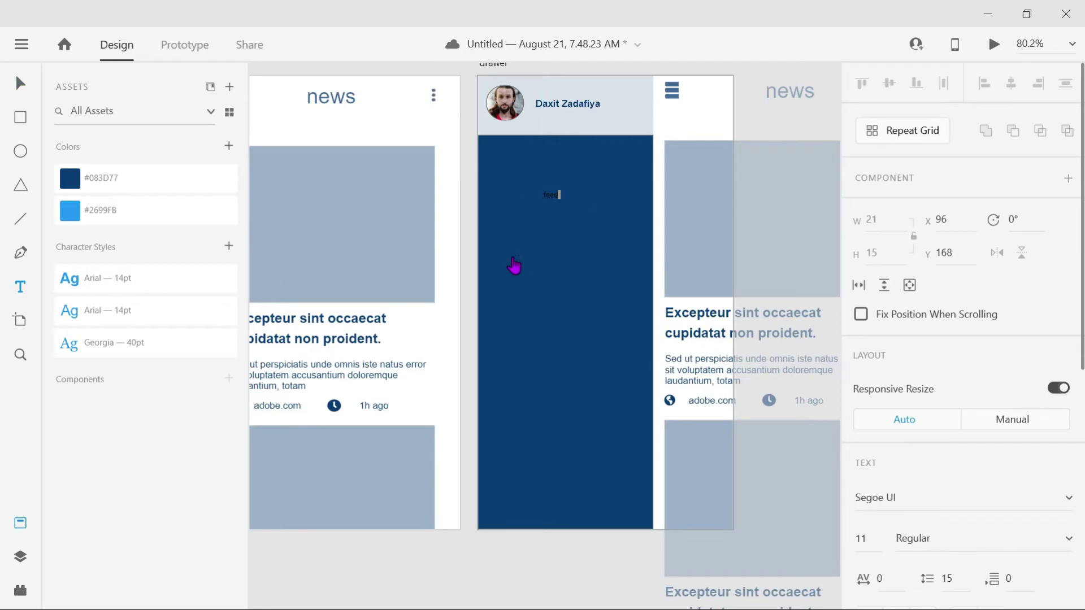
{"action": "type", "text": "feed"}
{"action": "key", "text": "ctrl+a"}
{"action": "scroll", "coordinate": [906, 504], "scroll_direction": "down", "scroll_amount": 8}
{"action": "left_click", "coordinate": [115, 321]}
Color the "feed" label white and place it at about X 48, Y 121 in the panel
{"action": "left_click", "coordinate": [895, 414]}
{"action": "left_click_drag", "start_coordinate": [765, 303], "coordinate": [639, 298]}
{"action": "left_click", "coordinate": [803, 110]}
{"action": "left_click", "coordinate": [547, 270]}
{"action": "key", "text": "Escape"}
{"action": "left_click", "coordinate": [539, 194]}
Search the Auto Icon plugin's Font Awesome set for "feed"
{"action": "left_click", "coordinate": [19, 592]}
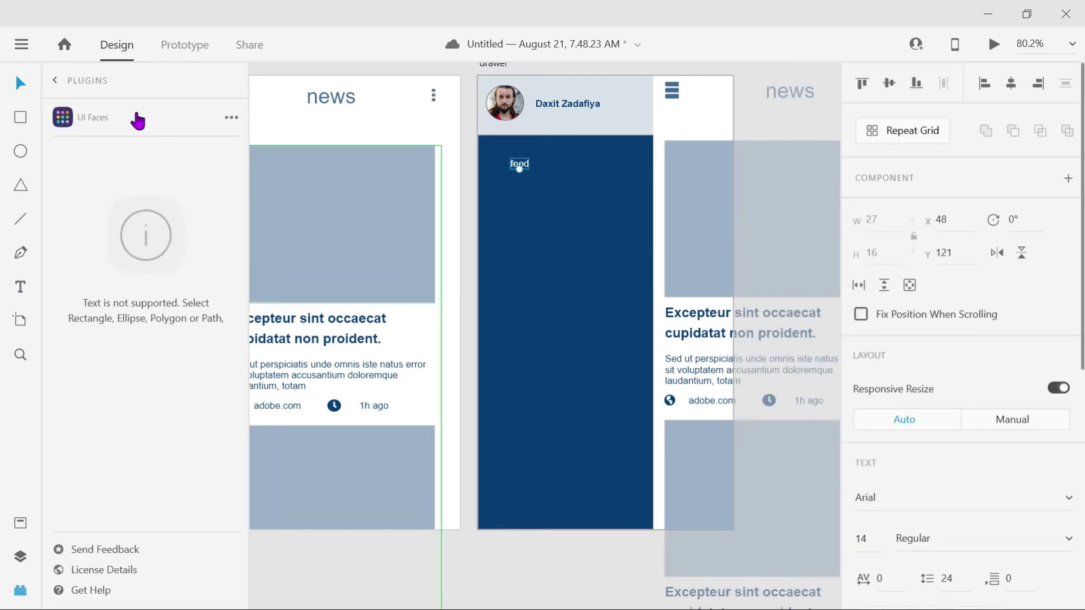
{"action": "left_click", "coordinate": [52, 83]}
{"action": "left_click", "coordinate": [135, 117]}
{"action": "left_click_drag", "start_coordinate": [117, 177], "coordinate": [70, 178]}
{"action": "key", "text": "BackSpace"}
{"action": "type", "text": "feed"}
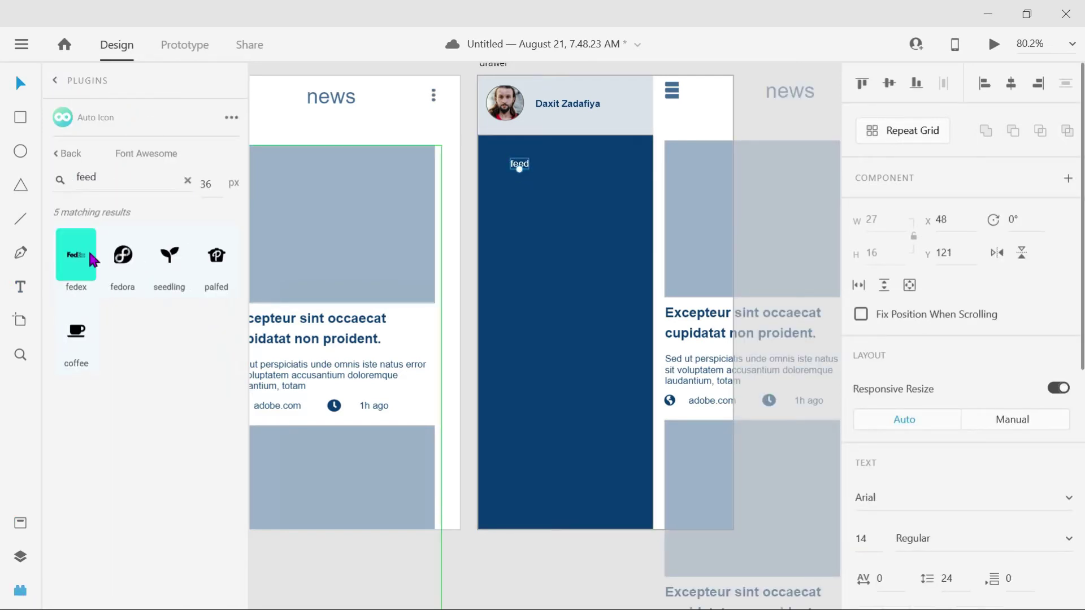
Try inserting the seedling icon on the drawer artboard, and undo the oversized and misplaced attempts
{"action": "left_click_drag", "start_coordinate": [485, 224], "coordinate": [648, 389]}
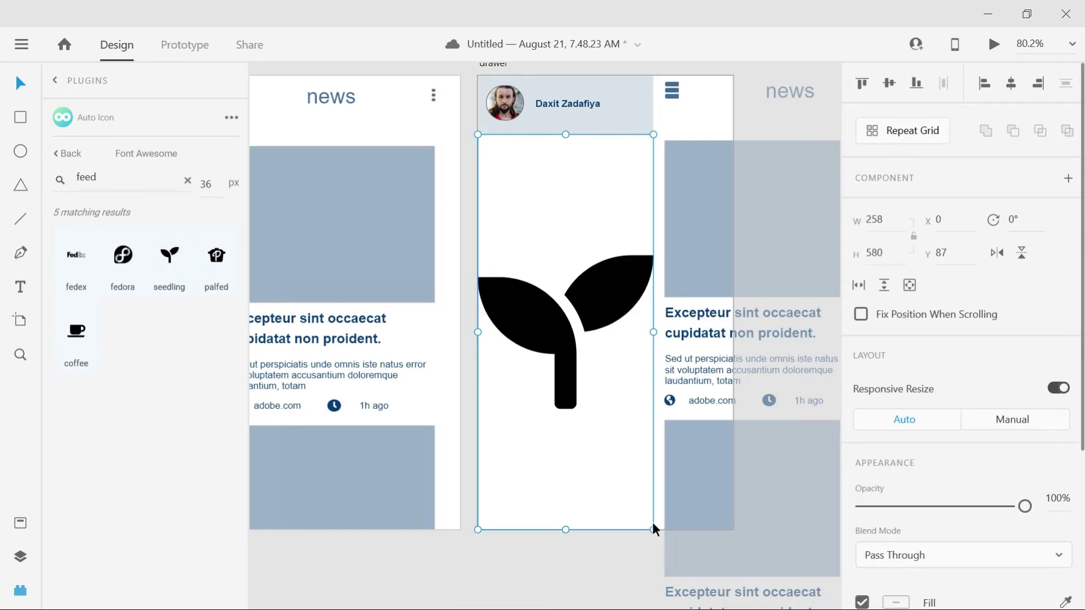
{"action": "key", "text": "ctrl+z"}
{"action": "left_click_drag", "start_coordinate": [169, 255], "coordinate": [593, 113]}
{"action": "key", "text": "ctrl+z"}
Place a small seedling icon near the panel's top left, with the "feed" label beside it at about X 69, Y 121
{"action": "left_click_drag", "start_coordinate": [168, 276], "coordinate": [564, 365]}
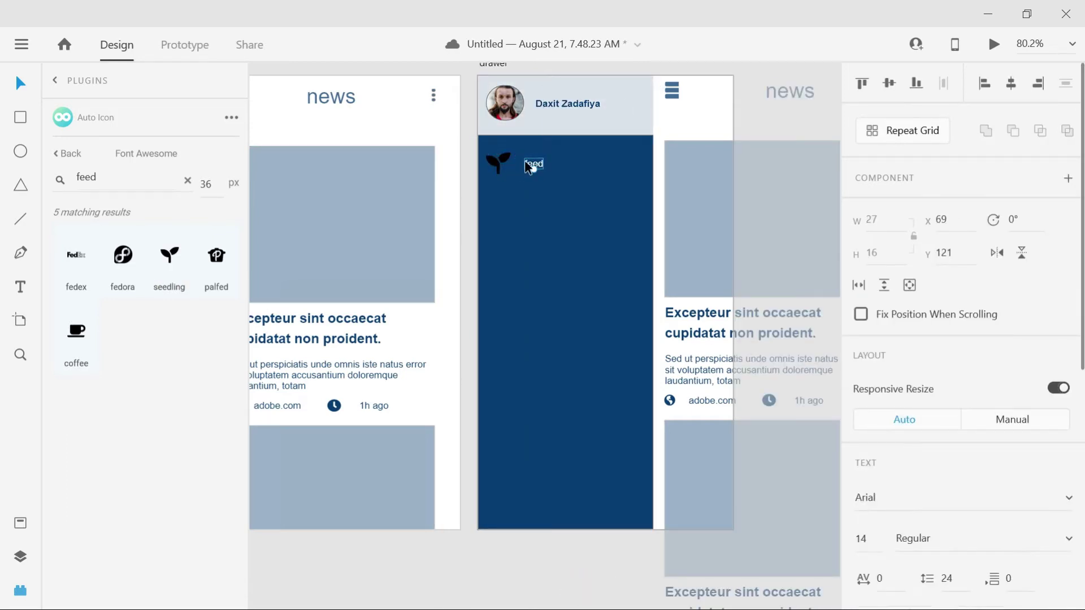
{"action": "left_click", "coordinate": [503, 172]}
{"action": "left_click_drag", "start_coordinate": [510, 175], "coordinate": [504, 168]}
{"action": "left_click", "coordinate": [527, 191]}
Fill the seedling icon white and nudge it slightly right to line up with the "feed" label
{"action": "left_click", "coordinate": [496, 162]}
{"action": "scroll", "coordinate": [960, 424], "scroll_direction": "down", "scroll_amount": 3}
{"action": "left_click", "coordinate": [895, 412]}
{"action": "left_click_drag", "start_coordinate": [642, 455], "coordinate": [632, 247]}
{"action": "left_click", "coordinate": [534, 219]}
{"action": "left_click_drag", "start_coordinate": [493, 163], "coordinate": [499, 166]}
{"action": "left_click", "coordinate": [533, 165]}
{"action": "left_click", "coordinate": [558, 207]}
Turn the icon and "feed" label into a repeat grid of eleven evenly spaced rows down the panel
{"action": "left_click_drag", "start_coordinate": [568, 201], "coordinate": [515, 180]}
{"action": "key", "text": "ctrl+z"}
{"action": "left_click_drag", "start_coordinate": [511, 166], "coordinate": [518, 477]}
{"action": "left_click", "coordinate": [895, 130]}
{"action": "mouse_move", "coordinate": [542, 314]}
{"action": "left_mouse_down"}
{"action": "mouse_move", "coordinate": [574, 316]}
{"action": "mouse_move", "coordinate": [556, 317]}
{"action": "left_mouse_up"}
Change the second, third and fourth menu labels to EXPLORE, MESSAGES and NOTIFICATION
{"action": "double_click", "coordinate": [533, 194]}
{"action": "double_click", "coordinate": [535, 193]}
{"action": "key", "text": "BackSpace"}
{"action": "type", "text": "EXPLO"}
{"action": "left_click", "coordinate": [537, 225]}
{"action": "double_click", "coordinate": [538, 226]}
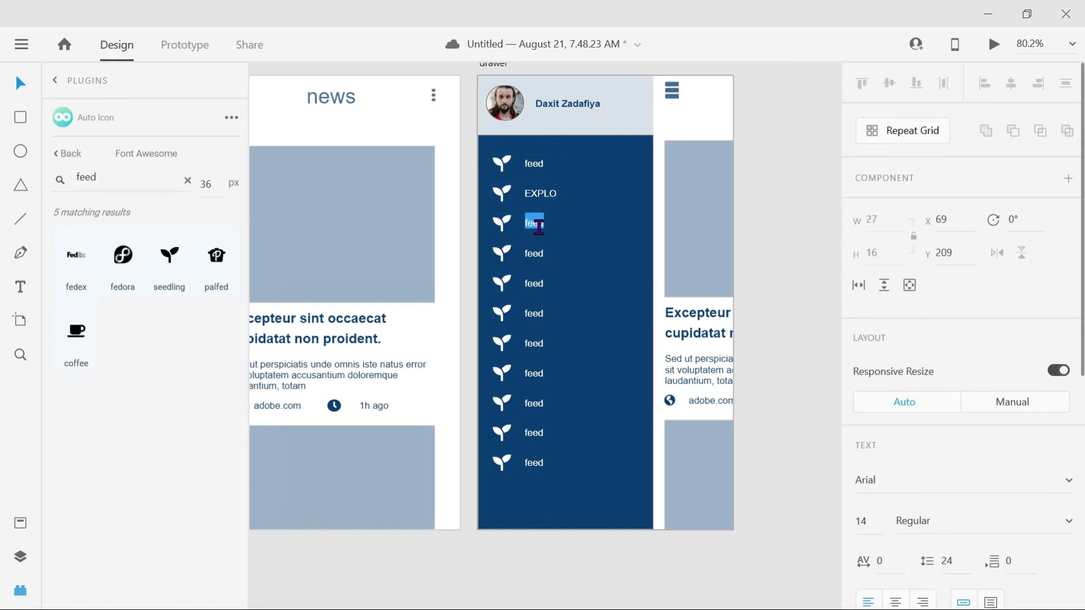
{"action": "left_click", "coordinate": [536, 253]}
{"action": "double_click", "coordinate": [537, 254]}
{"action": "type", "text": "NOTIFICATION"}
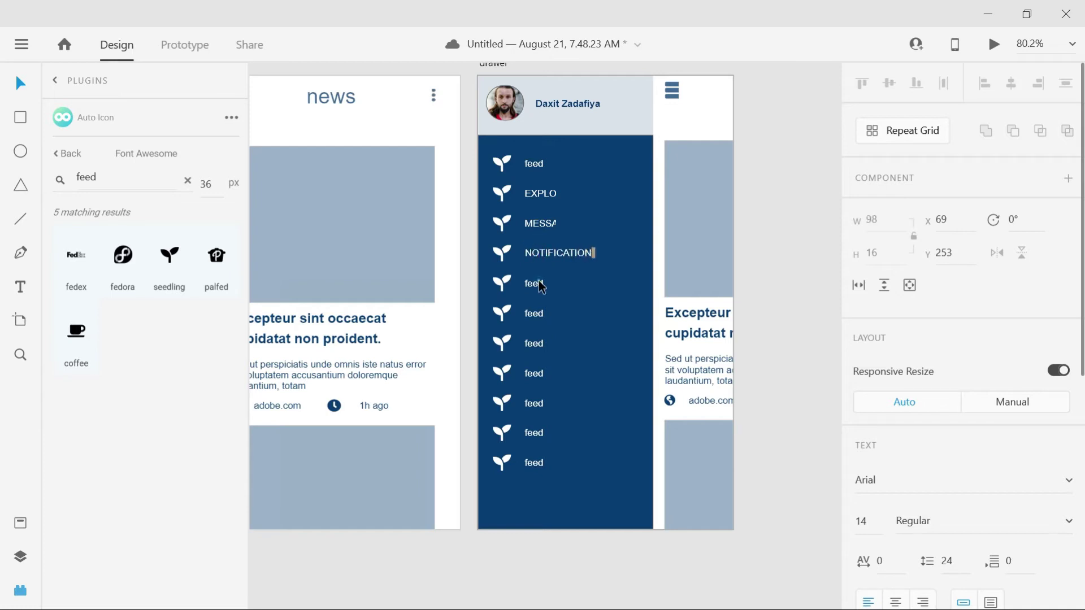
Change the fifth, sixth and seventh menu labels to PHOTOS, VIDEOS and PLACES
{"action": "left_click", "coordinate": [540, 286]}
{"action": "double_click", "coordinate": [536, 280]}
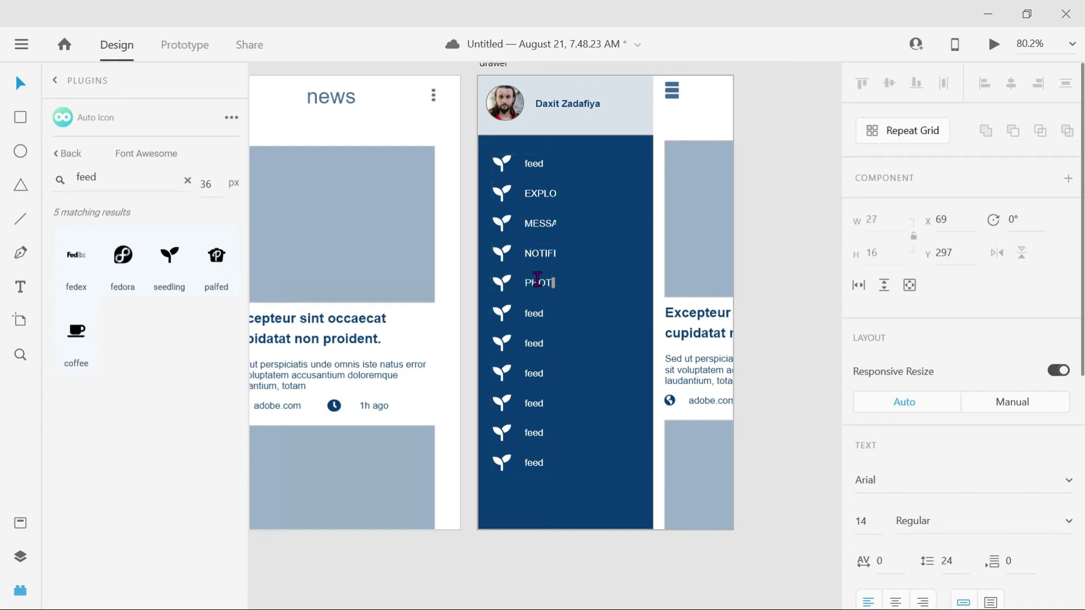
{"action": "left_click", "coordinate": [531, 314]}
{"action": "double_click", "coordinate": [536, 314]}
{"action": "left_click", "coordinate": [536, 345]}
{"action": "double_click", "coordinate": [535, 342]}
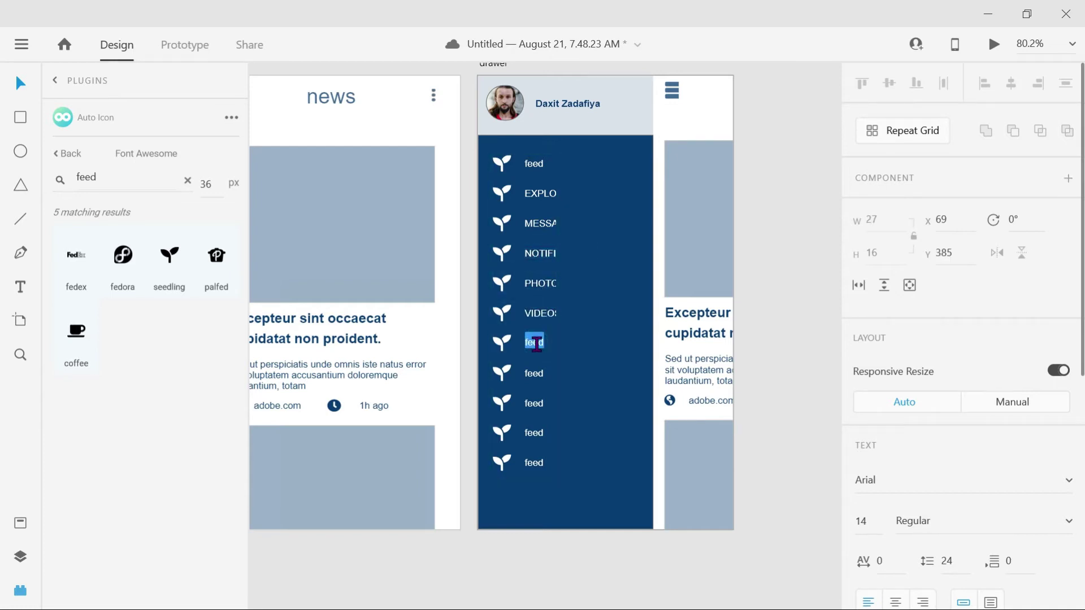
Change the eighth and ninth menu labels to SETTINGS and SEARCH
{"action": "left_click", "coordinate": [536, 376]}
{"action": "double_click", "coordinate": [537, 376]}
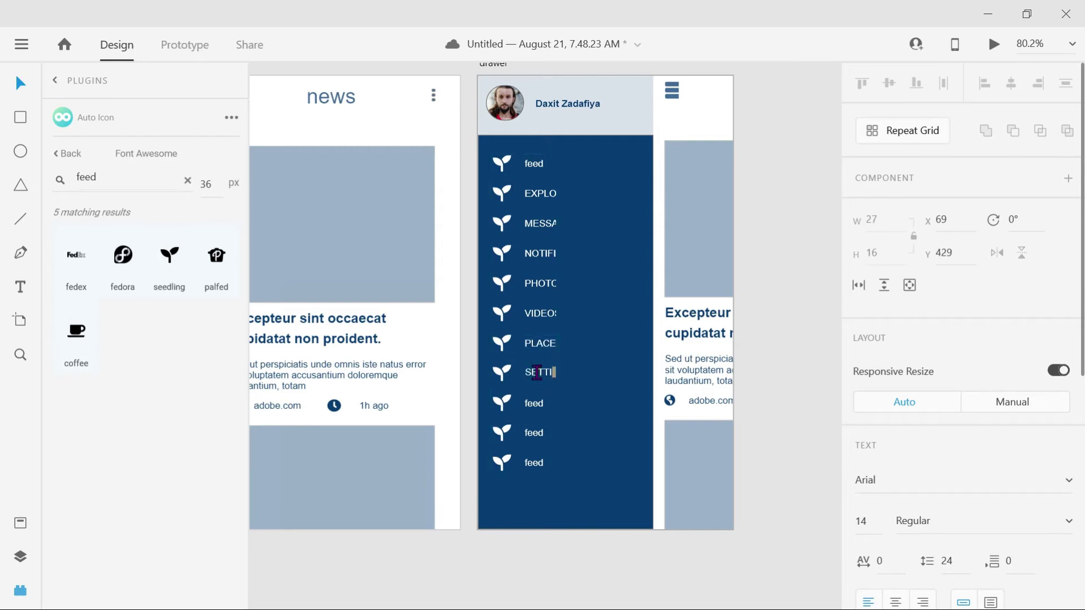
{"action": "left_click", "coordinate": [536, 406]}
{"action": "double_click", "coordinate": [535, 404]}
{"action": "type", "text": "SEARCH"}
Replace the seedling list with the Wireframer drawer template's menu of icons and bold labels from FEED to SEARCH
{"action": "left_click", "coordinate": [548, 467]}
{"action": "left_click", "coordinate": [596, 406]}
{"action": "left_click", "coordinate": [540, 434]}
{"action": "left_click_drag", "start_coordinate": [556, 289], "coordinate": [646, 288]}
{"action": "left_click_drag", "start_coordinate": [594, 248], "coordinate": [623, 248]}
{"action": "scroll", "coordinate": [636, 273], "scroll_direction": "right", "scroll_amount": 1}
{"action": "left_click_drag", "start_coordinate": [628, 290], "coordinate": [571, 288]}
{"action": "left_click", "coordinate": [469, 194]}
{"action": "double_click", "coordinate": [492, 191]}
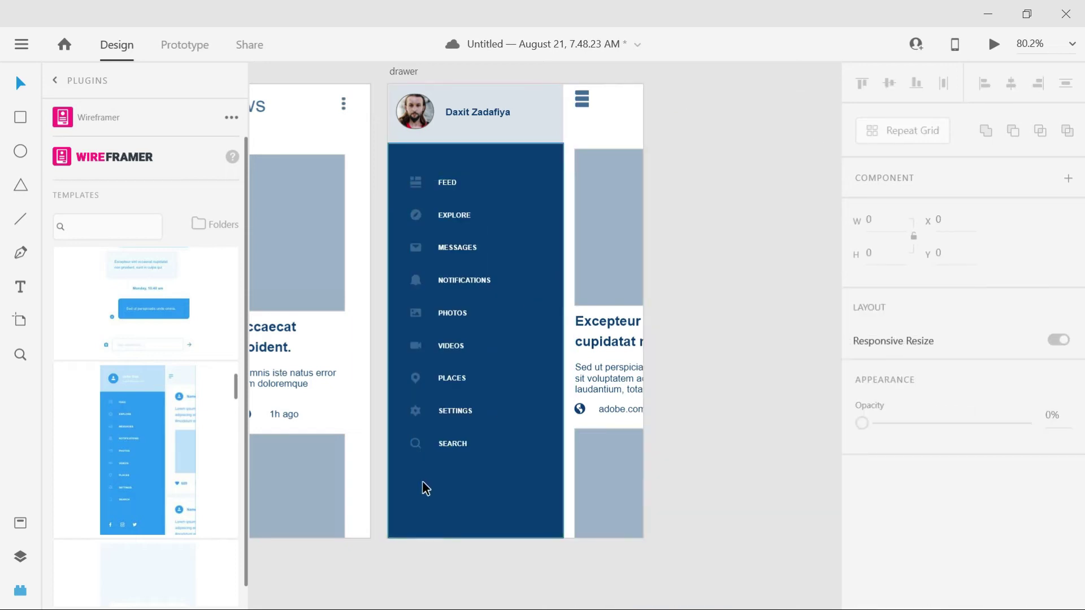
Draw a placeholder shape about 42 by 39 below the SEARCH item at about X 42, Y 597
{"action": "left_click", "coordinate": [20, 117]}
{"action": "left_click", "coordinate": [21, 558]}
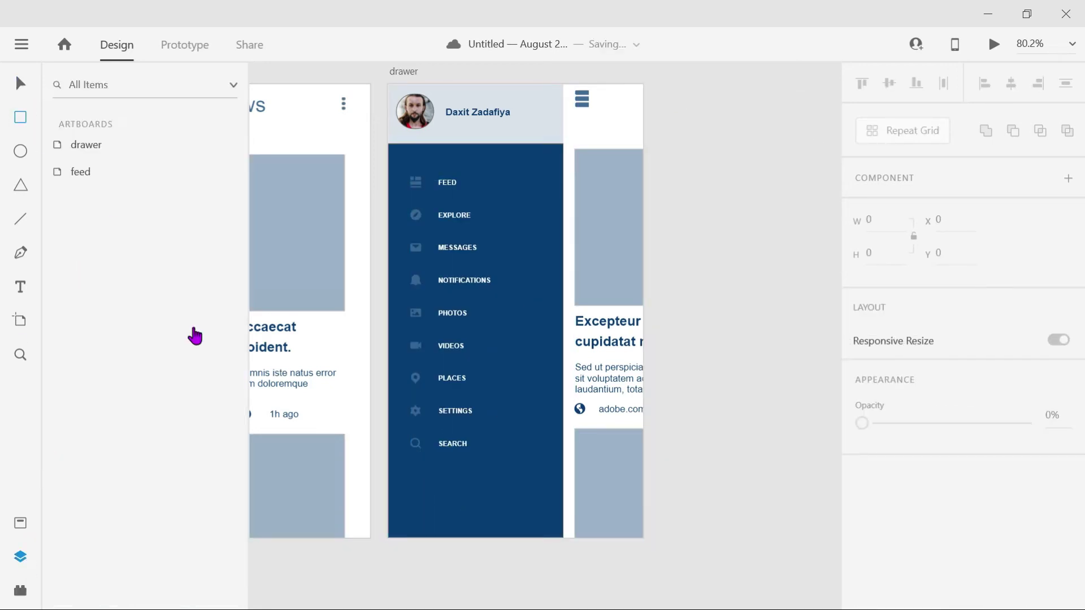
{"action": "left_click_drag", "start_coordinate": [417, 491], "coordinate": [445, 517]}
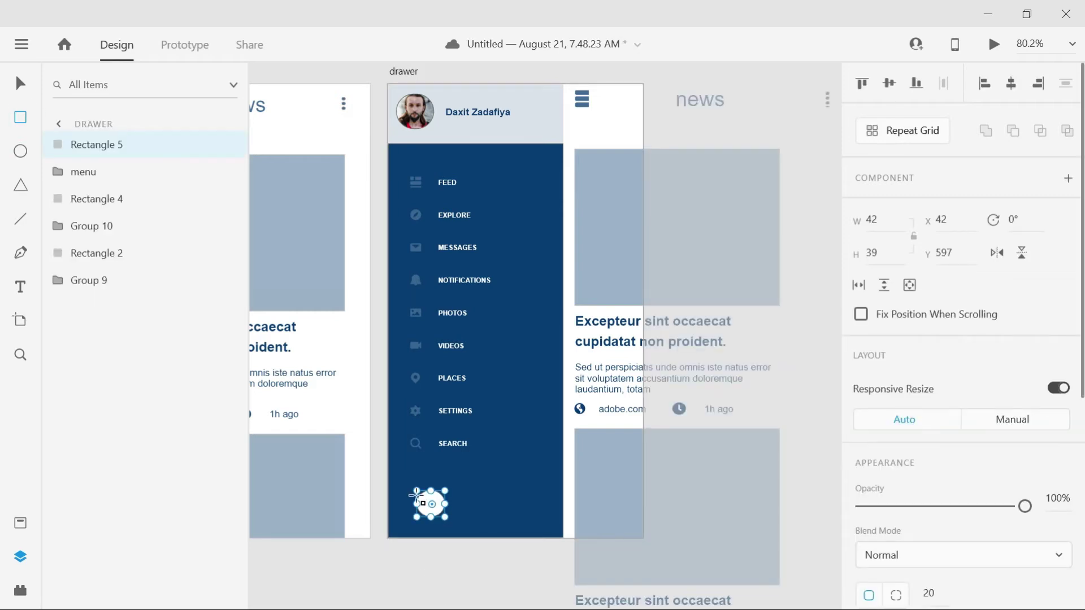
Search the Auto Icon plugin's Font Awesome set for "insta"
{"action": "left_click", "coordinate": [19, 593]}
{"action": "left_click", "coordinate": [56, 81]}
{"action": "left_click", "coordinate": [107, 248]}
{"action": "double_click", "coordinate": [121, 182]}
{"action": "type", "text": "insta"}
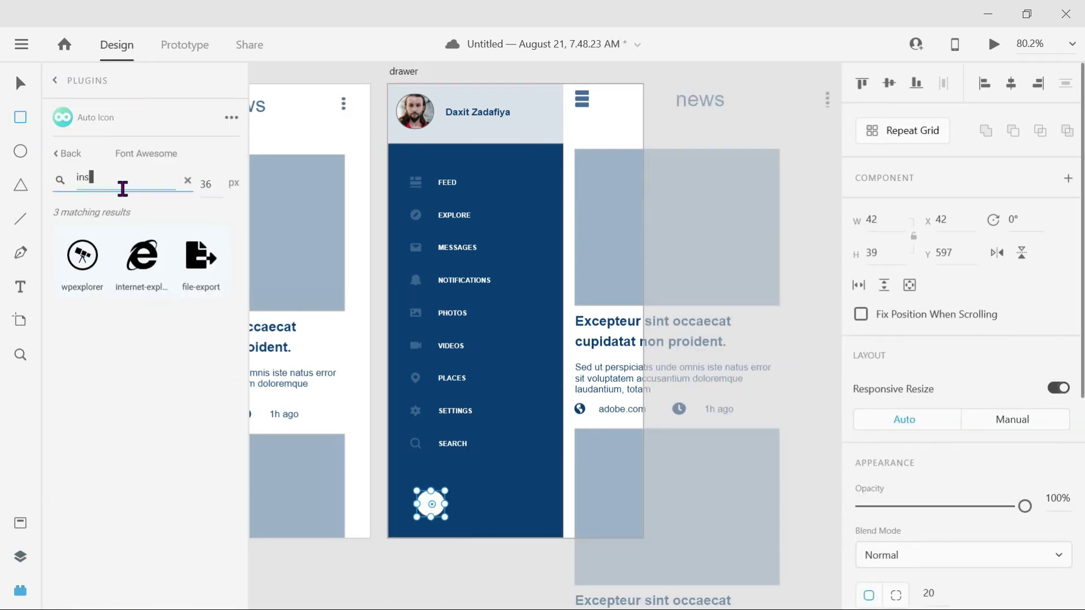
Try placing the square Instagram icon, about 26 by 26, near the panel's bottom left, and undo the placement
{"action": "left_click", "coordinate": [77, 256]}
{"action": "left_click_drag", "start_coordinate": [427, 498], "coordinate": [418, 528]}
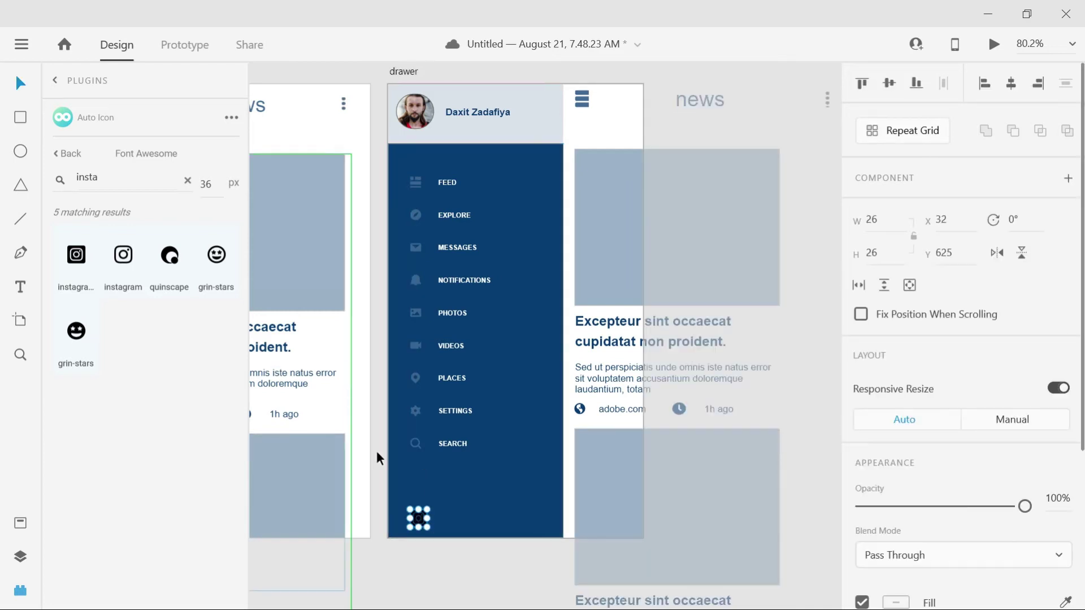
{"action": "left_click", "coordinate": [444, 520]}
{"action": "left_click", "coordinate": [447, 526]}
{"action": "left_click_drag", "start_coordinate": [448, 527], "coordinate": [446, 524]}
{"action": "key", "text": "Delete"}
{"action": "left_click", "coordinate": [21, 161]}
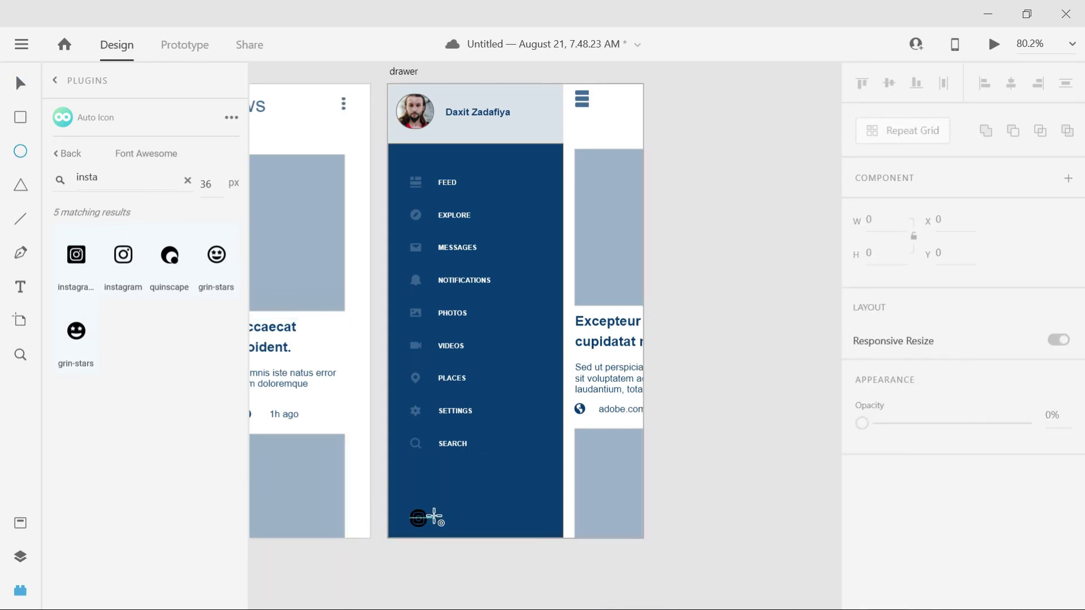
{"action": "key", "text": "ctrl+z"}
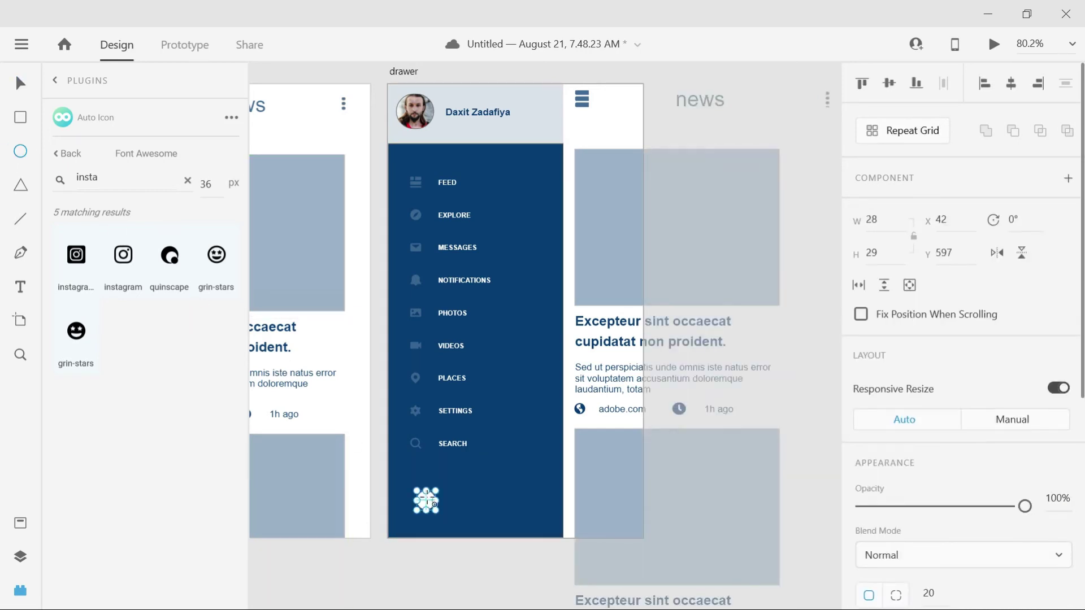
Lay out circle placeholders in a row near the drawer panel's bottom and place the Instagram icon on the second
{"action": "left_click_drag", "start_coordinate": [427, 501], "coordinate": [461, 518]}
{"action": "left_click", "coordinate": [483, 496]}
{"action": "left_click", "coordinate": [419, 525]}
{"action": "left_click_drag", "start_coordinate": [84, 263], "coordinate": [439, 530]}
{"action": "key", "text": "Delete"}
{"action": "left_click", "coordinate": [419, 523]}
{"action": "key", "text": "ctrl+z"}
Search the Auto Icon plugin for "fac" and place the Facebook f icon on the first circle placeholder
{"action": "double_click", "coordinate": [90, 178]}
{"action": "type", "text": "fac"}
{"action": "left_click_drag", "start_coordinate": [77, 257], "coordinate": [419, 525]}
{"action": "left_click", "coordinate": [468, 524]}
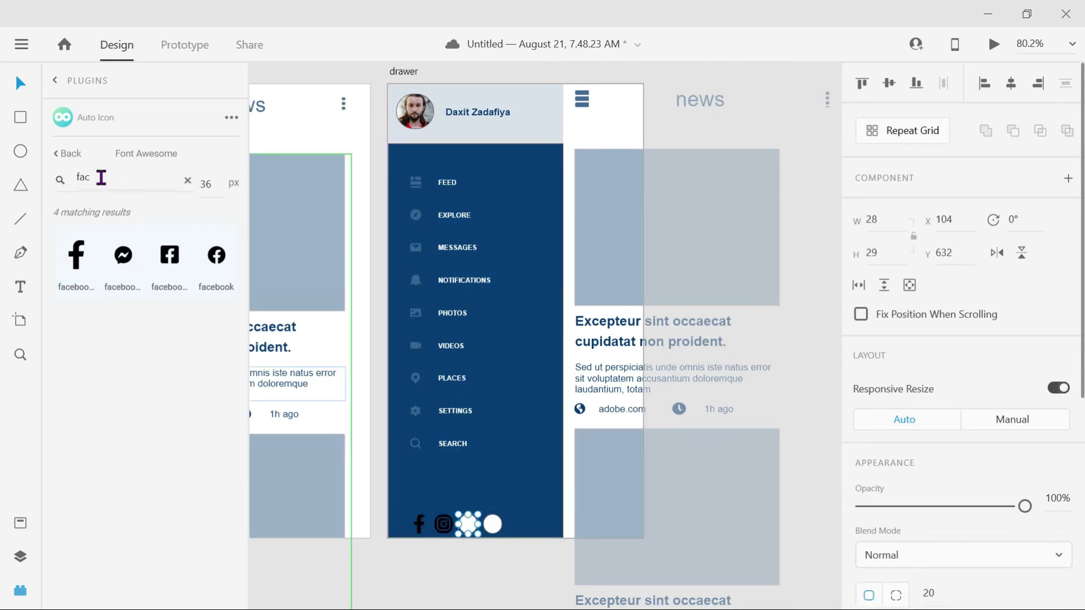
Find the Twitter and WhatsApp icons with "tw" and "wha" and place them on the third and fourth circle placeholders
{"action": "double_click", "coordinate": [101, 178]}
{"action": "type", "text": "tw"}
{"action": "left_click_drag", "start_coordinate": [170, 254], "coordinate": [467, 523]}
{"action": "double_click", "coordinate": [99, 179]}
{"action": "type", "text": "wha"}
{"action": "left_click_drag", "start_coordinate": [84, 253], "coordinate": [494, 524]}
Change the fill of the Facebook and Instagram icons on the drawer panel to white
{"action": "left_click", "coordinate": [421, 480]}
{"action": "left_click", "coordinate": [418, 530]}
{"action": "left_click", "coordinate": [20, 522]}
{"action": "scroll", "coordinate": [960, 367], "scroll_direction": "down", "scroll_amount": 4}
{"action": "left_click", "coordinate": [895, 368]}
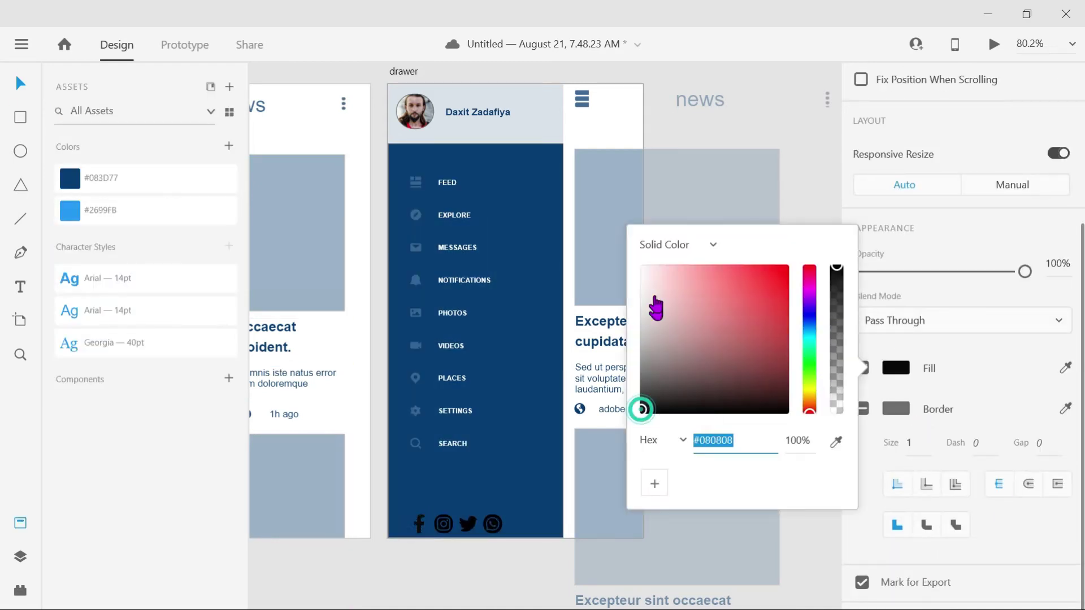
{"action": "left_click_drag", "start_coordinate": [655, 297], "coordinate": [628, 252]}
{"action": "left_click", "coordinate": [444, 524]}
{"action": "left_click", "coordinate": [445, 524]}
{"action": "left_click", "coordinate": [892, 377]}
{"action": "left_click_drag", "start_coordinate": [641, 417], "coordinate": [624, 248]}
Change the fill of the Twitter and WhatsApp icons on the drawer panel to white
{"action": "left_click", "coordinate": [469, 524]}
{"action": "left_click", "coordinate": [896, 376]}
{"action": "left_click_drag", "start_coordinate": [647, 301], "coordinate": [630, 265]}
{"action": "left_click", "coordinate": [493, 529]}
{"action": "left_click", "coordinate": [493, 528]}
{"action": "left_click", "coordinate": [895, 377]}
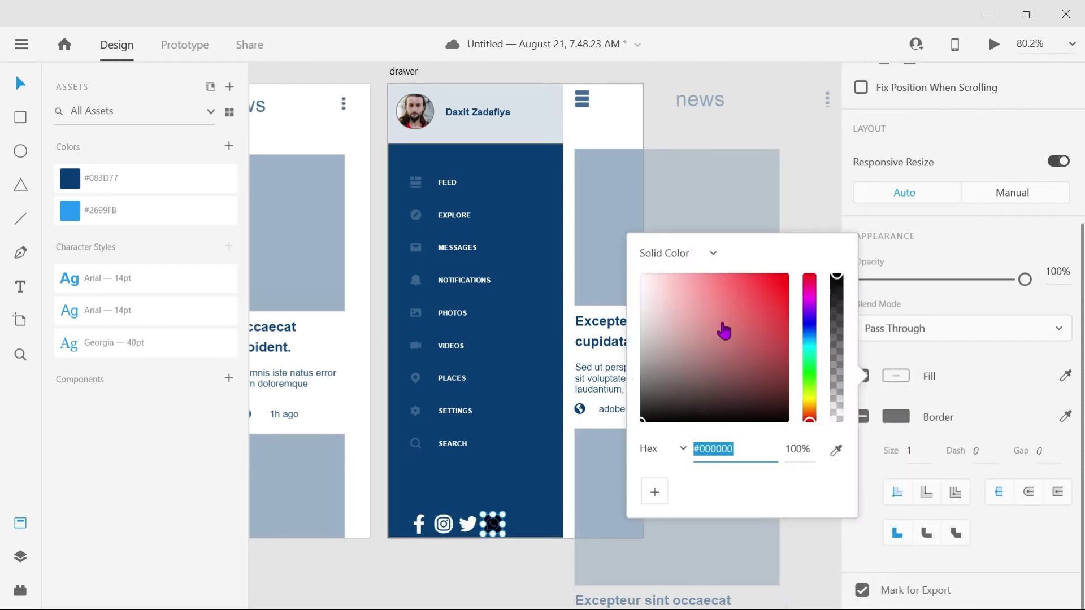
{"action": "left_click", "coordinate": [482, 567]}
Group the four social icons and move the group to about X 24, Y 615
{"action": "left_click", "coordinate": [418, 526]}
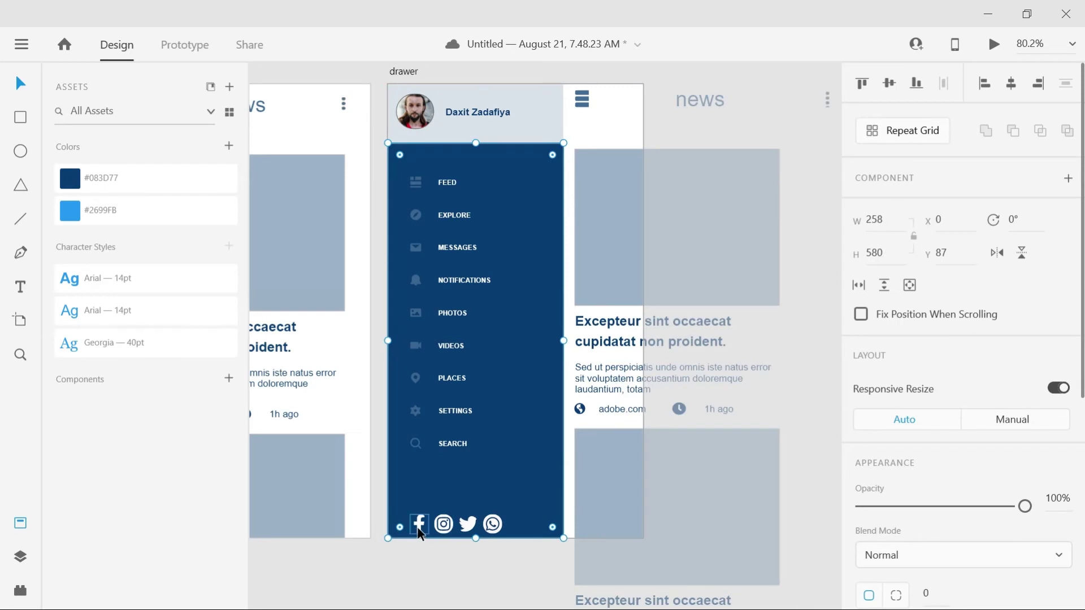
{"action": "left_click", "coordinate": [418, 530]}
{"action": "left_click", "coordinate": [444, 526], "text": "shift"}
{"action": "left_click", "coordinate": [469, 527], "text": "shift"}
{"action": "left_click", "coordinate": [493, 528], "text": "shift"}
{"action": "left_click", "coordinate": [457, 510]}
{"action": "left_click", "coordinate": [456, 509]}
{"action": "left_click_drag", "start_coordinate": [456, 509], "coordinate": [451, 516]}
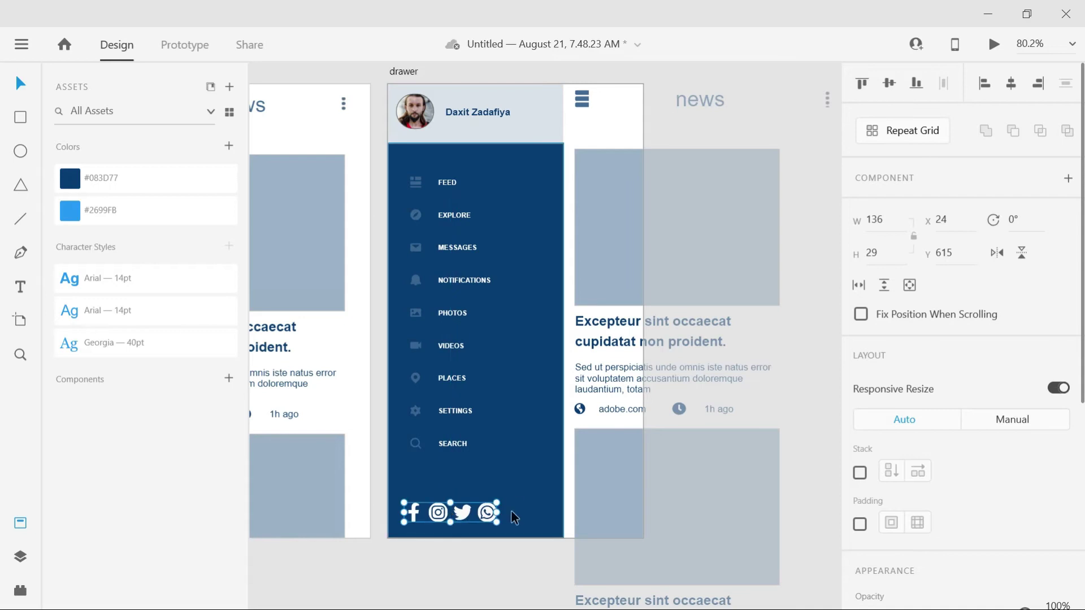
Enlarge the social icon group slightly while keeping it near the drawer panel's bottom
{"action": "left_click", "coordinate": [516, 456]}
{"action": "scroll", "coordinate": [516, 455], "scroll_direction": "up", "scroll_amount": 2}
{"action": "left_click_drag", "start_coordinate": [540, 512], "coordinate": [470, 511]}
{"action": "scroll", "coordinate": [515, 456], "scroll_direction": "down", "scroll_amount": 2}
{"action": "left_click", "coordinate": [529, 505]}
{"action": "left_click", "coordinate": [418, 561]}
{"action": "scroll", "coordinate": [418, 562], "scroll_direction": "right", "scroll_amount": 1}
{"action": "scroll", "coordinate": [418, 561], "scroll_direction": "up", "scroll_amount": 2}
{"action": "scroll", "coordinate": [418, 561], "scroll_direction": "left", "scroll_amount": 2}
{"action": "left_click", "coordinate": [662, 191]}
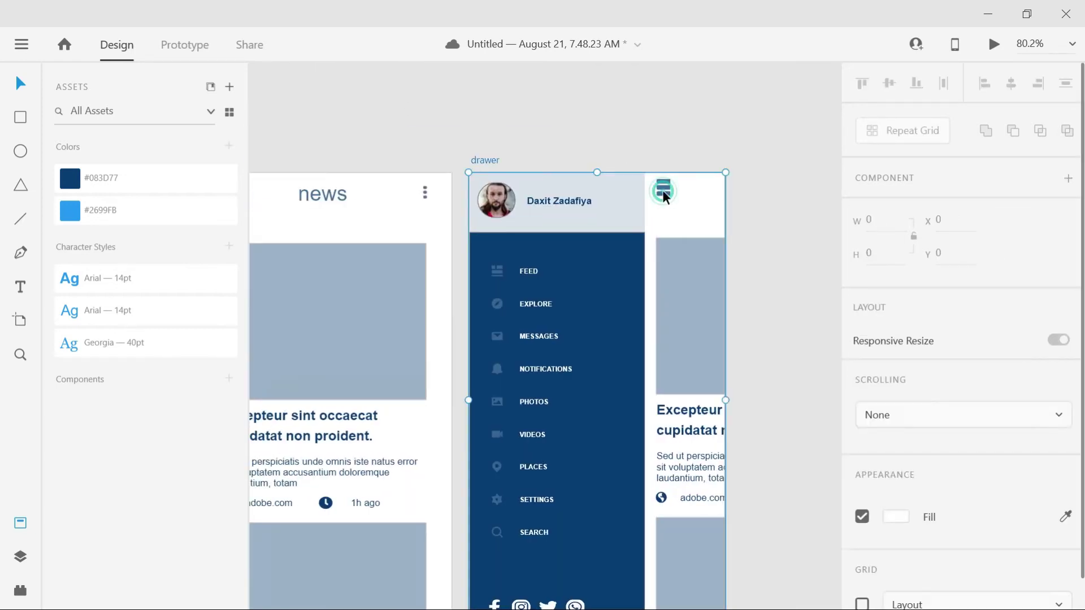
{"action": "scroll", "coordinate": [662, 191], "scroll_direction": "left", "scroll_amount": 4}
{"action": "left_click", "coordinate": [507, 193]}
{"action": "left_click", "coordinate": [514, 193]}
{"action": "double_click", "coordinate": [514, 192]}
{"action": "scroll", "coordinate": [954, 399], "scroll_direction": "down", "scroll_amount": 2}
{"action": "scroll", "coordinate": [955, 398], "scroll_direction": "up", "scroll_amount": 2}
{"action": "left_click", "coordinate": [728, 109]}
{"action": "scroll", "coordinate": [726, 111], "scroll_direction": "right", "scroll_amount": 5}
{"action": "scroll", "coordinate": [726, 111], "scroll_direction": "down", "scroll_amount": 2}
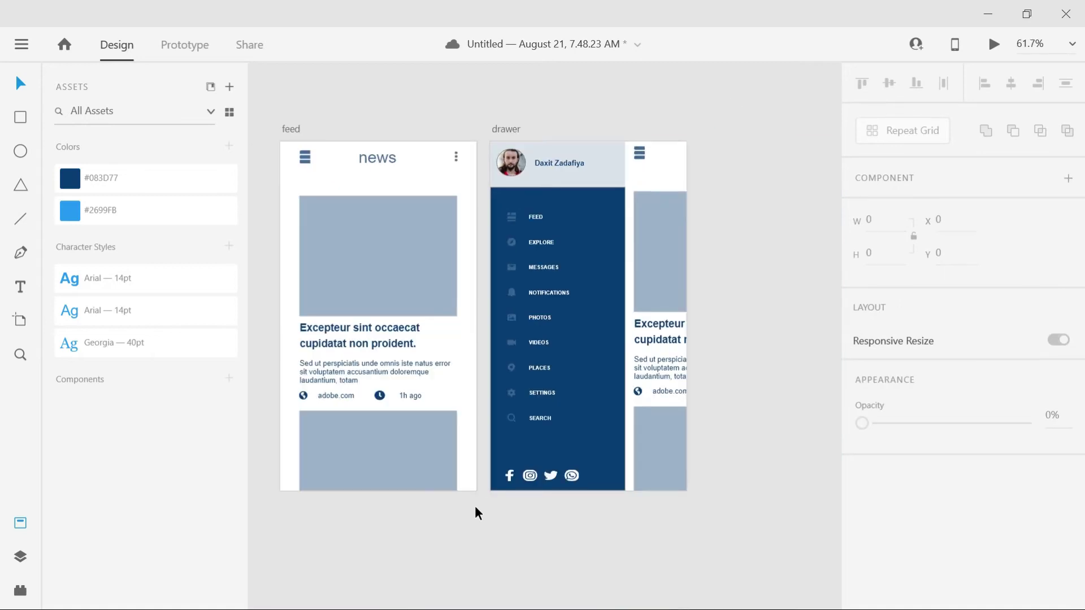
Duplicate the feed artboard and place the copy to the left of the original
{"action": "scroll", "coordinate": [474, 506], "scroll_direction": "left", "scroll_amount": 2}
{"action": "left_click", "coordinate": [408, 130]}
{"action": "left_click_drag", "start_coordinate": [535, 144], "coordinate": [325, 143]}
{"action": "scroll", "coordinate": [327, 145], "scroll_direction": "left", "scroll_amount": 4}
{"action": "left_click", "coordinate": [331, 147]}
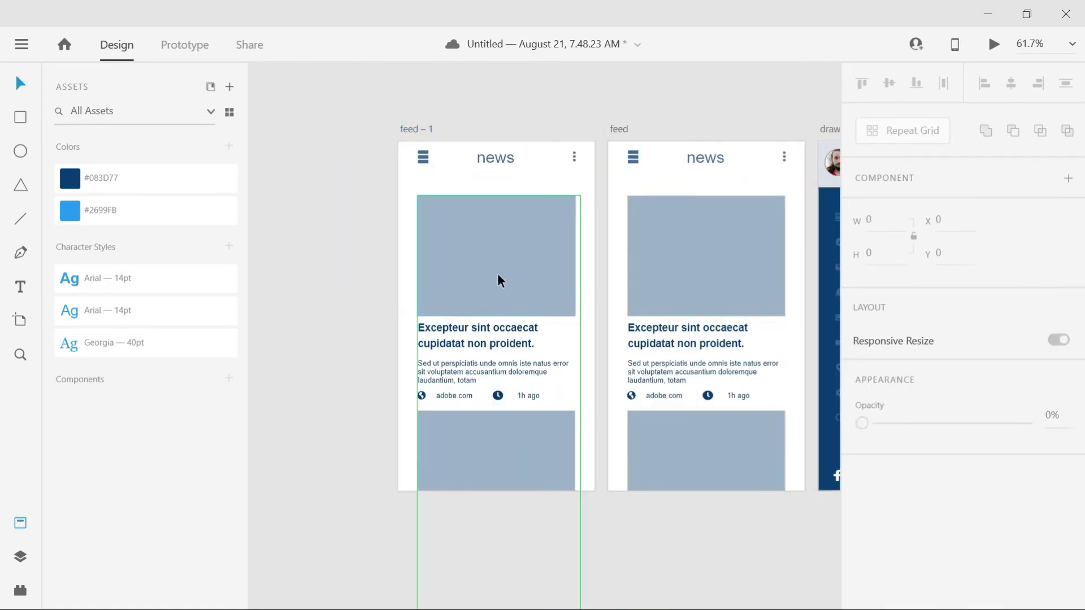
Try ungrouping the article repeat grid on the copied feed artboard, and undo it
{"action": "left_click", "coordinate": [498, 276]}
{"action": "left_click", "coordinate": [916, 133]}
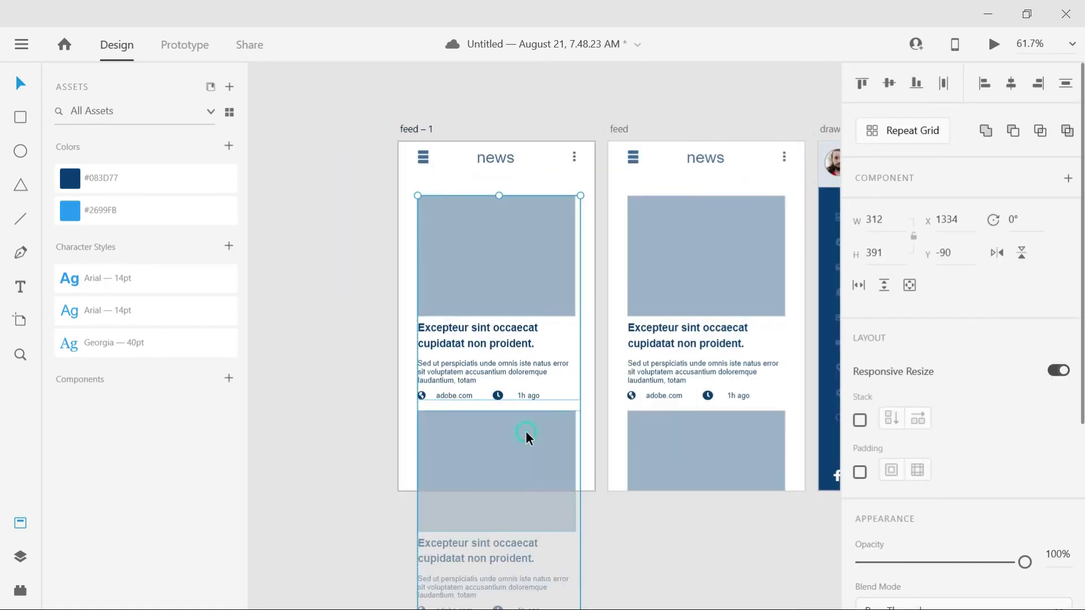
{"action": "key", "text": "ctrl+z"}
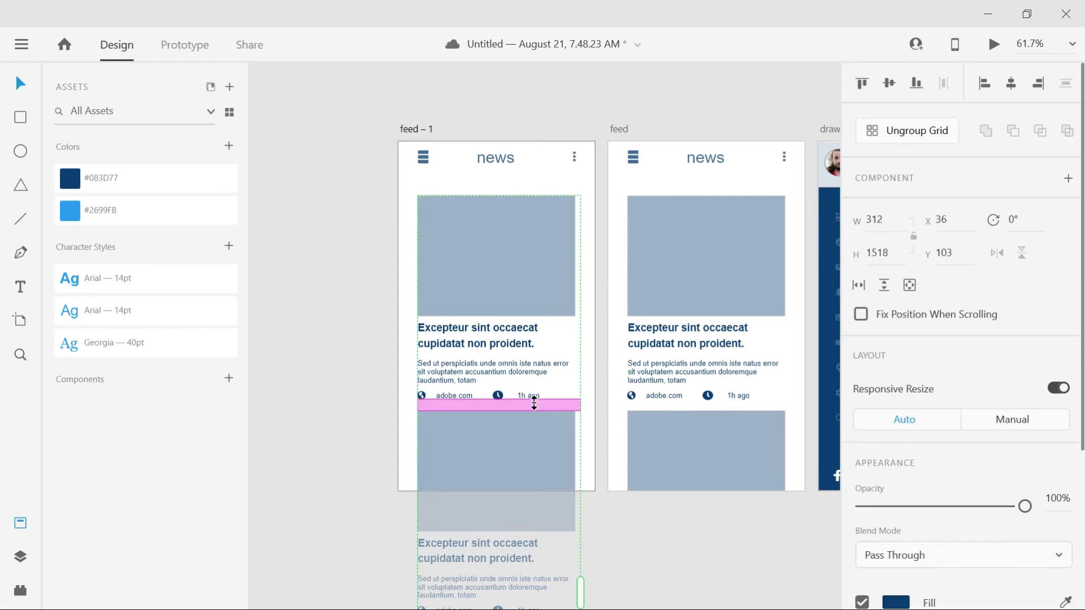
Shrink the copied artboard's repeat grid to a single article and ungroup it into separate elements
{"action": "scroll", "coordinate": [529, 437], "scroll_direction": "down", "scroll_amount": 10}
{"action": "scroll", "coordinate": [508, 452], "scroll_direction": "up", "scroll_amount": 2}
{"action": "left_click_drag", "start_coordinate": [499, 355], "coordinate": [521, 113]}
{"action": "scroll", "coordinate": [522, 112], "scroll_direction": "up", "scroll_amount": 4}
{"action": "scroll", "coordinate": [525, 117], "scroll_direction": "up", "scroll_amount": 3}
{"action": "left_click_drag", "start_coordinate": [499, 551], "coordinate": [499, 211]}
{"action": "scroll", "coordinate": [514, 220], "scroll_direction": "up", "scroll_amount": 2}
{"action": "key", "text": "ctrl+shift+g"}
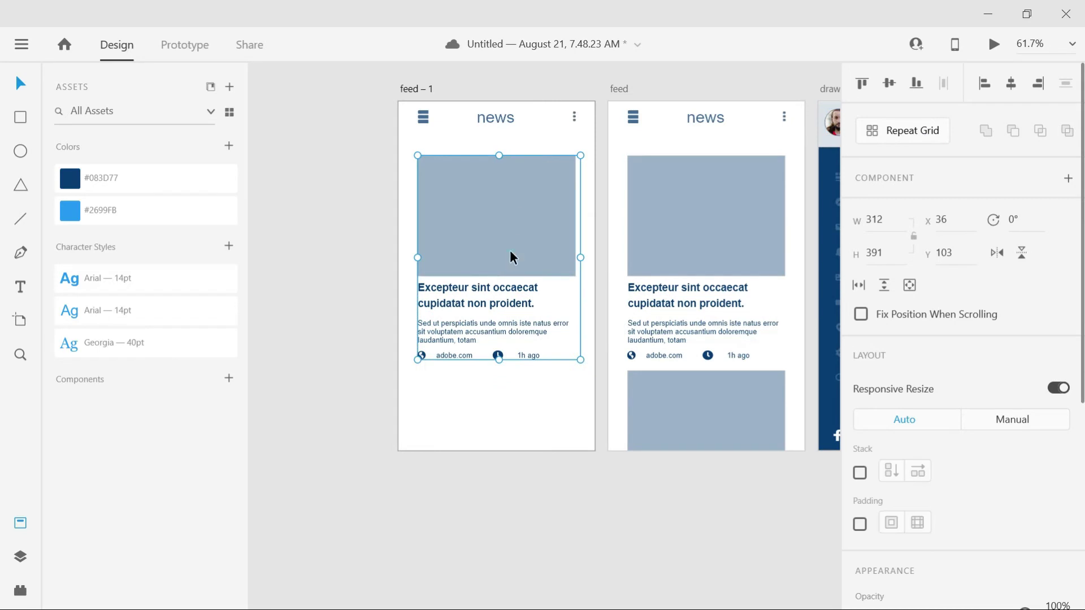
{"action": "key", "text": "ctrl+shift+g"}
{"action": "left_click_drag", "start_coordinate": [413, 138], "coordinate": [564, 403]}
{"action": "left_click", "coordinate": [540, 406]}
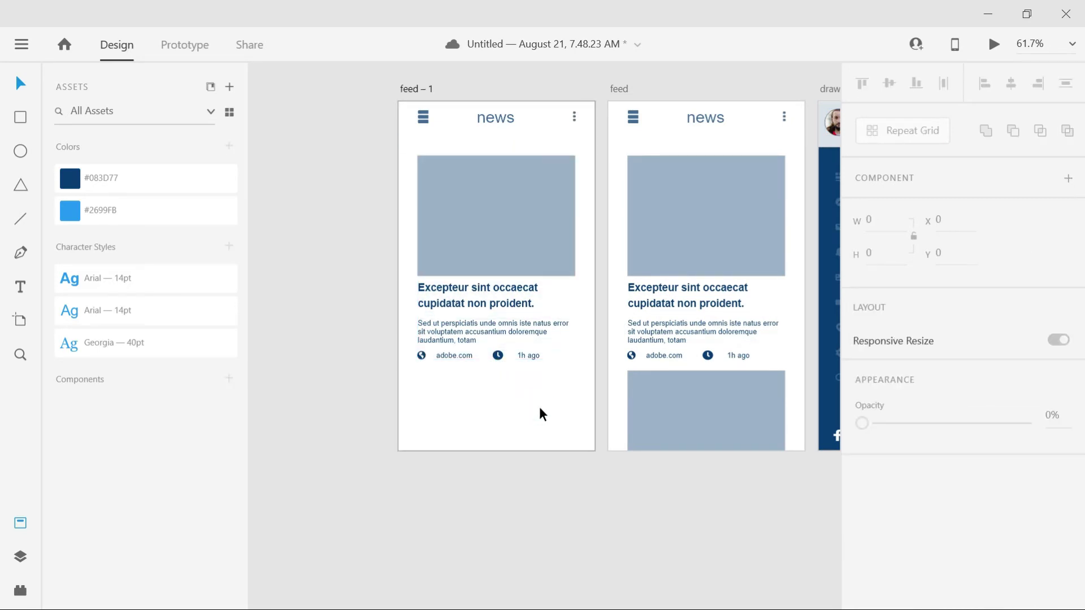
Stretch the copied artboard's image placeholder to 375 by 612, filling the area below the news header
{"action": "left_click", "coordinate": [503, 242]}
{"action": "left_click_drag", "start_coordinate": [496, 155], "coordinate": [494, 133]}
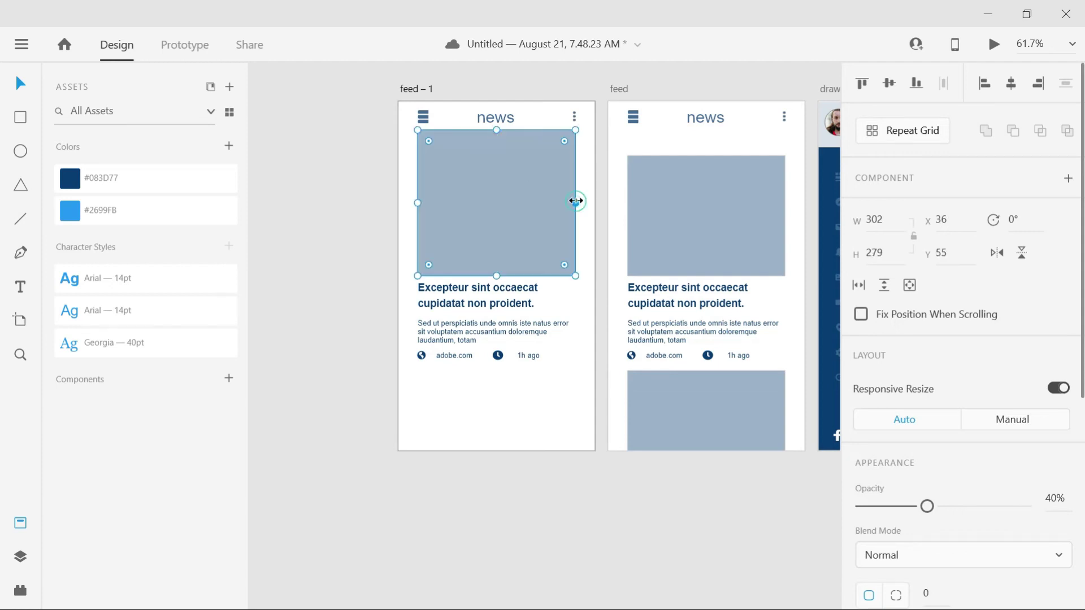
{"action": "left_click_drag", "start_coordinate": [575, 201], "coordinate": [595, 201]}
{"action": "left_click_drag", "start_coordinate": [418, 202], "coordinate": [393, 203]}
{"action": "left_click_drag", "start_coordinate": [497, 276], "coordinate": [496, 451]}
Move the headline to about X 32, Y 93, set its font size to 29 and resize its box to about 314 by 95
{"action": "left_click_drag", "start_coordinate": [545, 300], "coordinate": [543, 138]}
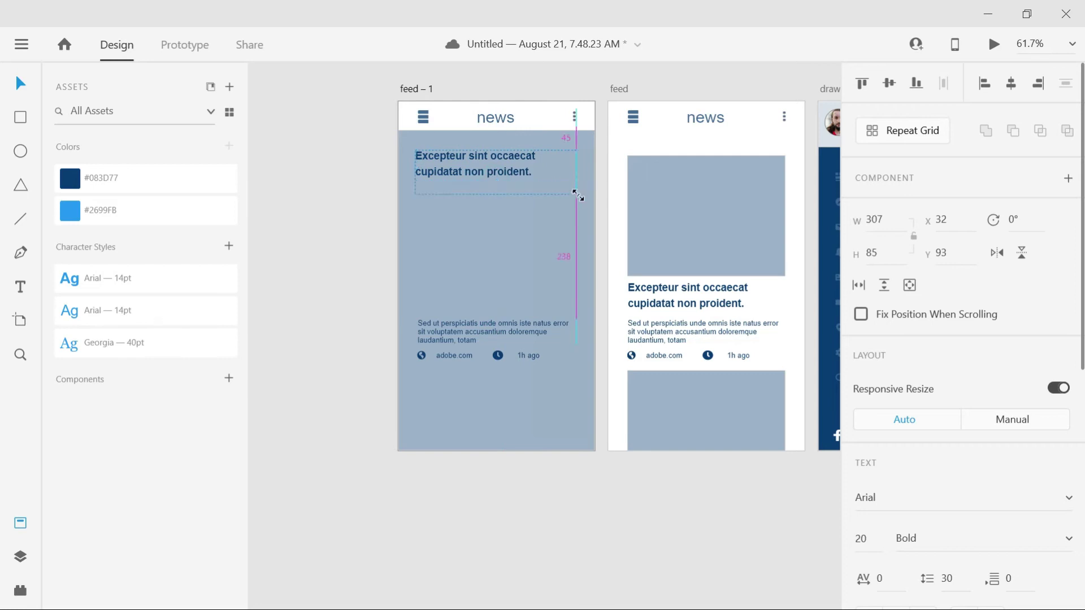
{"action": "left_click_drag", "start_coordinate": [577, 195], "coordinate": [581, 181]}
{"action": "double_click", "coordinate": [523, 175]}
{"action": "scroll", "coordinate": [873, 452], "scroll_direction": "down", "scroll_amount": 2}
{"action": "left_click_drag", "start_coordinate": [868, 450], "coordinate": [869, 424]}
{"action": "left_click", "coordinate": [559, 175]}
{"action": "key", "text": "Escape"}
{"action": "left_click_drag", "start_coordinate": [497, 182], "coordinate": [497, 200]}
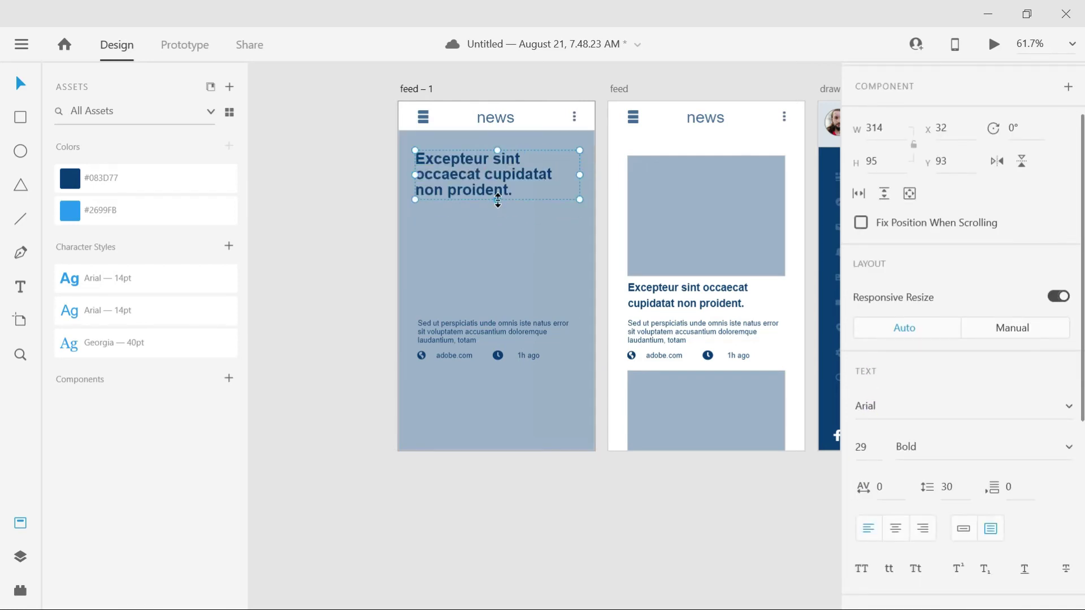
Set the headline's line spacing to 48 and character spacing to 78, and heighten its box to about 149
{"action": "scroll", "coordinate": [922, 395], "scroll_direction": "down", "scroll_amount": 4}
{"action": "double_click", "coordinate": [484, 169]}
{"action": "scroll", "coordinate": [949, 392], "scroll_direction": "down", "scroll_amount": 2}
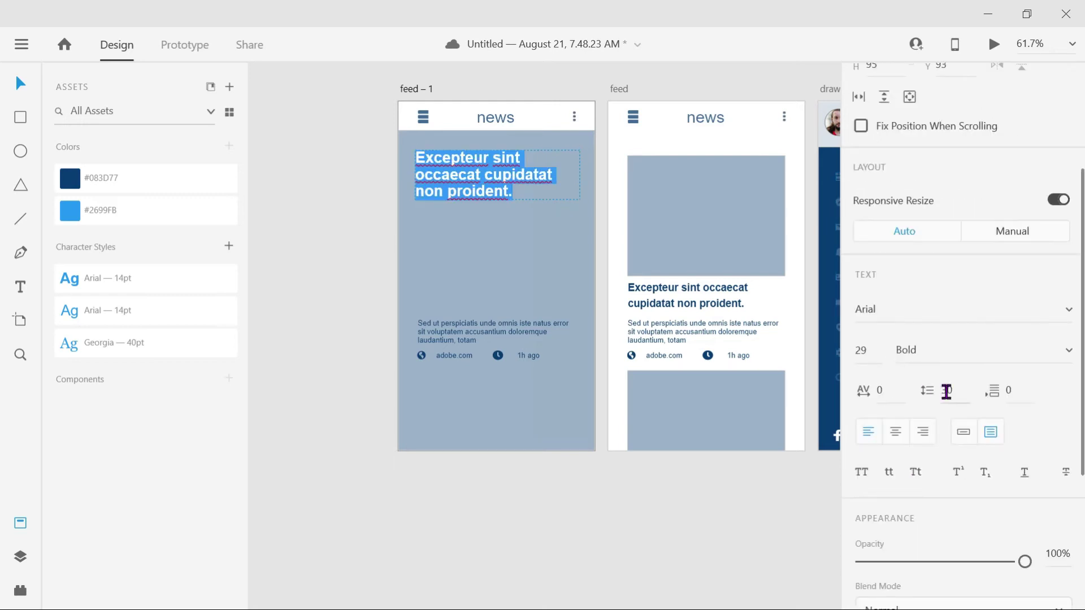
{"action": "left_click_drag", "start_coordinate": [953, 392], "coordinate": [948, 339]}
{"action": "left_click_drag", "start_coordinate": [886, 387], "coordinate": [512, 289]}
{"action": "key", "text": "Escape"}
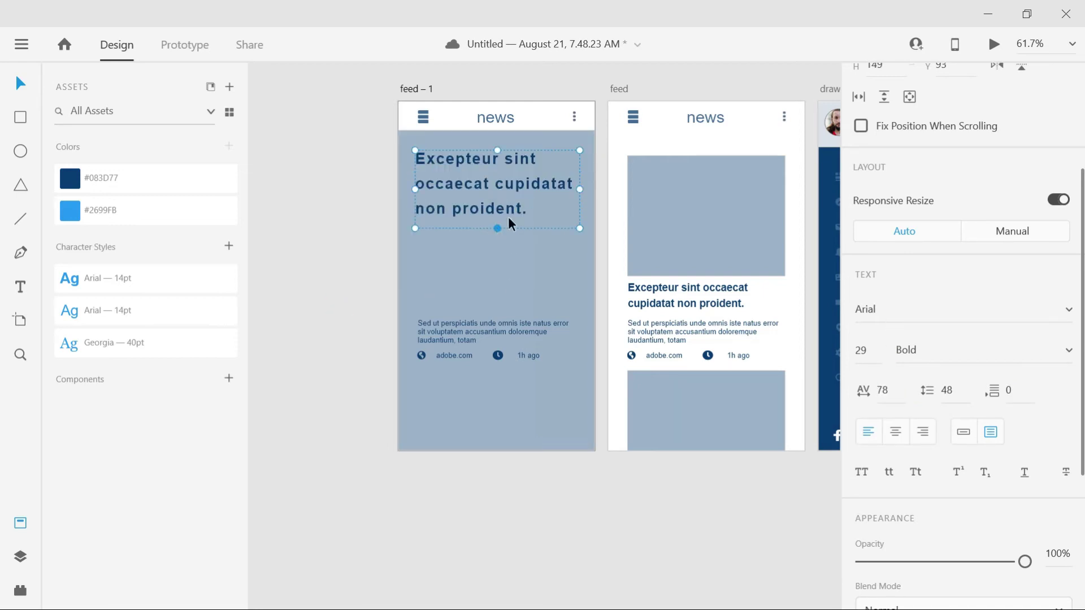
Set the headline's font size to 45 and character spacing to 25, and extend its box downward
{"action": "scroll", "coordinate": [975, 443], "scroll_direction": "down", "scroll_amount": 3}
{"action": "left_click_drag", "start_coordinate": [862, 248], "coordinate": [868, 212]}
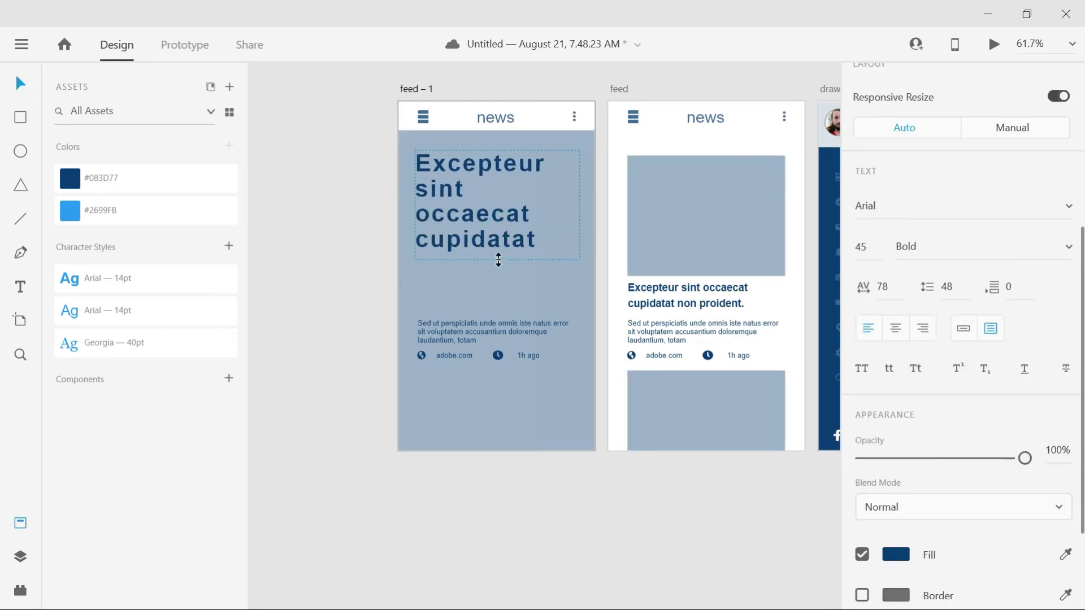
{"action": "scroll", "coordinate": [939, 387], "scroll_direction": "down", "scroll_amount": 2}
{"action": "double_click", "coordinate": [509, 206]}
{"action": "scroll", "coordinate": [887, 353], "scroll_direction": "up", "scroll_amount": 4}
{"action": "left_click_drag", "start_coordinate": [891, 419], "coordinate": [893, 384]}
{"action": "left_click", "coordinate": [317, 300]}
Stretch the headline box across the full artboard width and center its text
{"action": "left_click_drag", "start_coordinate": [580, 260], "coordinate": [595, 260]}
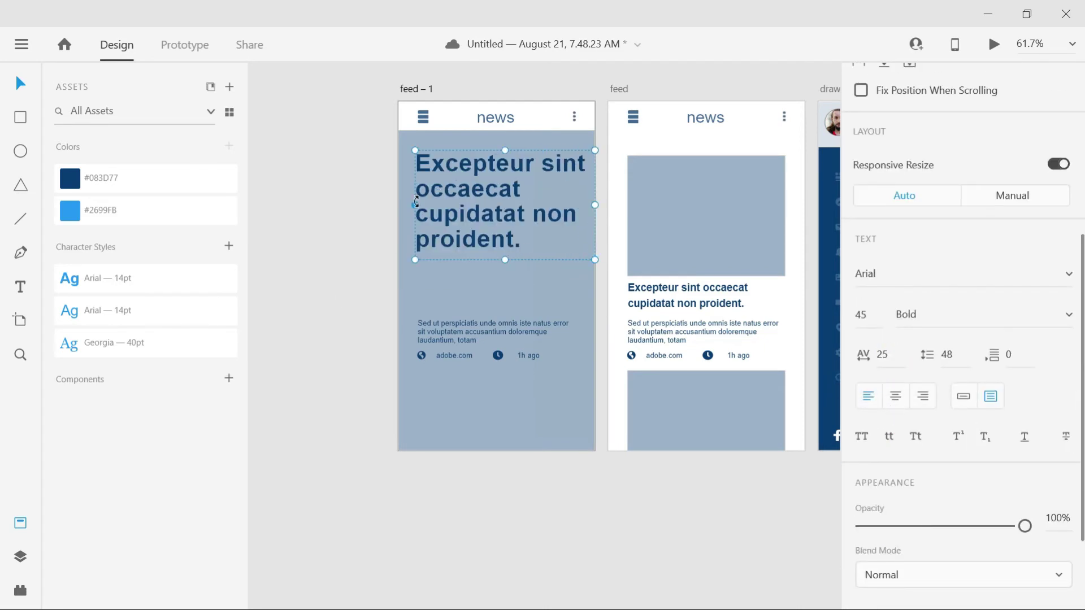
{"action": "left_click_drag", "start_coordinate": [416, 201], "coordinate": [399, 206]}
{"action": "left_click", "coordinate": [895, 395]}
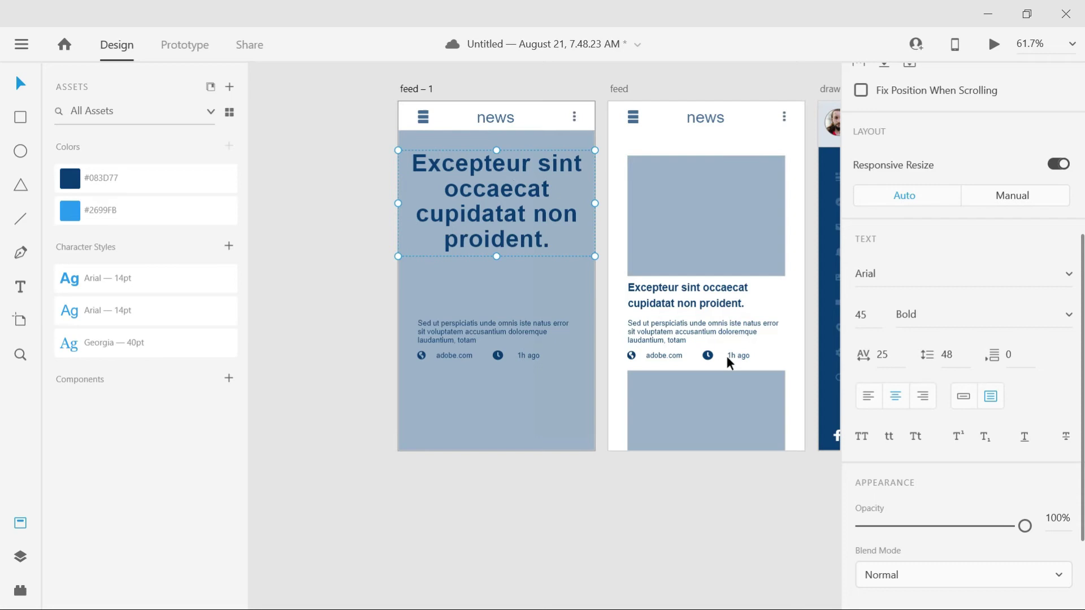
{"action": "left_click", "coordinate": [350, 286]}
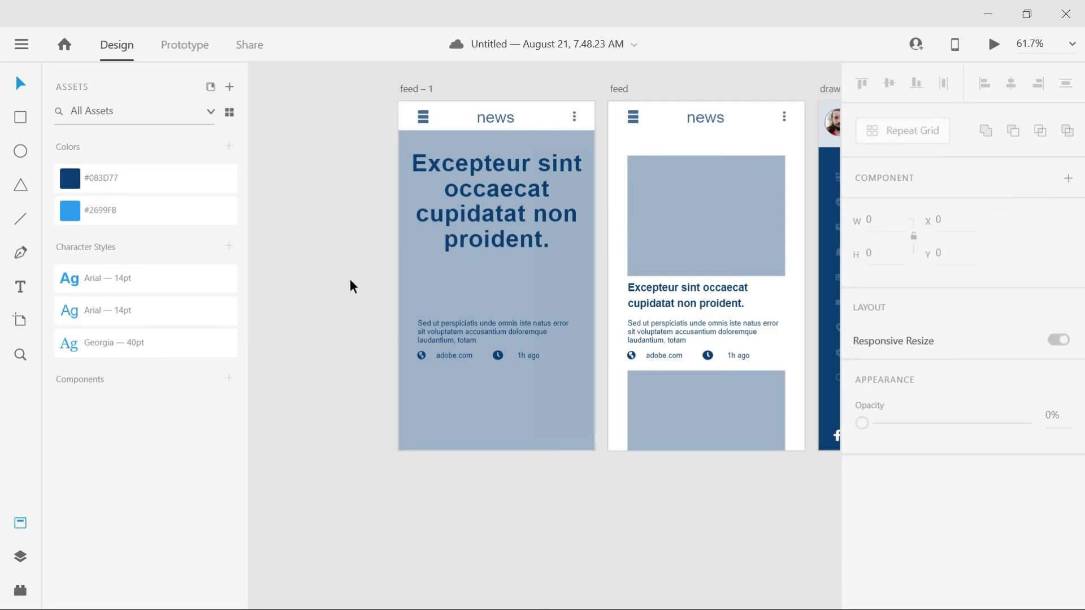
Left-align the headline and delete the word "proident" from it
{"action": "left_click", "coordinate": [537, 236]}
{"action": "left_click", "coordinate": [868, 192]}
{"action": "double_click", "coordinate": [479, 236]}
{"action": "double_click", "coordinate": [479, 235]}
{"action": "key", "text": "BackSpace"}
{"action": "key", "text": "Escape"}
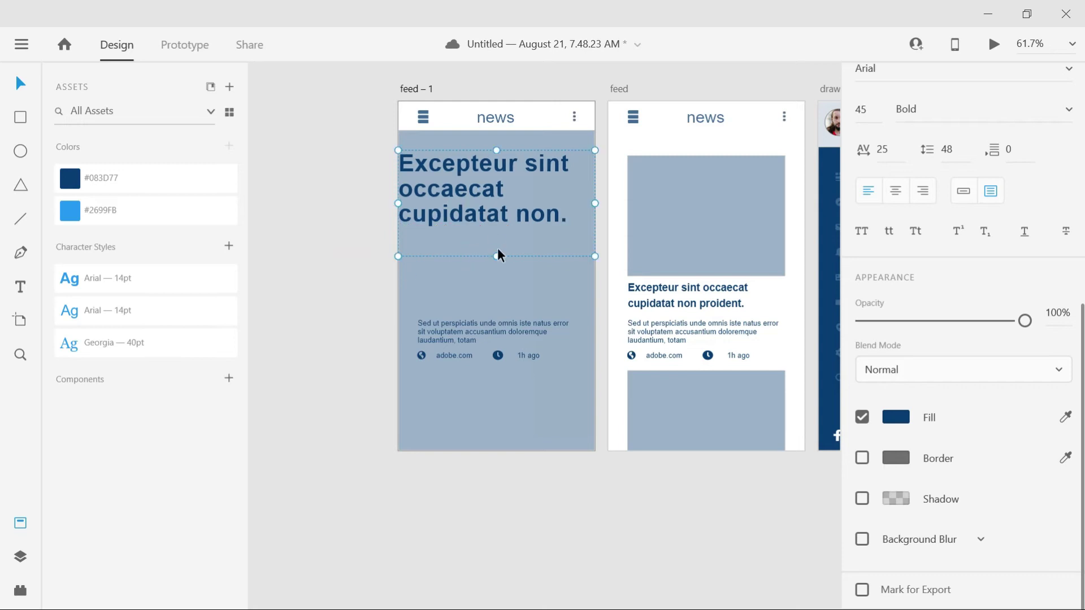
Move the body paragraph directly below the headline and narrow the headline box to about 310 wide at X 37
{"action": "left_click_drag", "start_coordinate": [453, 327], "coordinate": [461, 233]}
{"action": "left_click_drag", "start_coordinate": [398, 187], "coordinate": [418, 186]}
{"action": "mouse_move", "coordinate": [559, 185]}
{"action": "left_mouse_down"}
{"action": "mouse_move", "coordinate": [550, 186]}
{"action": "mouse_move", "coordinate": [580, 186]}
{"action": "left_mouse_up"}
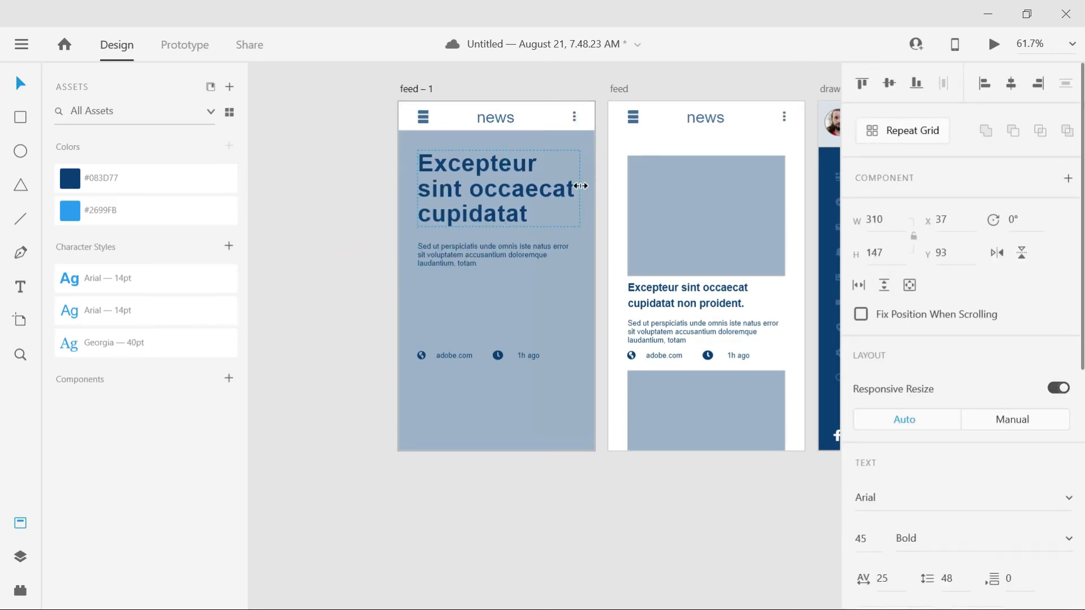
Move the source and time row to the artboard's bottom and extend the body text box to about 323 high
{"action": "left_click_drag", "start_coordinate": [462, 359], "coordinate": [462, 440]}
{"action": "left_click", "coordinate": [465, 253]}
{"action": "left_click_drag", "start_coordinate": [496, 338], "coordinate": [499, 407]}
Try deleting the body text and generating placeholder text with the Lorem Ipsum plugin, and undo the change
{"action": "double_click", "coordinate": [470, 262]}
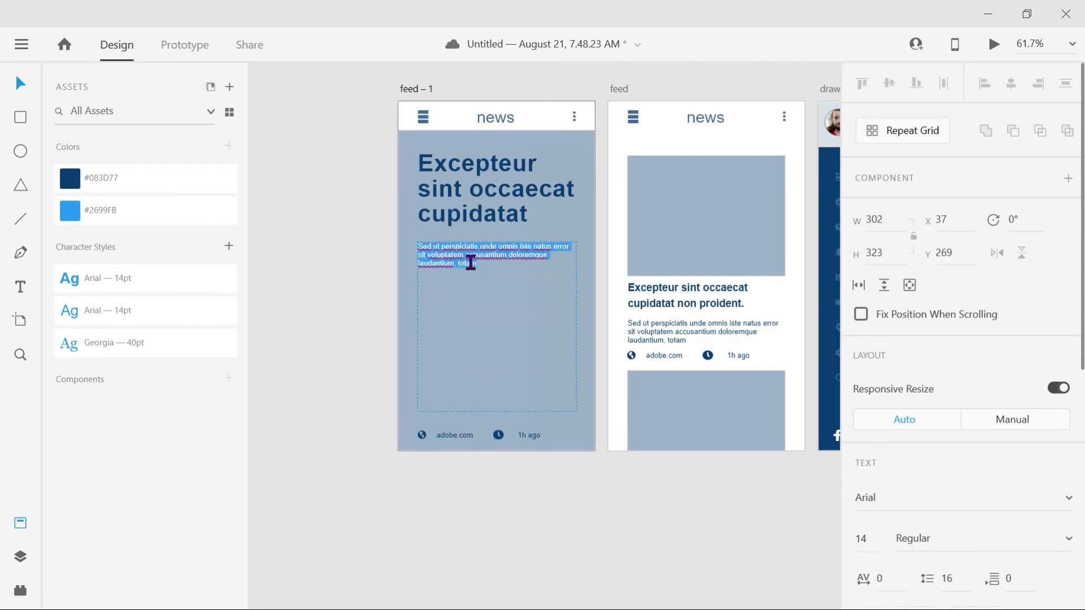
{"action": "key", "text": "Delete"}
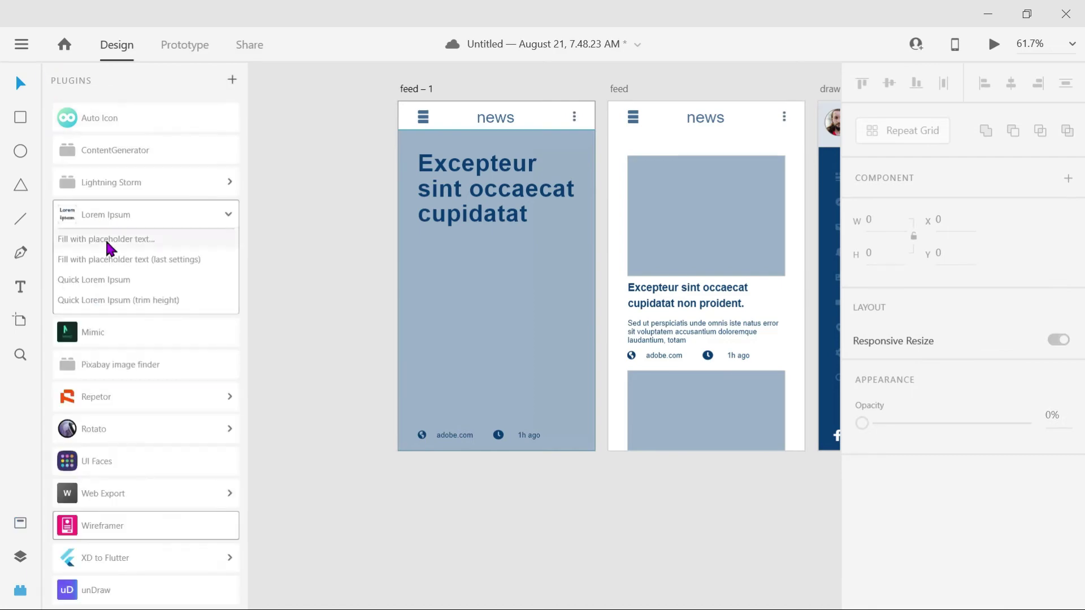
{"action": "left_click", "coordinate": [106, 239]}
{"action": "left_click", "coordinate": [625, 336]}
{"action": "left_click", "coordinate": [525, 322]}
{"action": "key", "text": "ctrl+z"}
Try filling the body text box with different Lorem Ipsum plugin settings, and undo the result
{"action": "double_click", "coordinate": [487, 266]}
{"action": "left_click", "coordinate": [487, 266]}
{"action": "left_click", "coordinate": [112, 240]}
{"action": "left_click", "coordinate": [616, 390]}
{"action": "left_click", "coordinate": [575, 420]}
{"action": "left_click", "coordinate": [499, 356]}
{"action": "key", "text": "ctrl+z"}
Fill the body text box with placeholder text from the Lorem Ipsum plugin
{"action": "double_click", "coordinate": [472, 260]}
{"action": "left_click", "coordinate": [463, 261]}
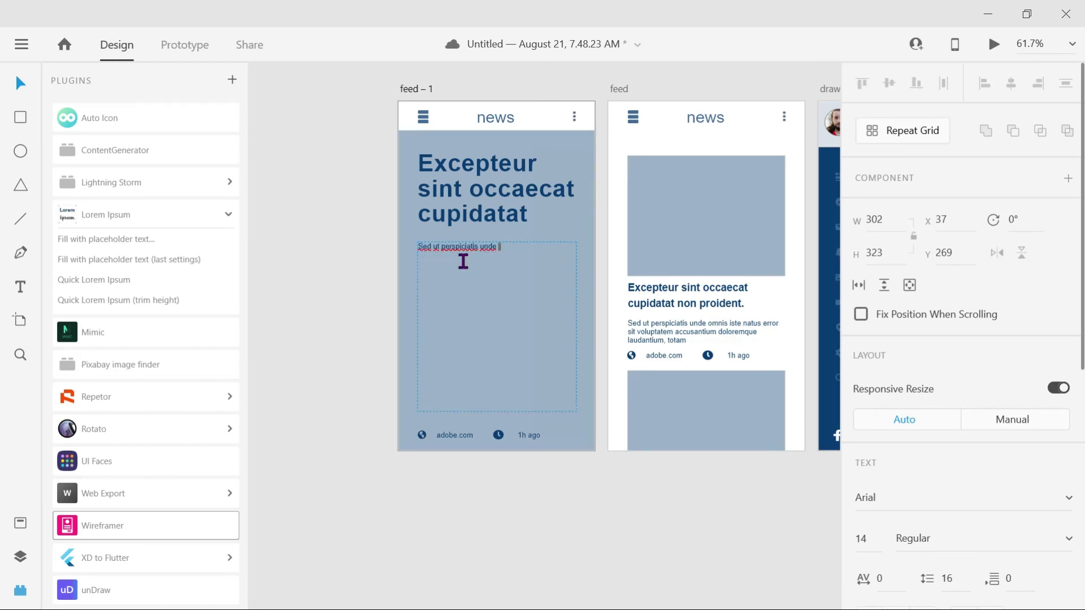
{"action": "left_click", "coordinate": [115, 239]}
{"action": "left_click", "coordinate": [656, 425]}
Set the body text's font size to 11
{"action": "scroll", "coordinate": [865, 492], "scroll_direction": "down", "scroll_amount": 5}
{"action": "scroll", "coordinate": [862, 274], "scroll_direction": "up", "scroll_amount": 2}
{"action": "left_click", "coordinate": [861, 275]}
{"action": "key", "text": "Down"}
{"action": "key", "text": "Down"}
{"action": "key", "text": "Down"}
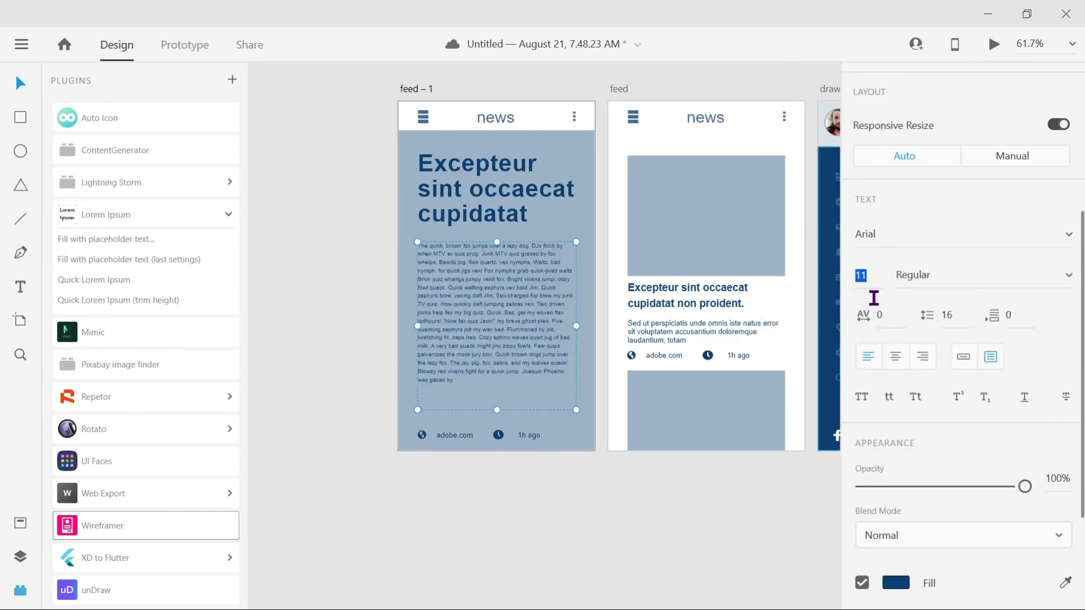
{"action": "left_click", "coordinate": [361, 408]}
Ungroup the source and time row, and delete the adobe.com label and its globe icon
{"action": "scroll", "coordinate": [356, 412], "scroll_direction": "up", "scroll_amount": 3}
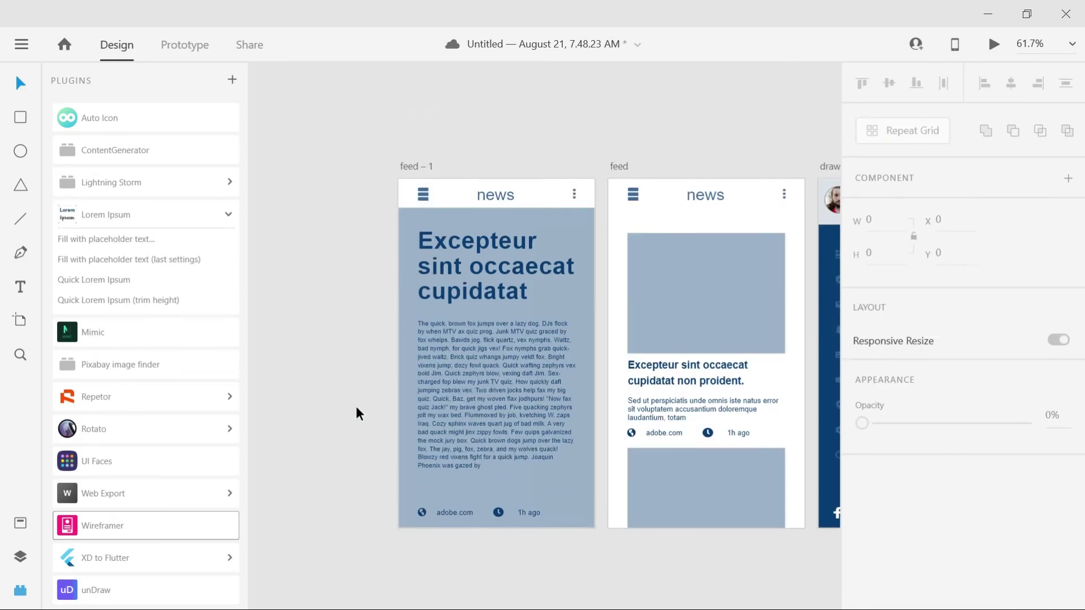
{"action": "left_click", "coordinate": [453, 513]}
{"action": "key", "text": "ctrl+shift+g"}
{"action": "left_click", "coordinate": [510, 510]}
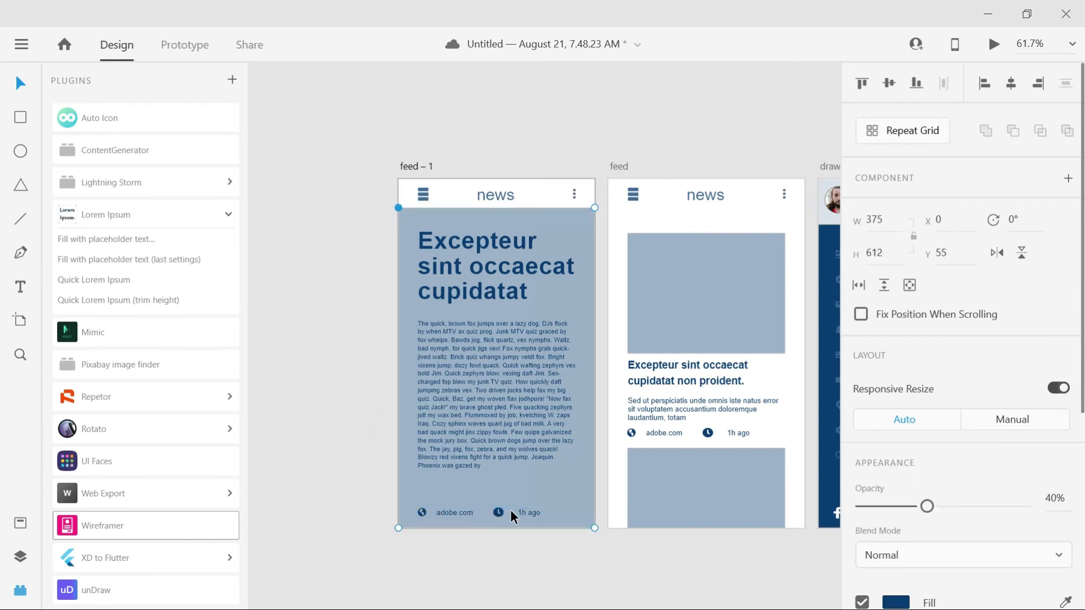
{"action": "left_click", "coordinate": [446, 513]}
{"action": "key", "text": "Delete"}
{"action": "left_click", "coordinate": [419, 511]}
{"action": "key", "text": "Delete"}
Move the clock icon and time label to the left below the body text, and change the label to "20 aug 2020"
{"action": "left_click", "coordinate": [484, 502]}
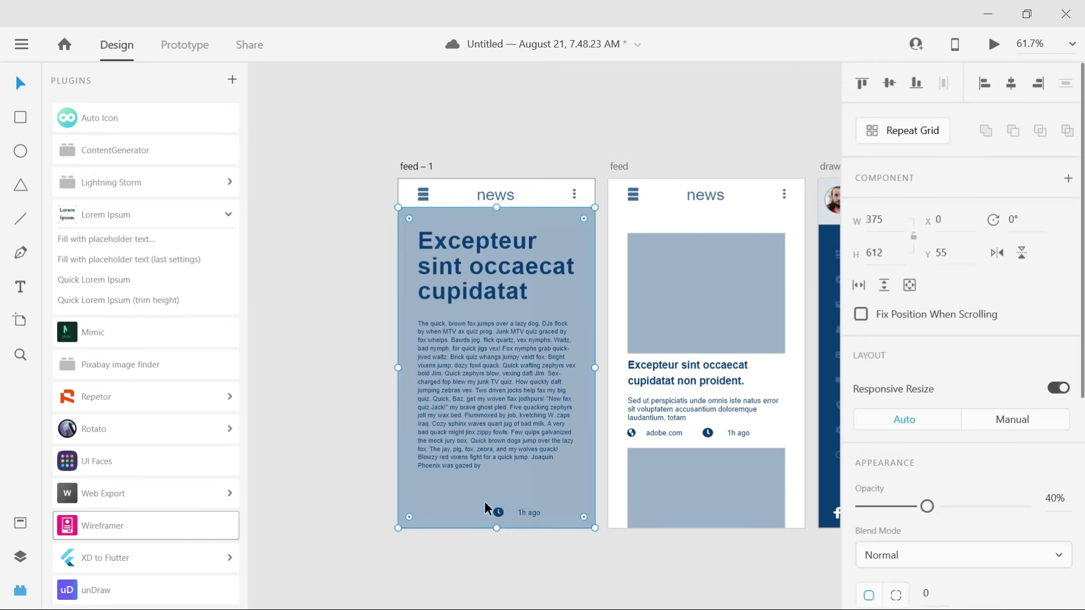
{"action": "left_click_drag", "start_coordinate": [486, 503], "coordinate": [459, 503]}
{"action": "left_click_drag", "start_coordinate": [524, 513], "coordinate": [440, 490]}
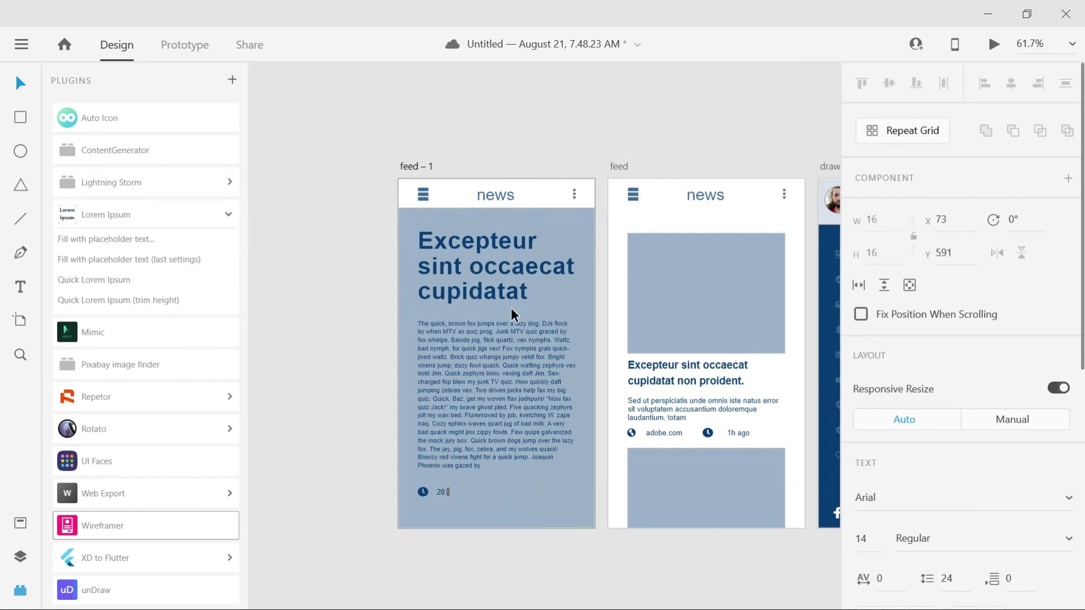
{"action": "type", "text": "2020"}
{"action": "left_click", "coordinate": [549, 504]}
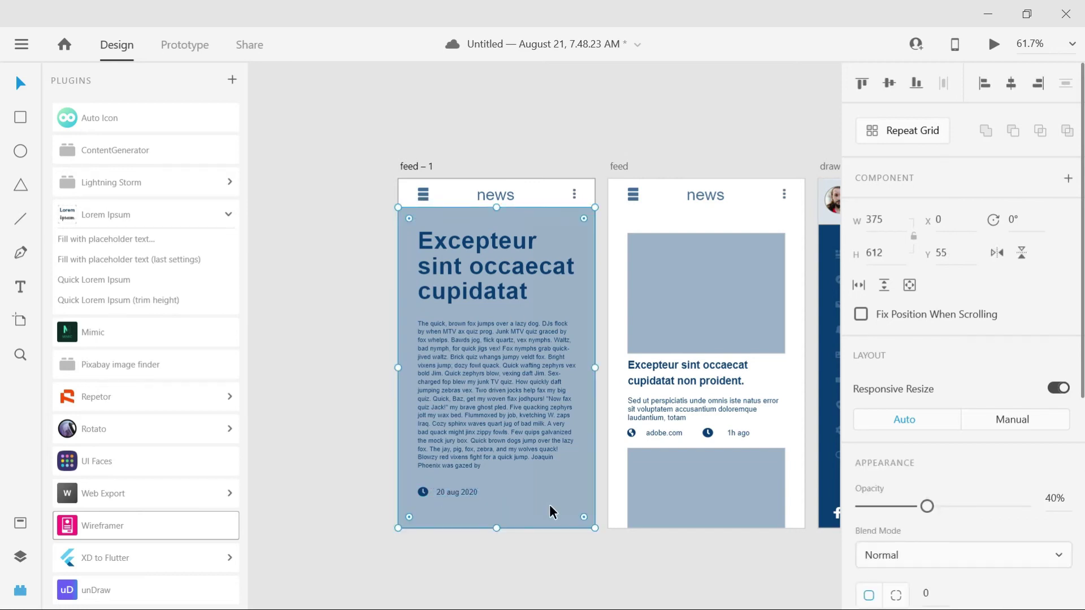
Change the date label below the article text to "Aug20 2020"
{"action": "left_click", "coordinate": [452, 494]}
{"action": "double_click", "coordinate": [451, 493]}
{"action": "key", "text": "BackSpace"}
{"action": "left_click", "coordinate": [530, 493]}
{"action": "left_click", "coordinate": [442, 491]}
{"action": "left_click", "coordinate": [572, 520]}
Draw a rectangle 109 by 33 below the date on feed – 1, fill it with #083D77 and center it horizontally
{"action": "left_click_drag", "start_coordinate": [457, 506], "coordinate": [517, 524]}
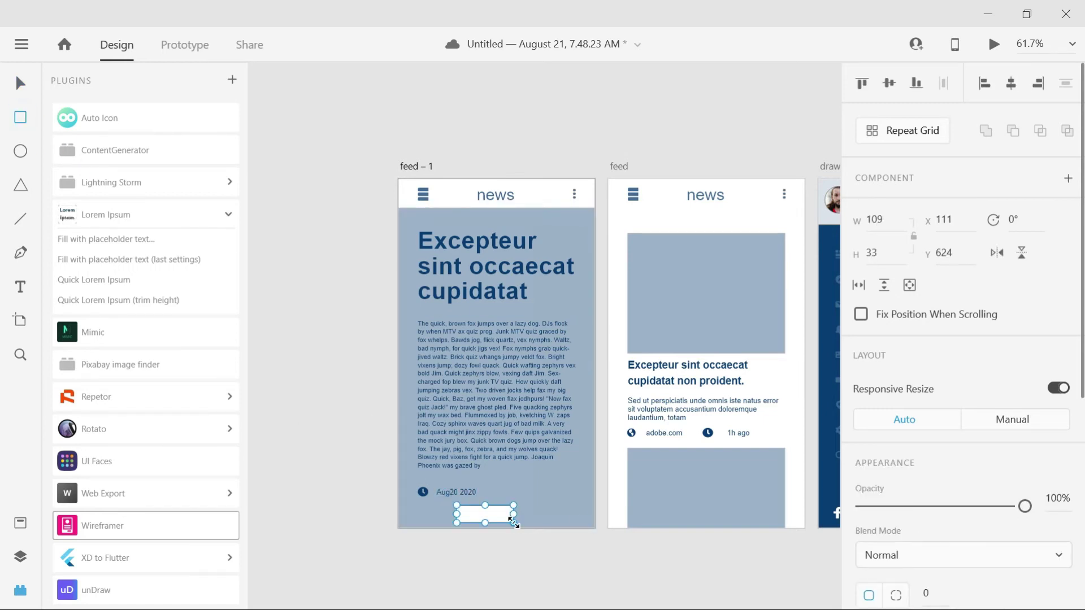
{"action": "key", "text": "Escape"}
{"action": "left_click", "coordinate": [21, 524]}
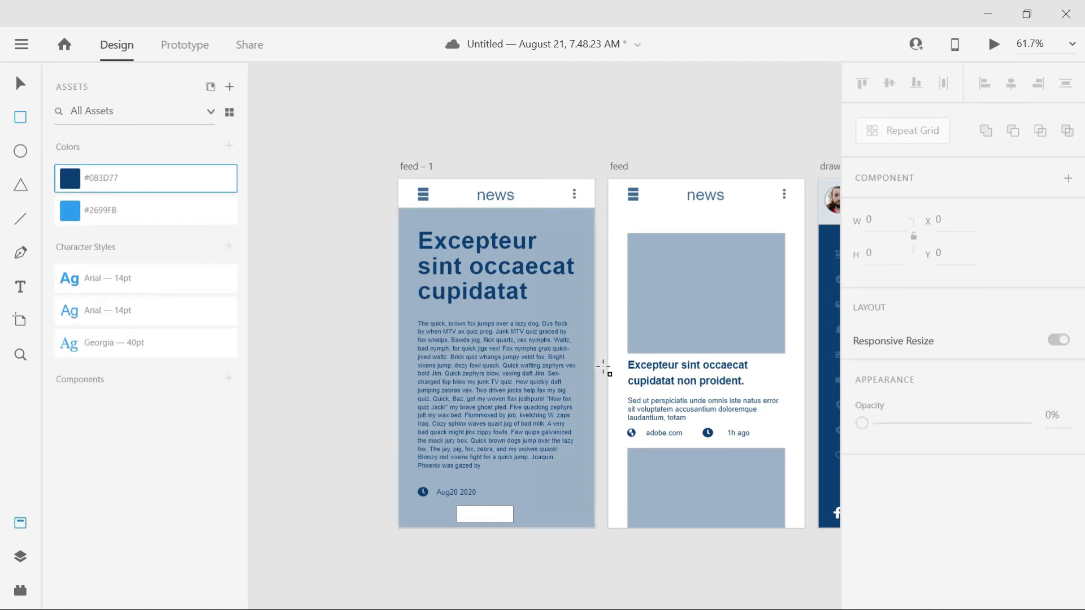
{"action": "left_click", "coordinate": [488, 521]}
{"action": "left_click", "coordinate": [70, 179]}
{"action": "left_click", "coordinate": [335, 440]}
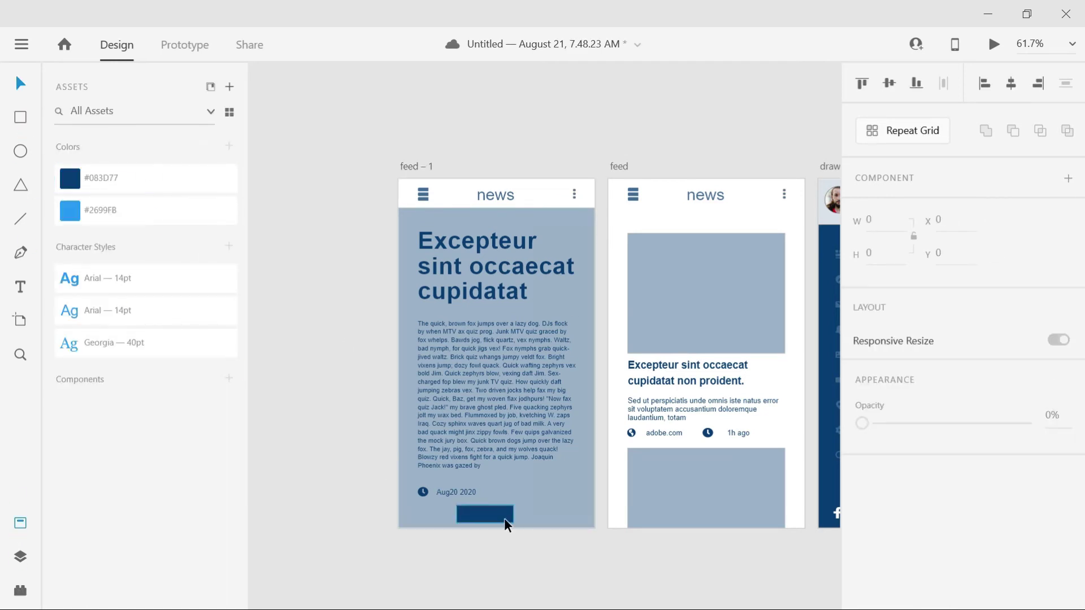
{"action": "left_click", "coordinate": [504, 520]}
{"action": "left_click", "coordinate": [1010, 83]}
Add a white Arial "More" text label at size 14 on the dark blue rectangle
{"action": "left_click", "coordinate": [485, 516]}
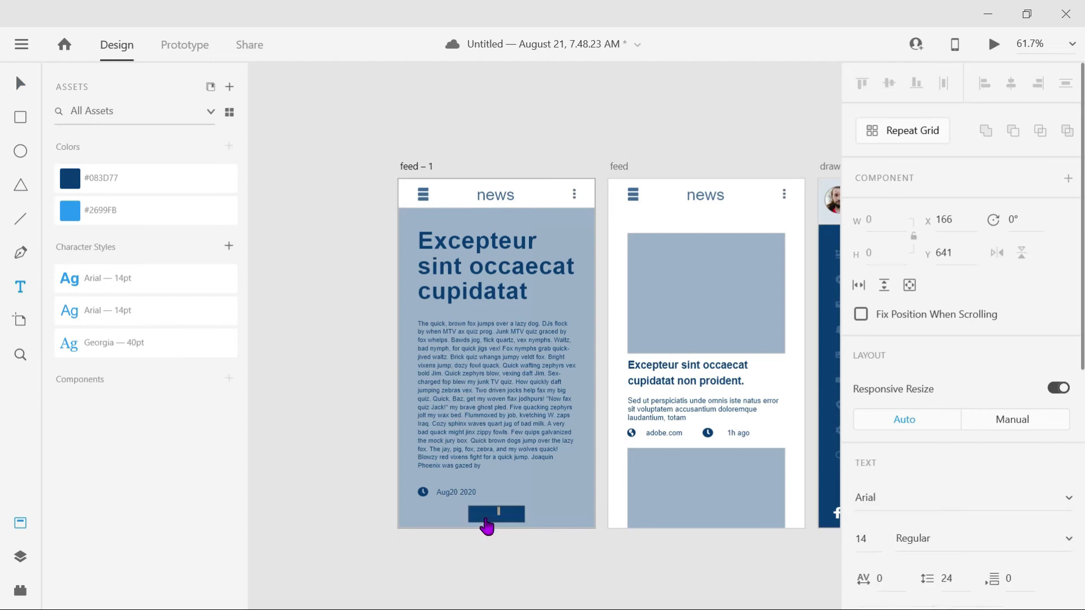
{"action": "scroll", "coordinate": [955, 435], "scroll_direction": "down", "scroll_amount": 5}
{"action": "left_click", "coordinate": [895, 393]}
{"action": "left_click", "coordinate": [642, 289]}
{"action": "left_click", "coordinate": [502, 514]}
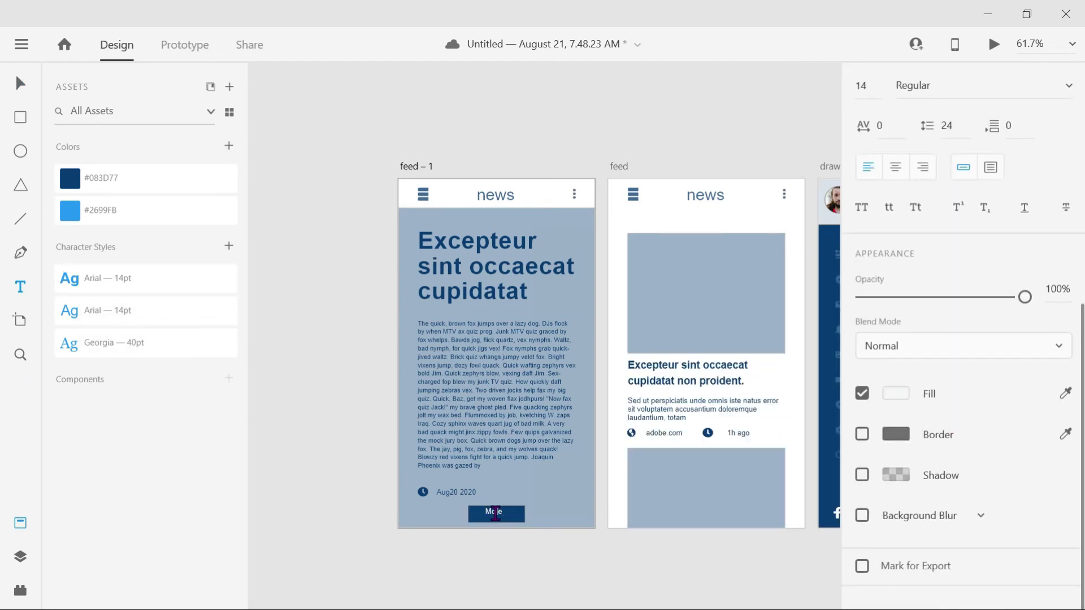
{"action": "key", "text": "Escape"}
Center the "More" label on its rectangle in bold, and lower the rectangle's opacity to about 84%
{"action": "left_click", "coordinate": [460, 507]}
{"action": "left_click", "coordinate": [491, 512]}
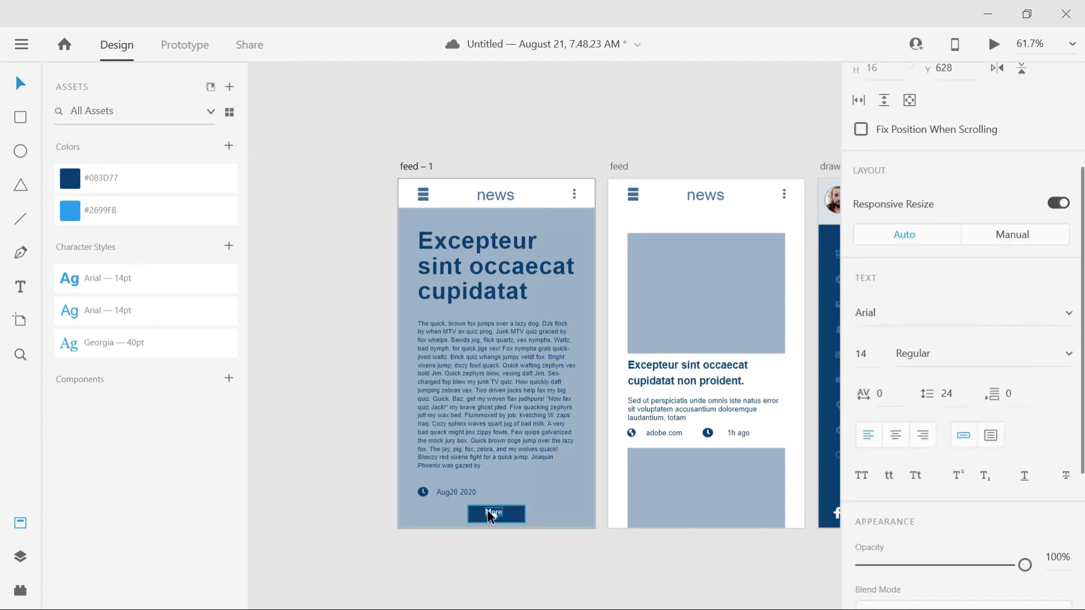
{"action": "left_click", "coordinate": [511, 514], "text": "shift"}
{"action": "scroll", "coordinate": [915, 94], "scroll_direction": "up", "scroll_amount": 4}
{"action": "left_click", "coordinate": [1010, 88]}
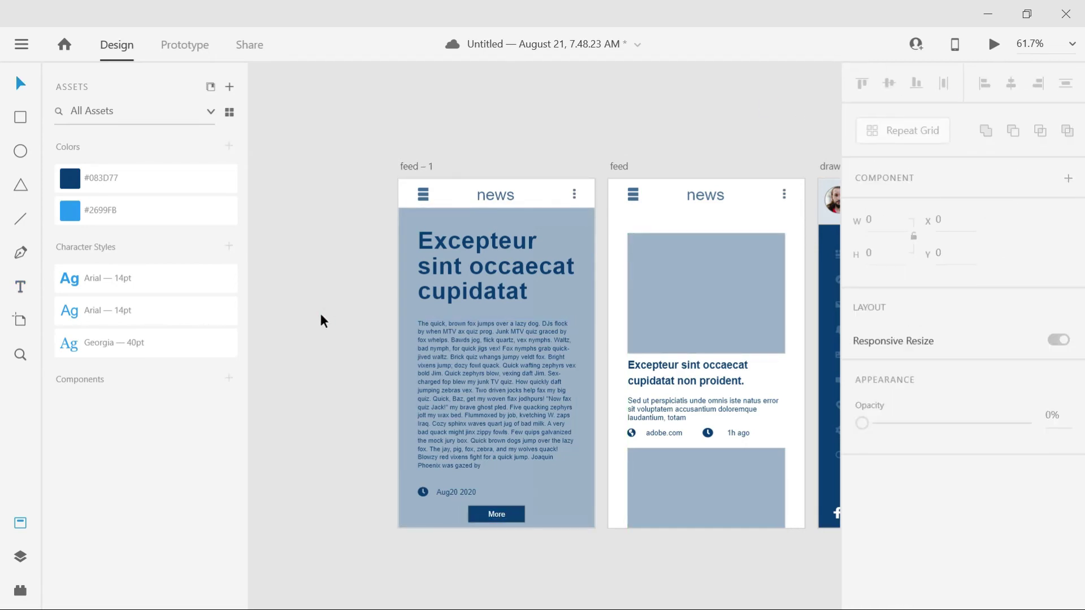
{"action": "left_click", "coordinate": [514, 513]}
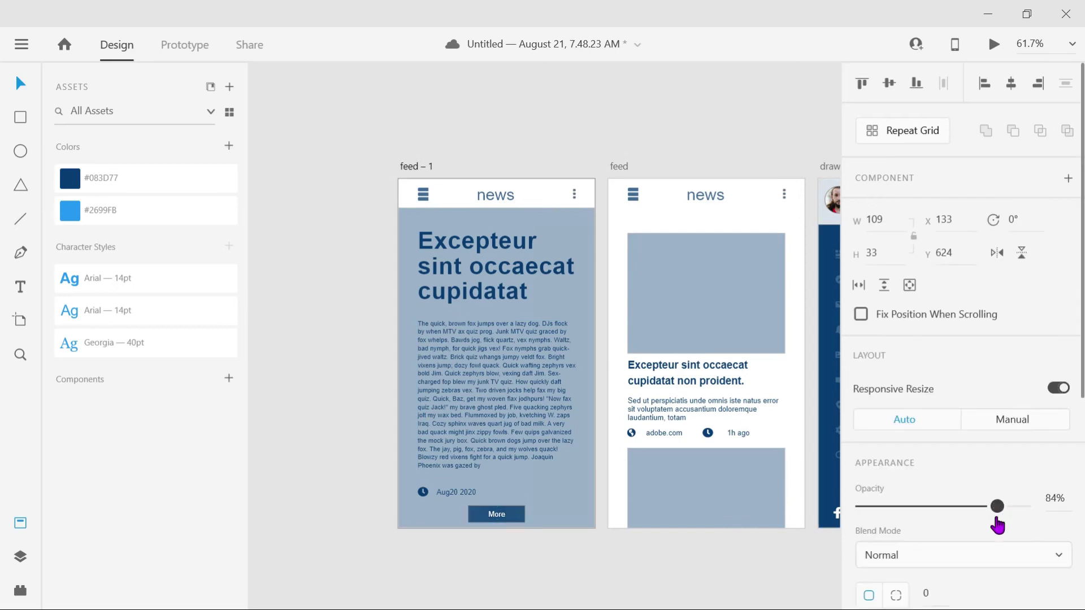
{"action": "left_click", "coordinate": [318, 391]}
Rearrange the artboards in one row in the order feed, feed – 1, drawer, with small gaps between them
{"action": "scroll", "coordinate": [319, 391], "scroll_direction": "right", "scroll_amount": 4}
{"action": "scroll", "coordinate": [629, 76], "scroll_direction": "left", "scroll_amount": 1}
{"action": "left_click_drag", "start_coordinate": [491, 163], "coordinate": [406, 165]}
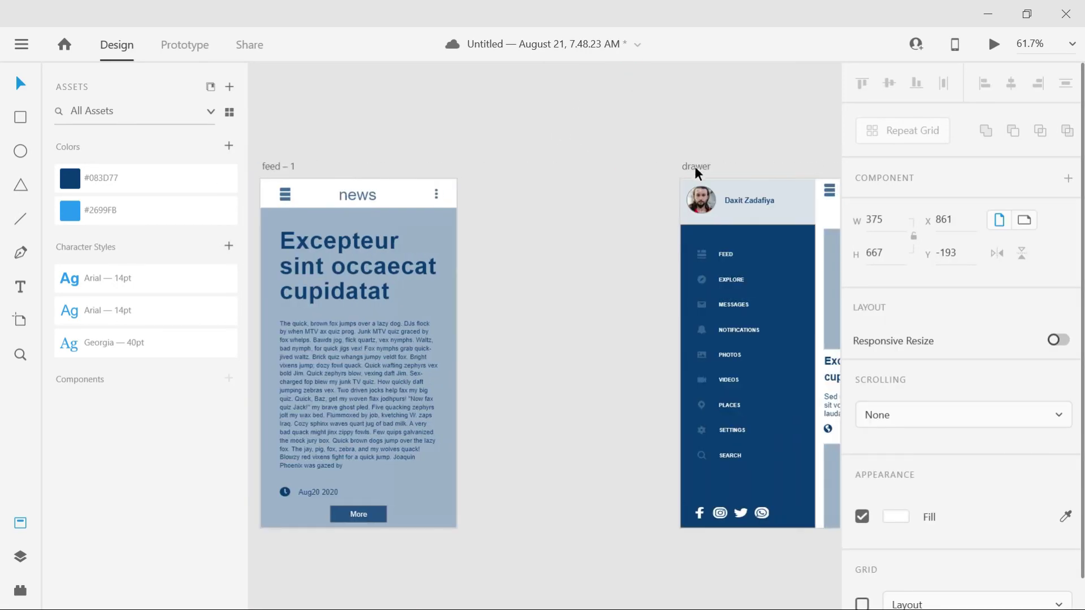
{"action": "left_click_drag", "start_coordinate": [694, 166], "coordinate": [488, 172]}
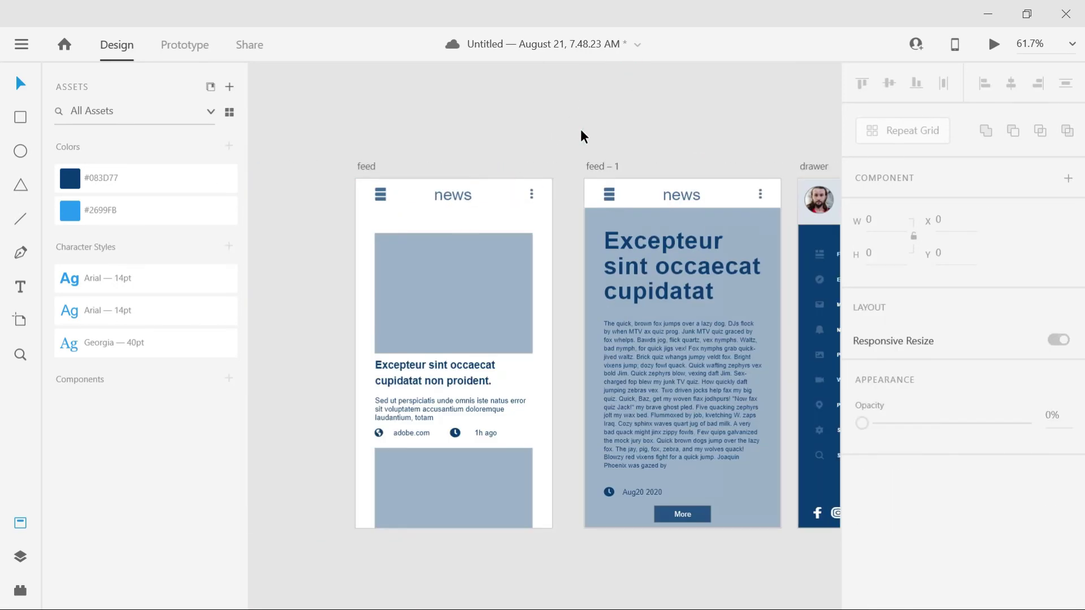
{"action": "scroll", "coordinate": [581, 130], "scroll_direction": "right", "scroll_amount": 2}
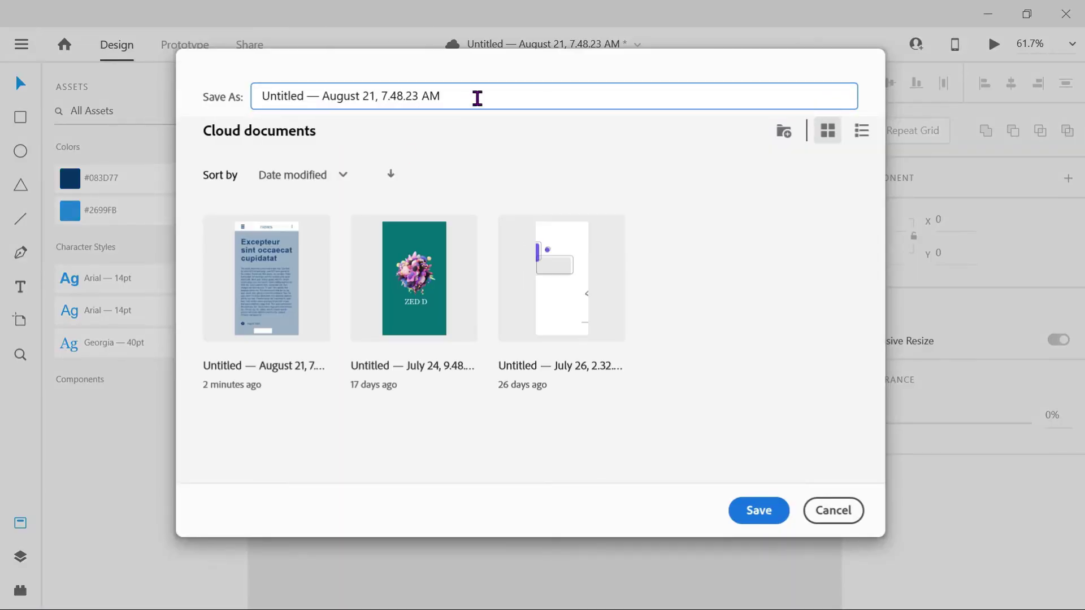
{"action": "key", "text": "Home"}
{"action": "key", "text": "ctrl+Right"}
{"action": "key", "text": "BackSpace"}
{"action": "key", "text": "BackSpace"}
{"action": "key", "text": "BackSpace"}
{"action": "key", "text": "BackSpace"}
{"action": "key", "text": "BackSpace"}
{"action": "key", "text": "BackSpace"}
{"action": "key", "text": "BackSpace"}
{"action": "key", "text": "BackSpace"}
{"action": "type", "text": "News feed"}
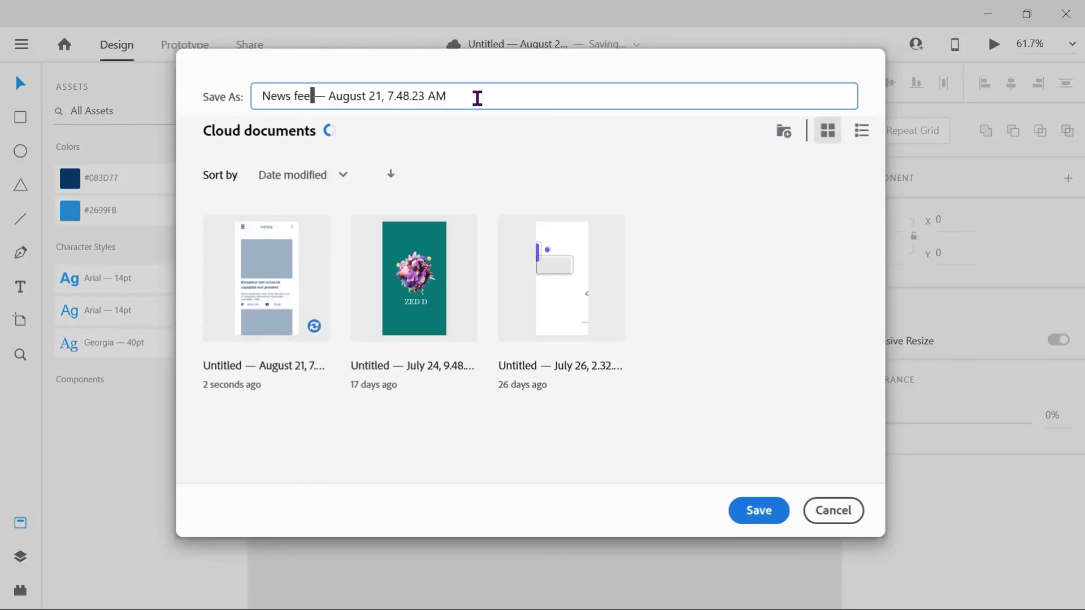
{"action": "left_click", "coordinate": [782, 134]}
{"action": "left_click", "coordinate": [596, 351]}
{"action": "left_click", "coordinate": [861, 130]}
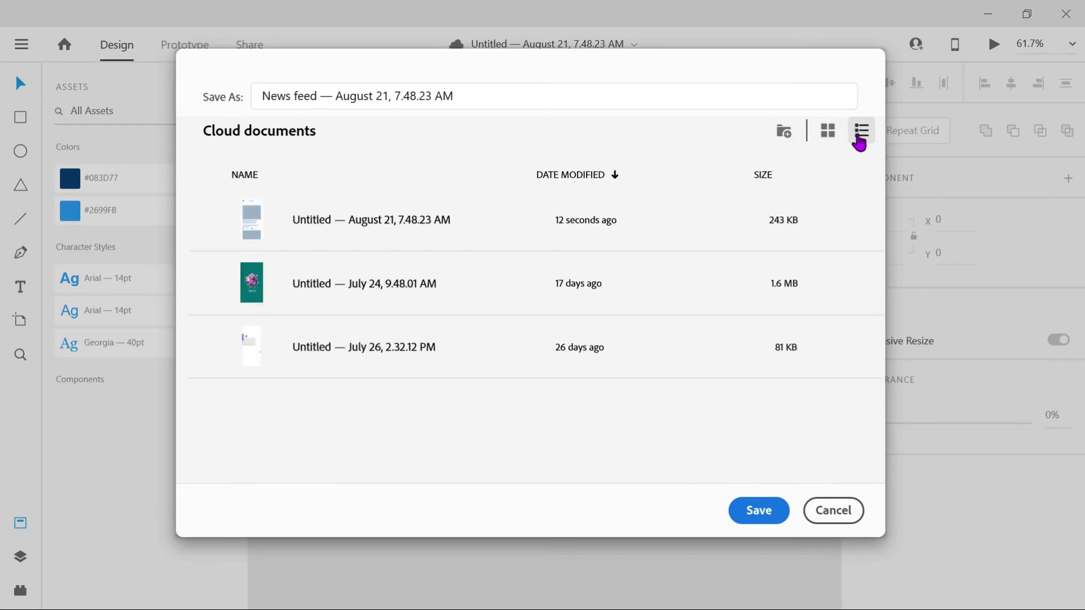
{"action": "key", "text": "Escape"}
Save the document to the cloud as "news feed— August 21, 7.48.23 AM"
{"action": "key", "text": "ctrl+shift+s"}
{"action": "double_click", "coordinate": [301, 96]}
{"action": "type", "text": "news feed"}
{"action": "left_click", "coordinate": [759, 510]}
Switch to prototyping and link the first card's image and headline on the feed artboard to feed – 1
{"action": "key", "text": "ctrl+2"}
{"action": "scroll", "coordinate": [473, 134], "scroll_direction": "left", "scroll_amount": 5}
{"action": "left_click", "coordinate": [431, 321]}
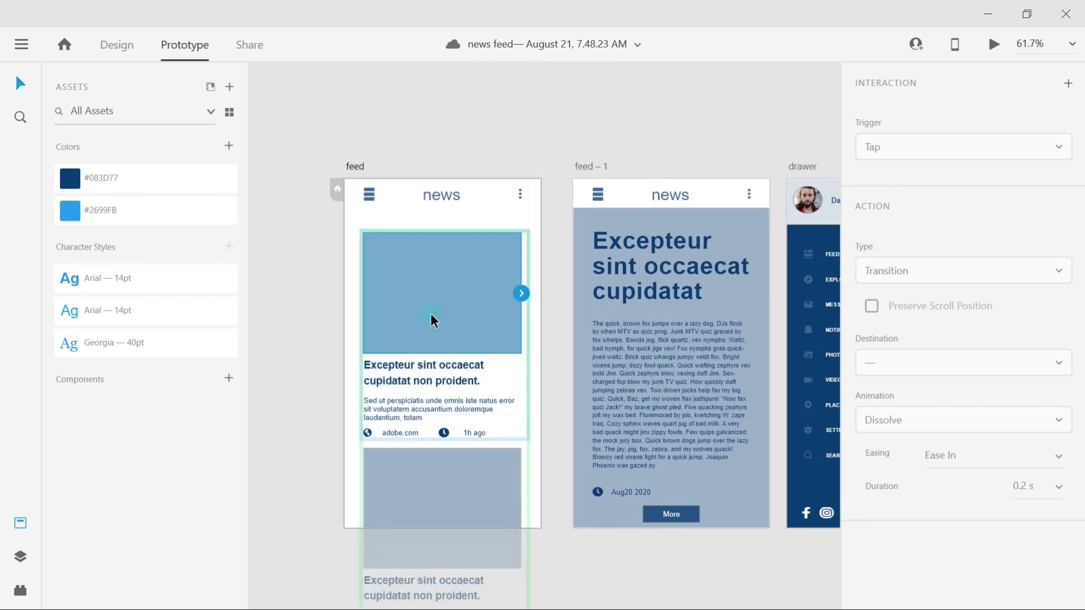
{"action": "left_click_drag", "start_coordinate": [521, 294], "coordinate": [622, 305]}
{"action": "left_click", "coordinate": [452, 373]}
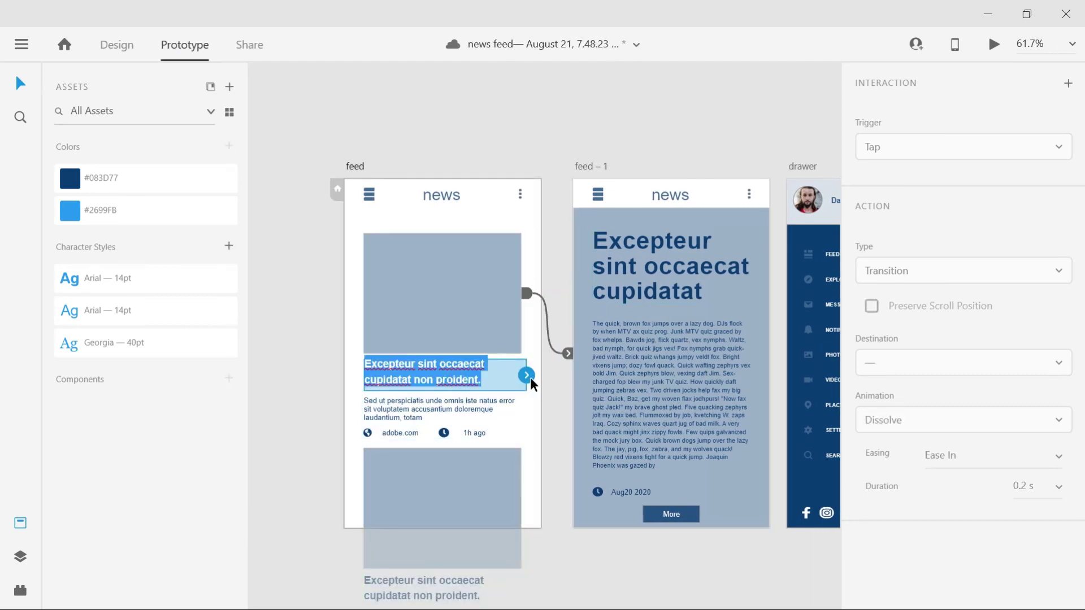
{"action": "left_click_drag", "start_coordinate": [572, 342], "coordinate": [582, 345]}
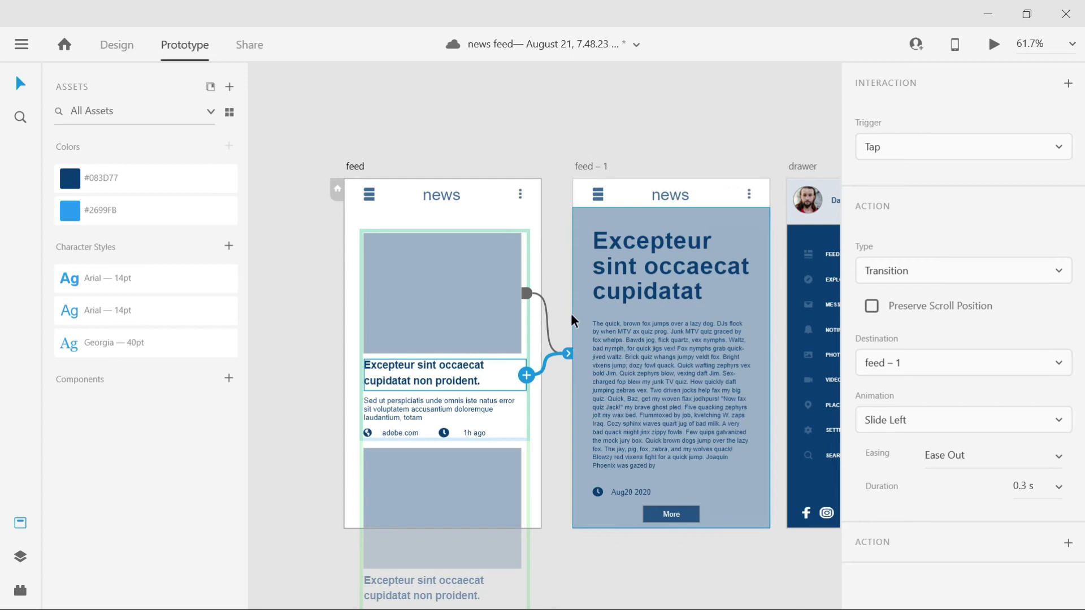
Link the hamburger menu icon on feed – 1 to the drawer artboard
{"action": "scroll", "coordinate": [678, 145], "scroll_direction": "right", "scroll_amount": 5}
{"action": "left_click", "coordinate": [429, 196]}
{"action": "left_click_drag", "start_coordinate": [429, 196], "coordinate": [644, 318]}
{"action": "left_click", "coordinate": [712, 269]}
Link the whole drawer artboard back to the feed artboard with a tap-triggered transition
{"action": "scroll", "coordinate": [723, 361], "scroll_direction": "right", "scroll_amount": 3}
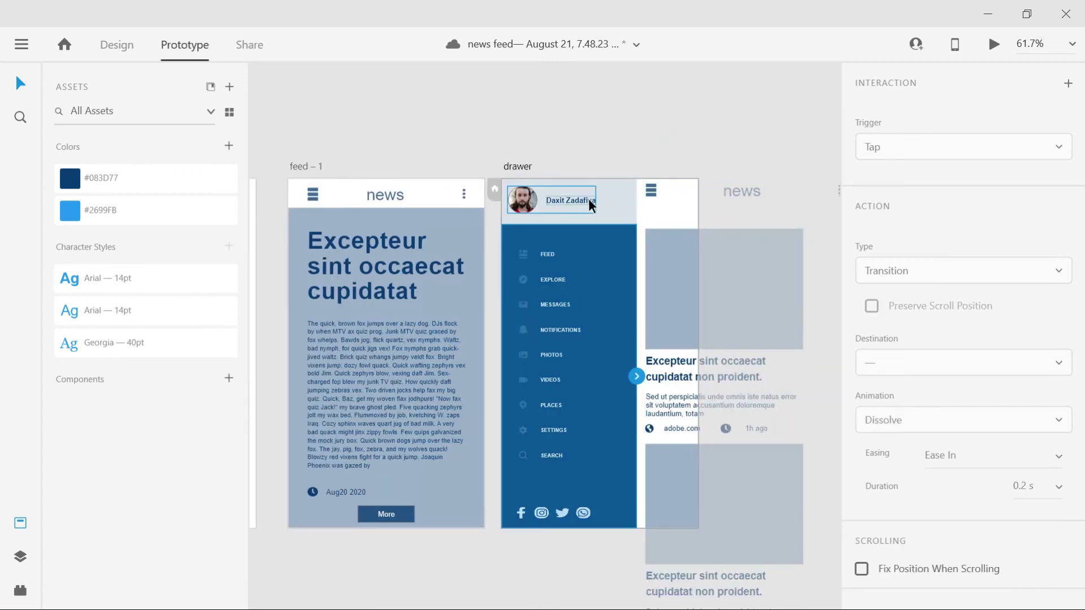
{"action": "left_click", "coordinate": [515, 167]}
{"action": "scroll", "coordinate": [734, 352], "scroll_direction": "right", "scroll_amount": 3}
{"action": "left_click_drag", "start_coordinate": [657, 336], "coordinate": [418, 341]}
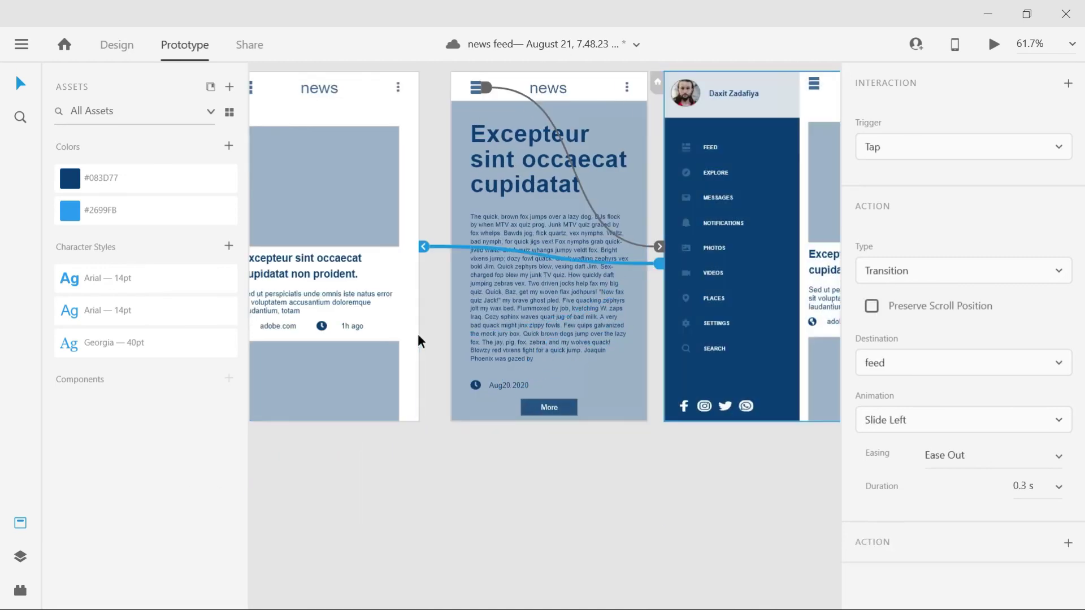
Link the partly hidden feed content beside the drawer menu to the feed – 1 artboard
{"action": "scroll", "coordinate": [551, 435], "scroll_direction": "right", "scroll_amount": 5}
{"action": "double_click", "coordinate": [683, 266]}
{"action": "left_click_drag", "start_coordinate": [816, 264], "coordinate": [433, 321]}
{"action": "left_click", "coordinate": [551, 501]}
{"action": "scroll", "coordinate": [548, 486], "scroll_direction": "left", "scroll_amount": 5}
{"action": "scroll", "coordinate": [516, 321], "scroll_direction": "up", "scroll_amount": 3}
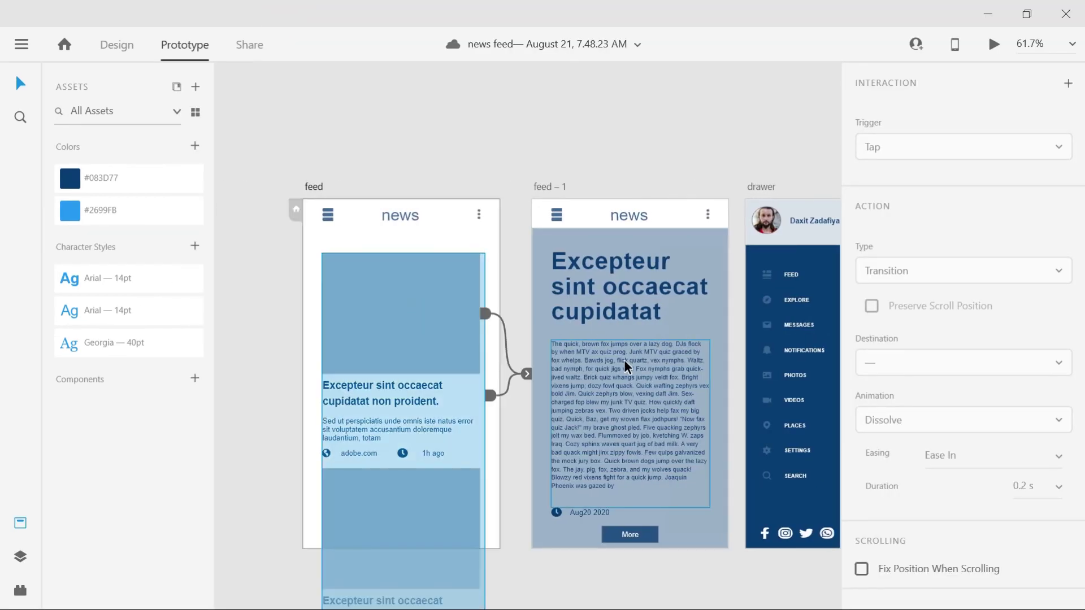
Set the action type of the first feed image's link to Auto-Animate, leading to feed – 1
{"action": "left_click", "coordinate": [423, 243]}
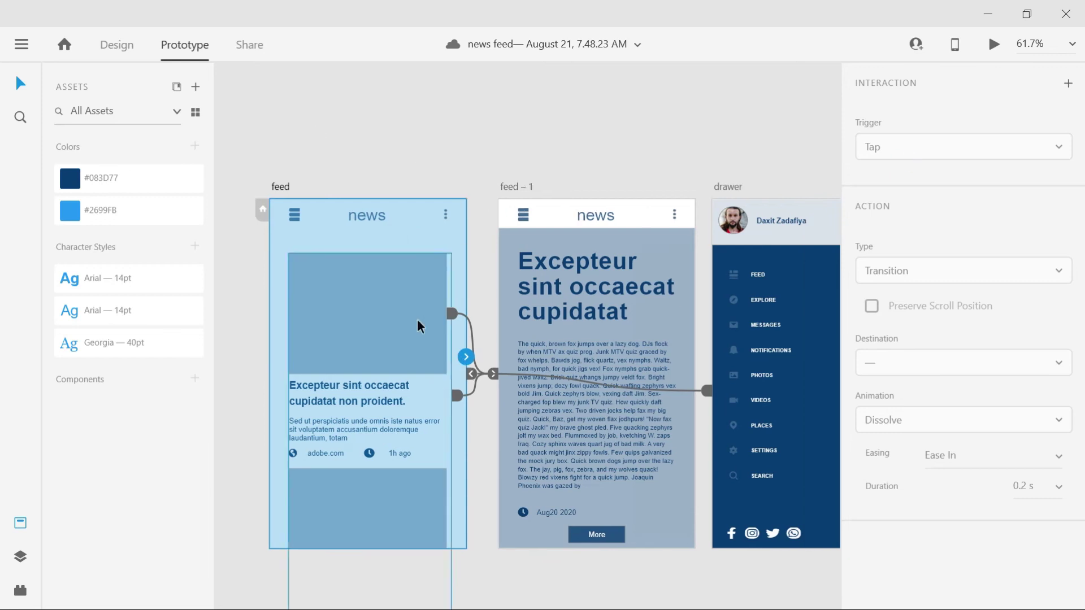
{"action": "left_click", "coordinate": [419, 321]}
{"action": "left_click", "coordinate": [927, 275]}
{"action": "left_click", "coordinate": [899, 275]}
{"action": "scroll", "coordinate": [899, 275], "scroll_direction": "down", "scroll_amount": 5}
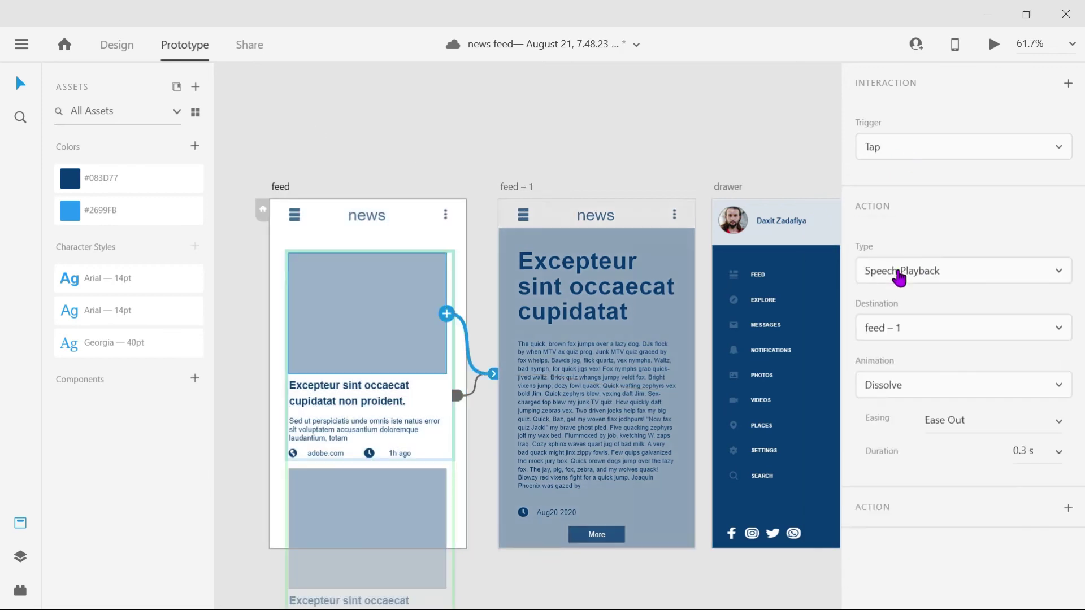
{"action": "left_click", "coordinate": [940, 277]}
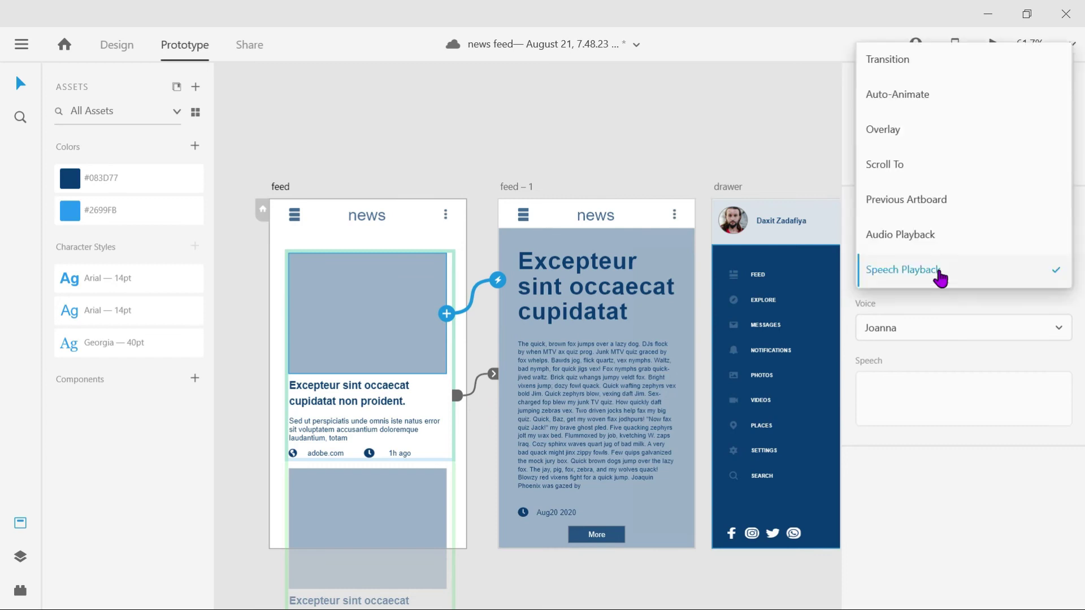
{"action": "left_click", "coordinate": [908, 280]}
{"action": "left_click", "coordinate": [882, 275]}
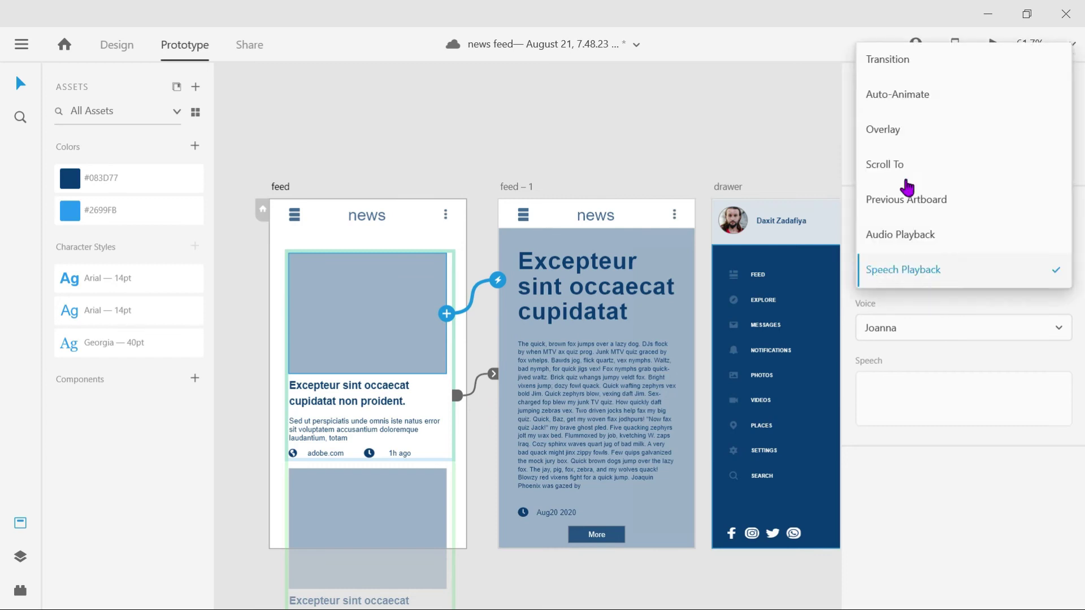
{"action": "left_click", "coordinate": [902, 99]}
{"action": "left_click", "coordinate": [1059, 396]}
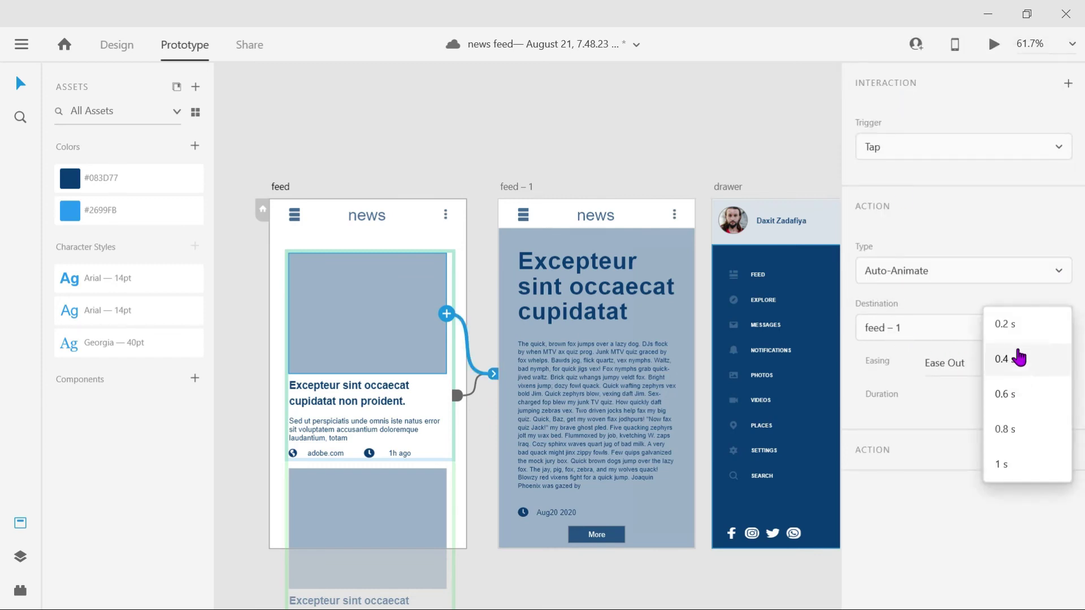
{"action": "left_click", "coordinate": [949, 402]}
{"action": "left_click", "coordinate": [580, 339]}
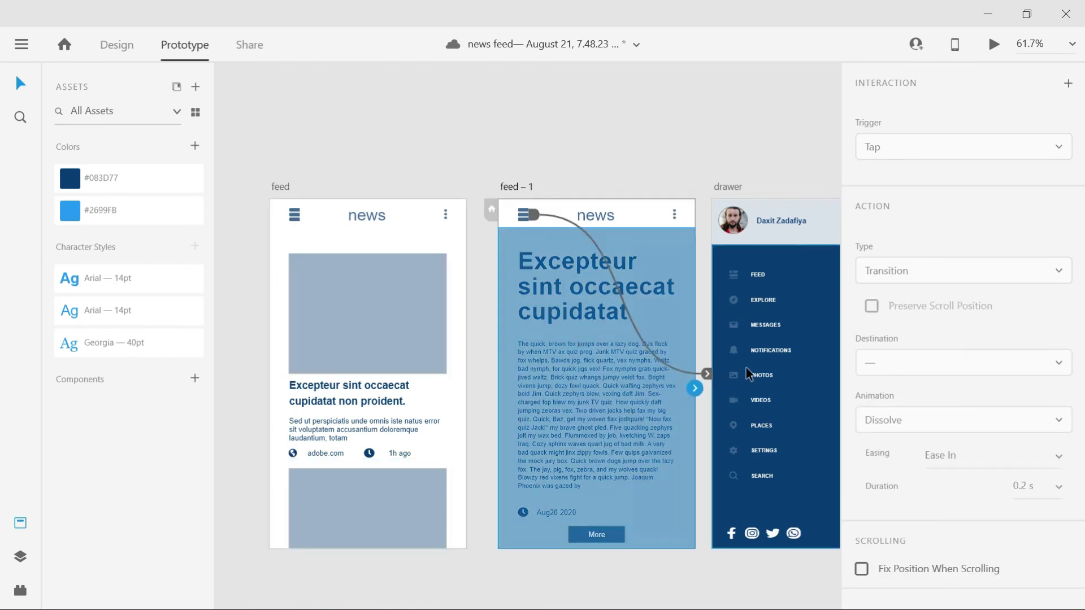
Set the animation of the feed – 1 menu icon's link to the drawer to Slide Right
{"action": "left_click", "coordinate": [655, 418]}
{"action": "left_click", "coordinate": [531, 214]}
{"action": "left_click", "coordinate": [978, 147]}
{"action": "left_click", "coordinate": [978, 147]}
{"action": "left_click", "coordinate": [951, 273]}
{"action": "left_click", "coordinate": [891, 251]}
{"action": "left_click", "coordinate": [915, 364]}
{"action": "left_click", "coordinate": [916, 370]}
{"action": "left_click", "coordinate": [900, 423]}
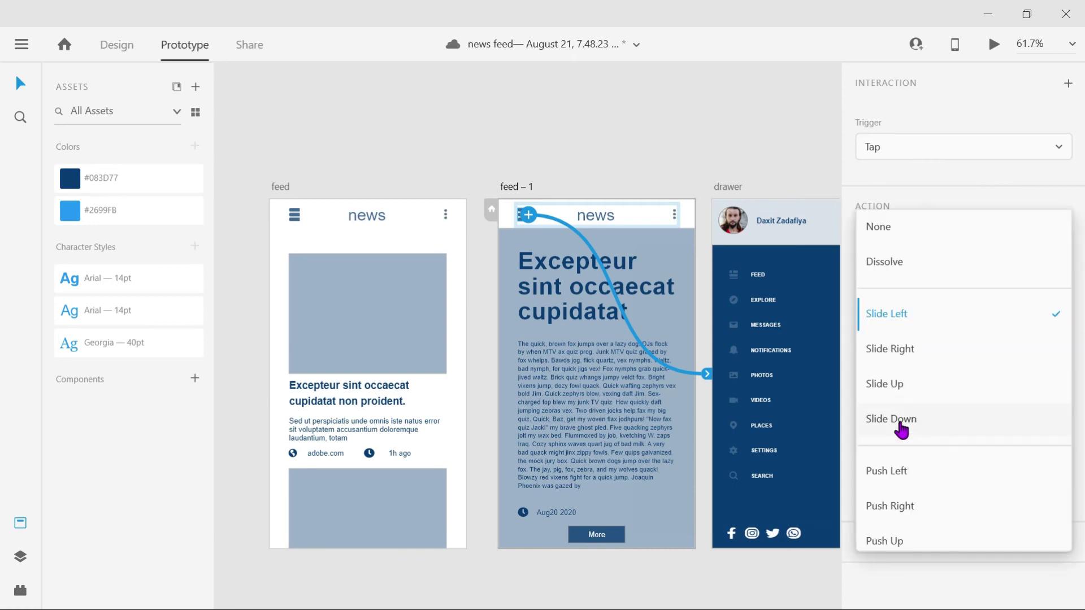
{"action": "left_click", "coordinate": [902, 356]}
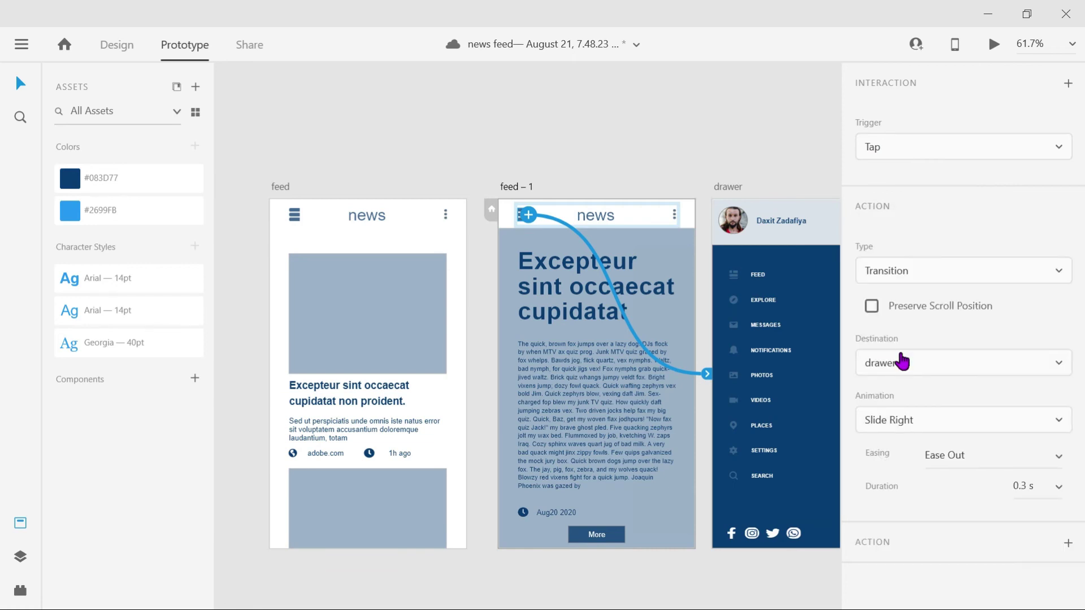
Move the drawer artboard farther right from feed – 1, and choose Slide Left for its transition to feed
{"action": "scroll", "coordinate": [756, 291], "scroll_direction": "right", "scroll_amount": 2}
{"action": "left_click", "coordinate": [670, 285]}
{"action": "left_click", "coordinate": [639, 213]}
{"action": "left_click", "coordinate": [664, 283]}
{"action": "left_click", "coordinate": [585, 189]}
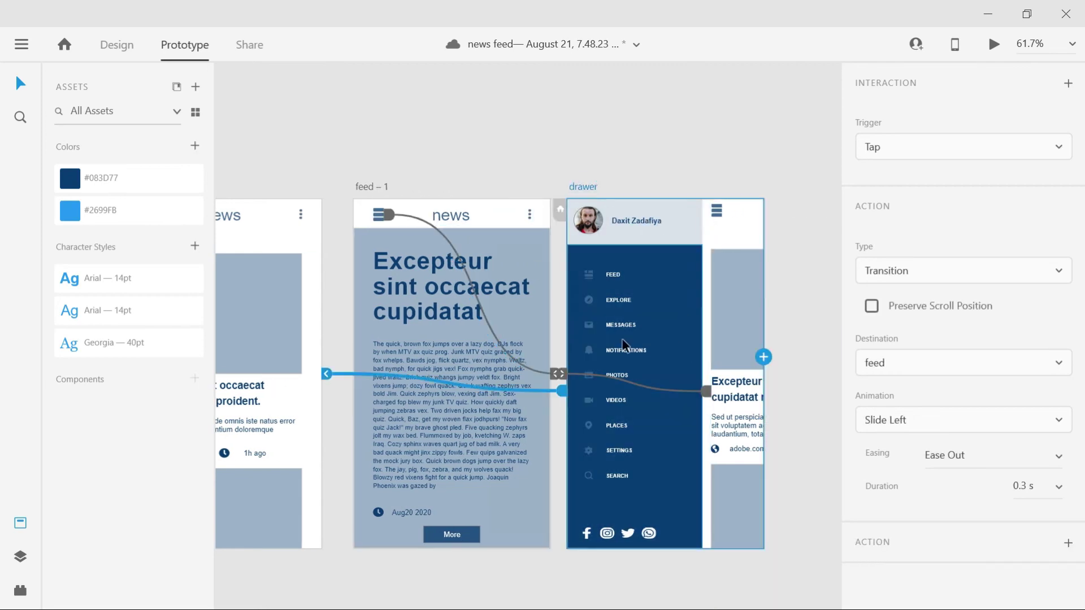
{"action": "left_click_drag", "start_coordinate": [586, 193], "coordinate": [674, 194]}
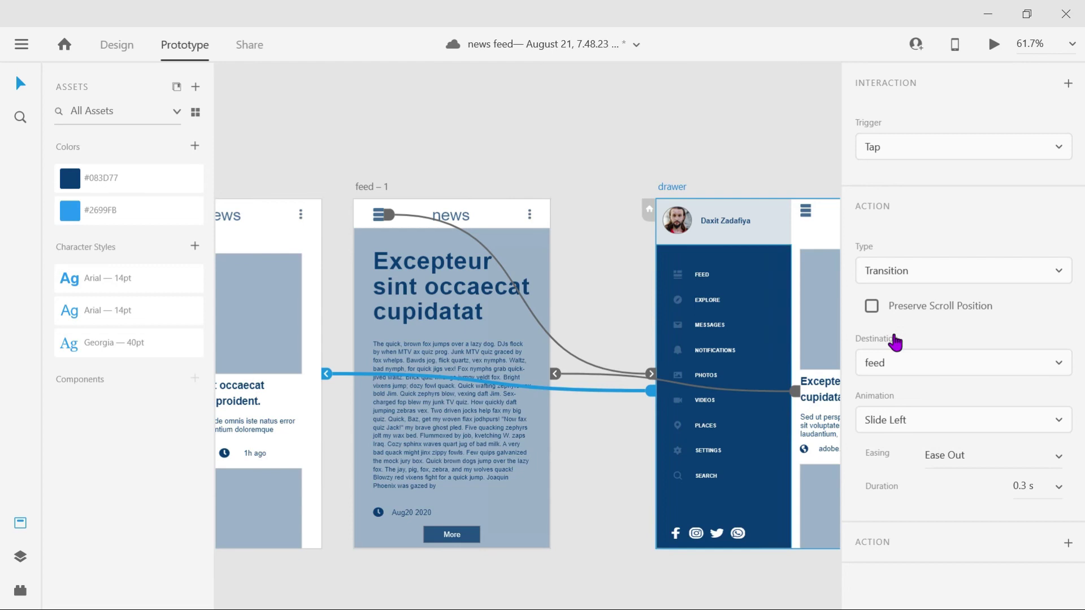
{"action": "left_click", "coordinate": [897, 418]}
{"action": "left_click", "coordinate": [870, 314]}
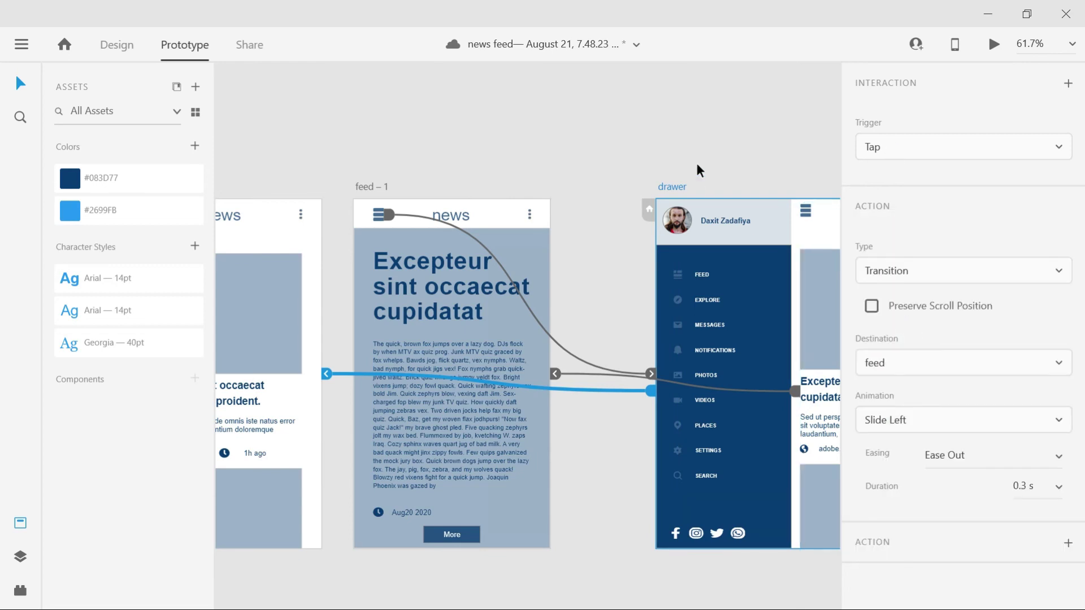
Set the transition duration to 0.6 s for both the drawer artboard's link and the feed – 1 menu icon's link
{"action": "left_click", "coordinate": [1058, 490]}
{"action": "left_click", "coordinate": [1012, 485]}
{"action": "left_click", "coordinate": [379, 217]}
{"action": "double_click", "coordinate": [379, 216]}
{"action": "left_click", "coordinate": [1058, 490]}
{"action": "left_click", "coordinate": [1015, 487]}
{"action": "left_click", "coordinate": [600, 129]}
{"action": "scroll", "coordinate": [600, 129], "scroll_direction": "right", "scroll_amount": 4}
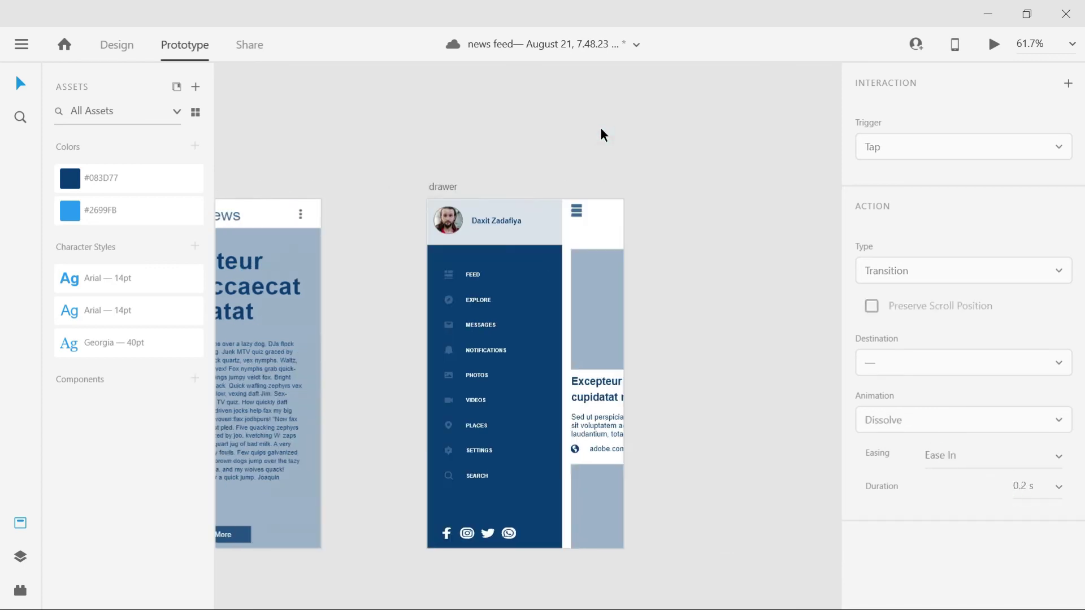
Link the hamburger menu icon on the feed artboard to the drawer with a 0.6 s Slide Right transition
{"action": "scroll", "coordinate": [600, 130], "scroll_direction": "left", "scroll_amount": 5}
{"action": "double_click", "coordinate": [369, 213]}
{"action": "scroll", "coordinate": [369, 212], "scroll_direction": "left", "scroll_amount": 4}
{"action": "left_click", "coordinate": [304, 217]}
{"action": "left_click_drag", "start_coordinate": [309, 215], "coordinate": [754, 249]}
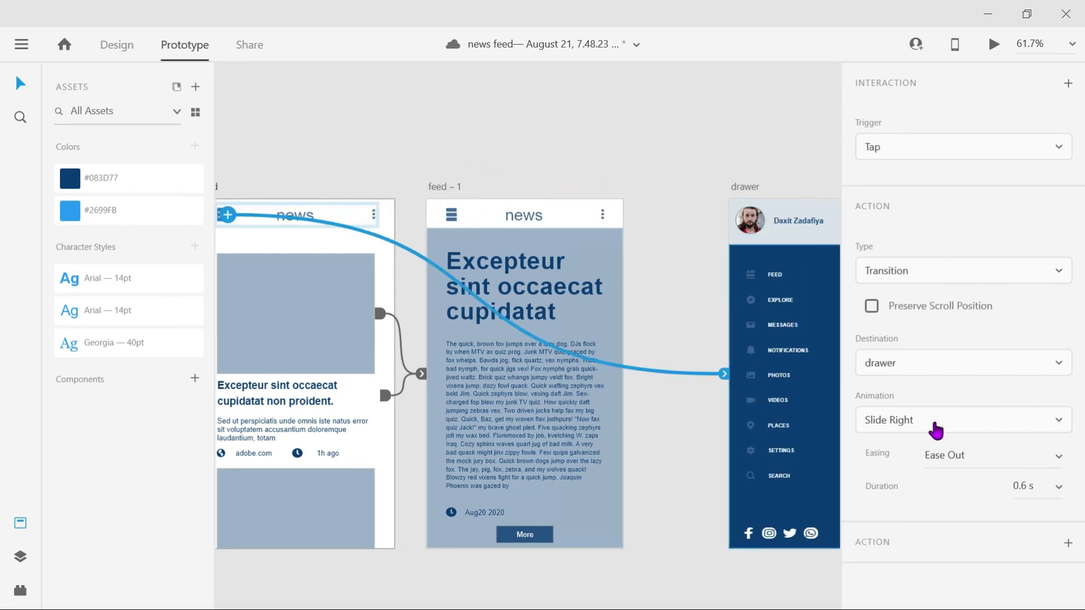
Preview the prototype, testing the feed's menu icon, the return from the drawer and the link from the first image to the article
{"action": "left_click", "coordinate": [993, 45]}
{"action": "left_click_drag", "start_coordinate": [247, 26], "coordinate": [565, 57]}
{"action": "left_click", "coordinate": [432, 101]}
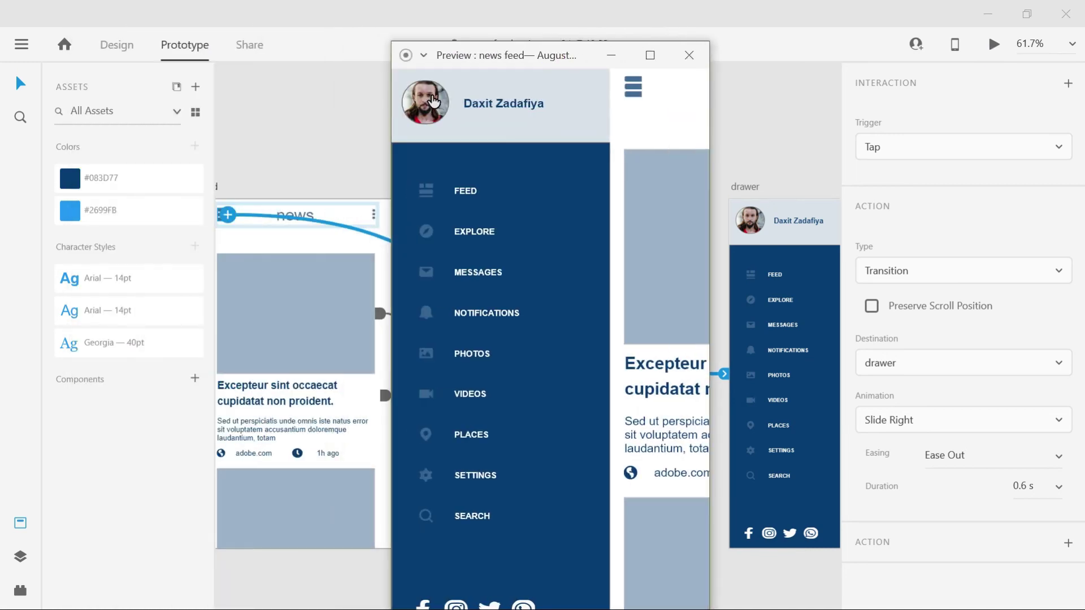
{"action": "left_click", "coordinate": [632, 99]}
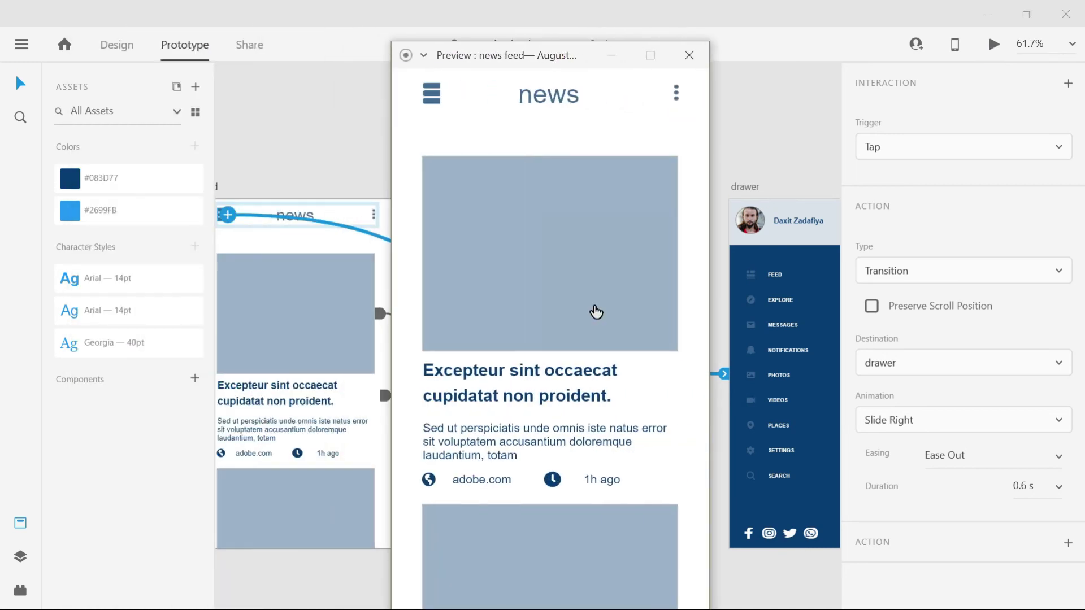
{"action": "left_click", "coordinate": [537, 301]}
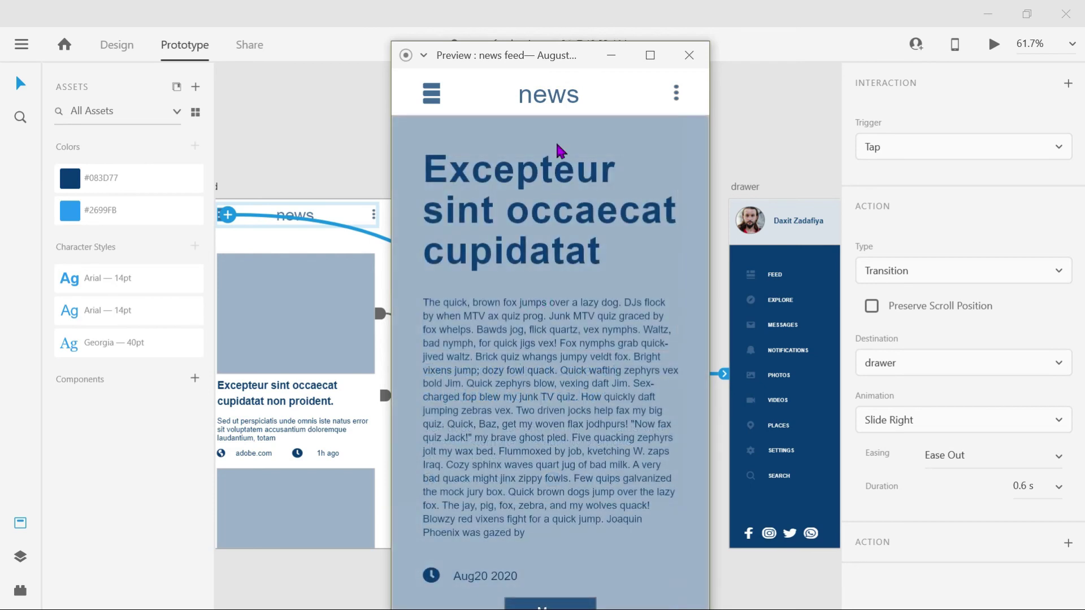
Test the article's menu icon, the drawer's return to feed and the first image's link in the preview, and close it
{"action": "left_click_drag", "start_coordinate": [565, 54], "coordinate": [569, 18]}
{"action": "left_click", "coordinate": [437, 60]}
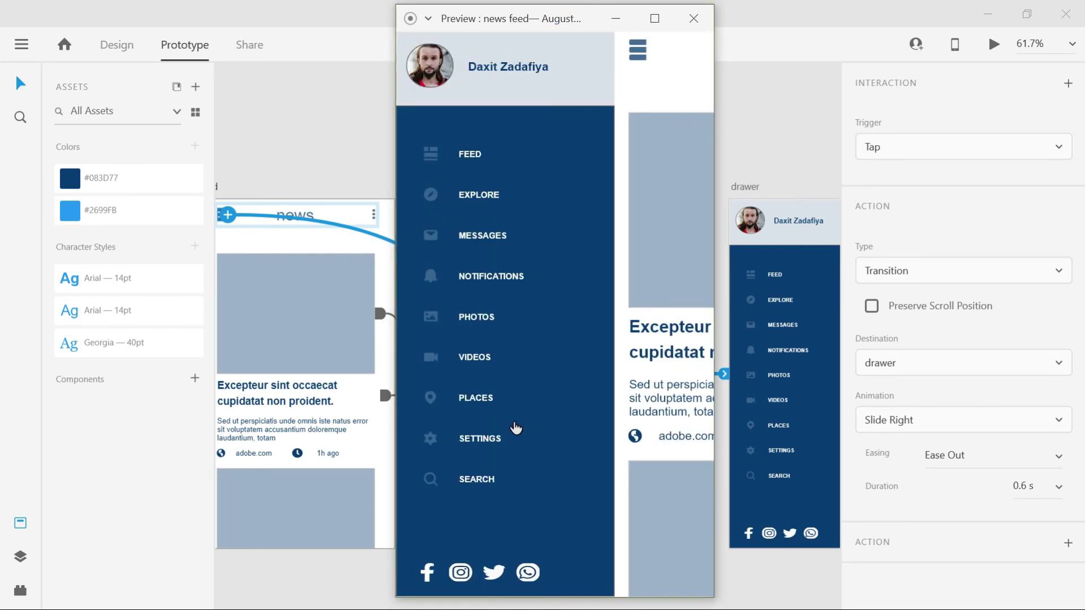
{"action": "left_click", "coordinate": [636, 52]}
{"action": "left_click", "coordinate": [543, 266]}
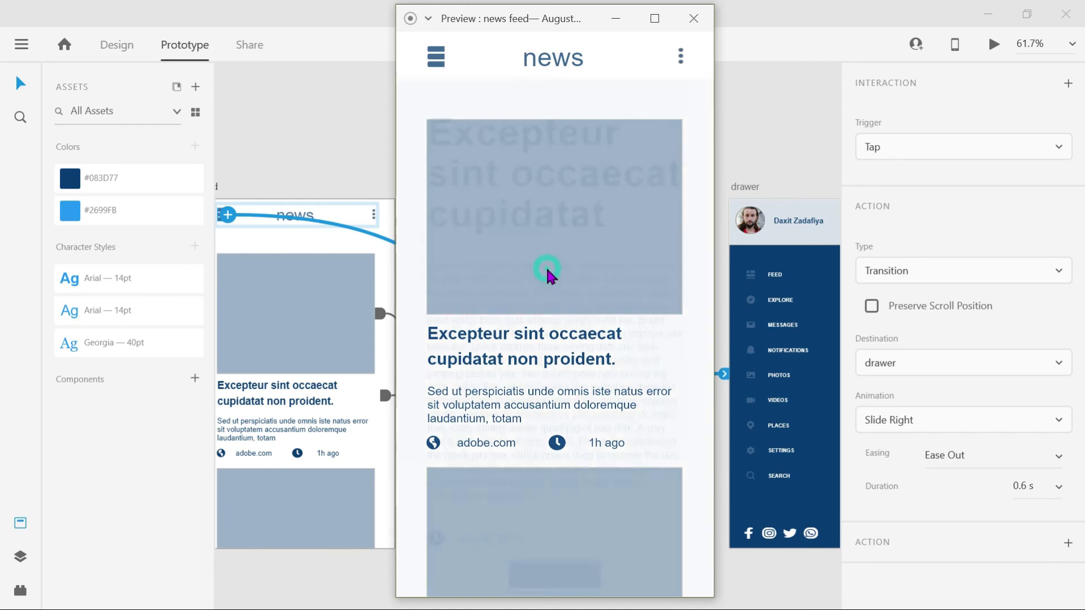
{"action": "left_click", "coordinate": [694, 18]}
Set the feed artboard's scrolling to Vertical in design mode
{"action": "left_click", "coordinate": [117, 46]}
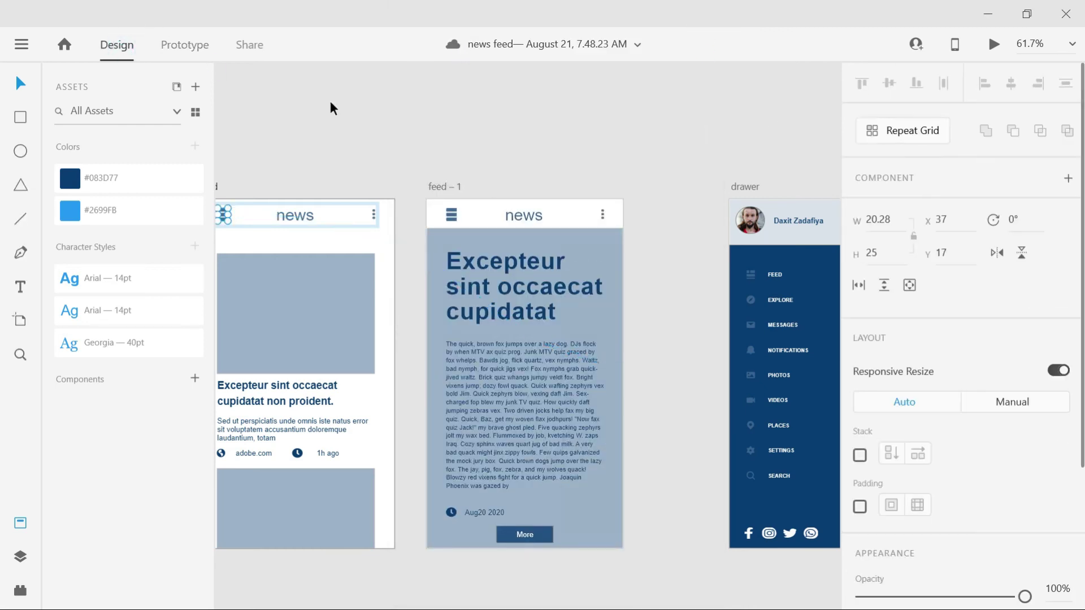
{"action": "scroll", "coordinate": [262, 149], "scroll_direction": "left", "scroll_amount": 3}
{"action": "left_click", "coordinate": [580, 187]}
{"action": "left_click", "coordinate": [351, 194]}
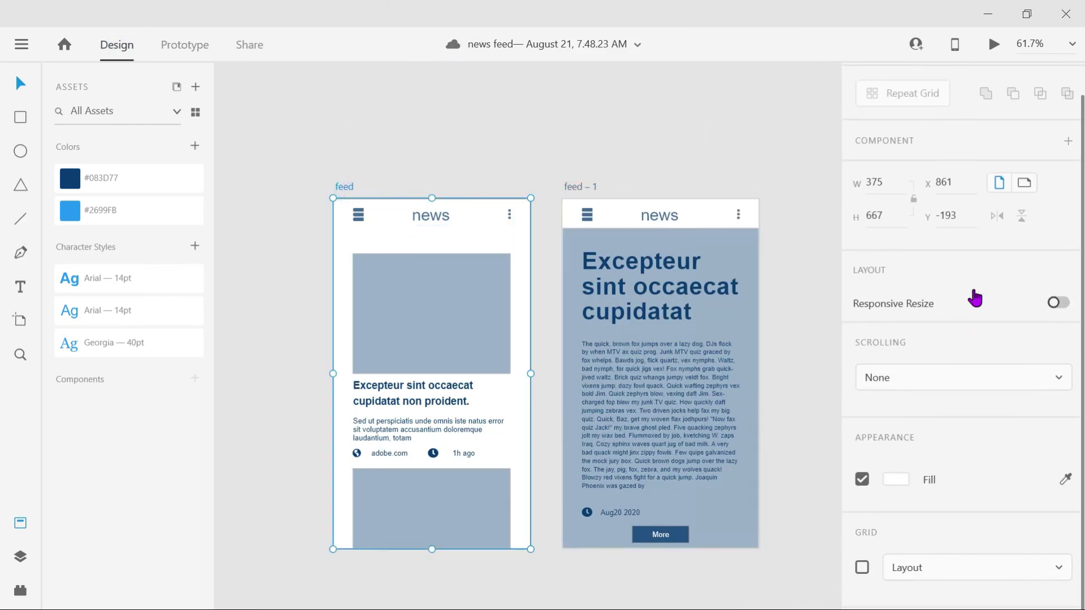
{"action": "left_click", "coordinate": [936, 415]}
{"action": "left_click", "coordinate": [907, 456]}
{"action": "key", "text": "Escape"}
{"action": "scroll", "coordinate": [507, 302], "scroll_direction": "down", "scroll_amount": 2}
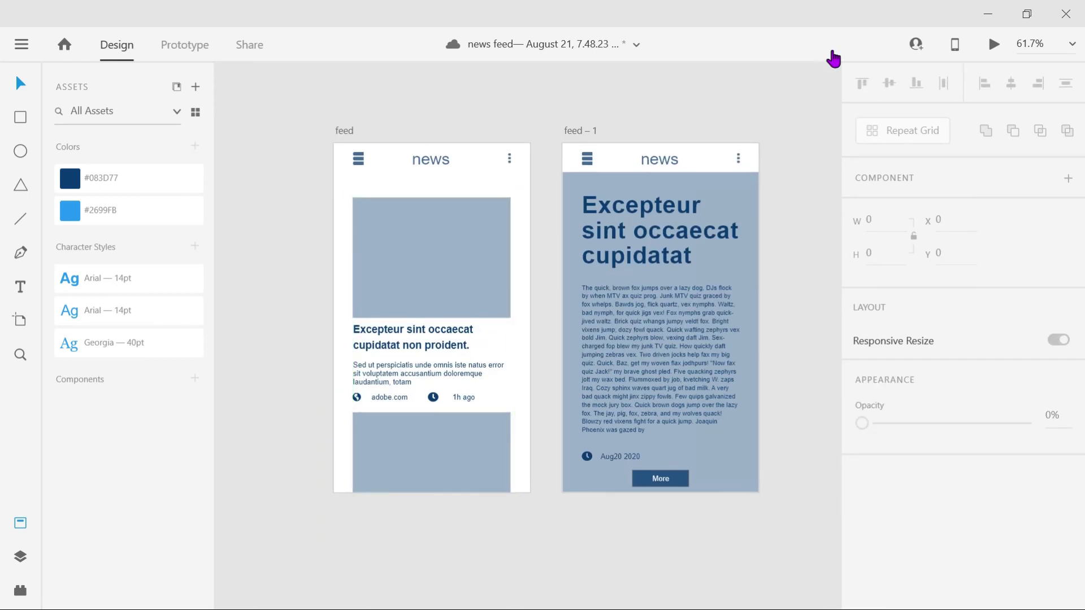
{"action": "left_click", "coordinate": [345, 135]}
{"action": "scroll", "coordinate": [901, 354], "scroll_direction": "down", "scroll_amount": 1}
{"action": "left_click", "coordinate": [941, 392]}
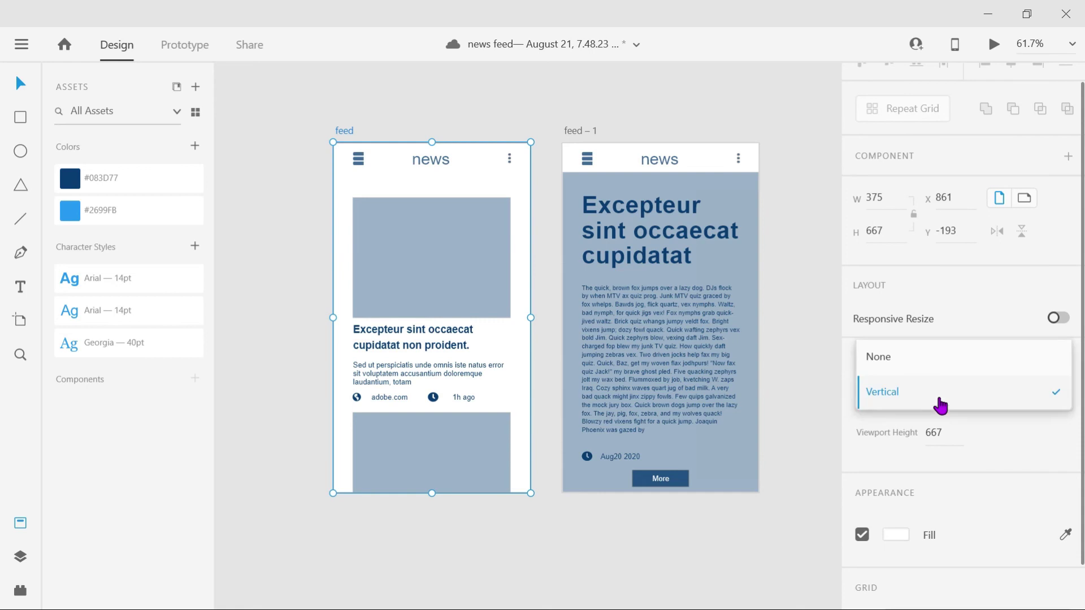
{"action": "left_click", "coordinate": [894, 398]}
{"action": "key", "text": "Escape"}
{"action": "double_click", "coordinate": [591, 163]}
{"action": "key", "text": "Delete"}
{"action": "key", "text": "ctrl+z"}
Search the Auto Icon plugin's Font Awesome icons for "back"
{"action": "scroll", "coordinate": [276, 139], "scroll_direction": "left", "scroll_amount": 1}
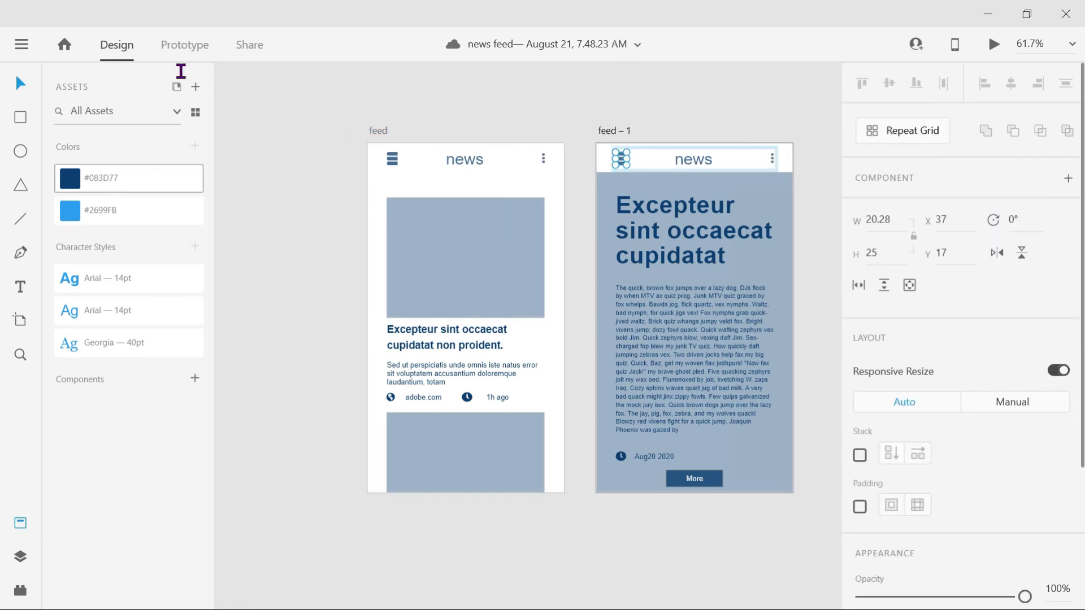
{"action": "left_click", "coordinate": [20, 556]}
{"action": "left_click", "coordinate": [20, 590]}
{"action": "left_click", "coordinate": [150, 119]}
{"action": "double_click", "coordinate": [97, 177]}
{"action": "type", "text": "back"}
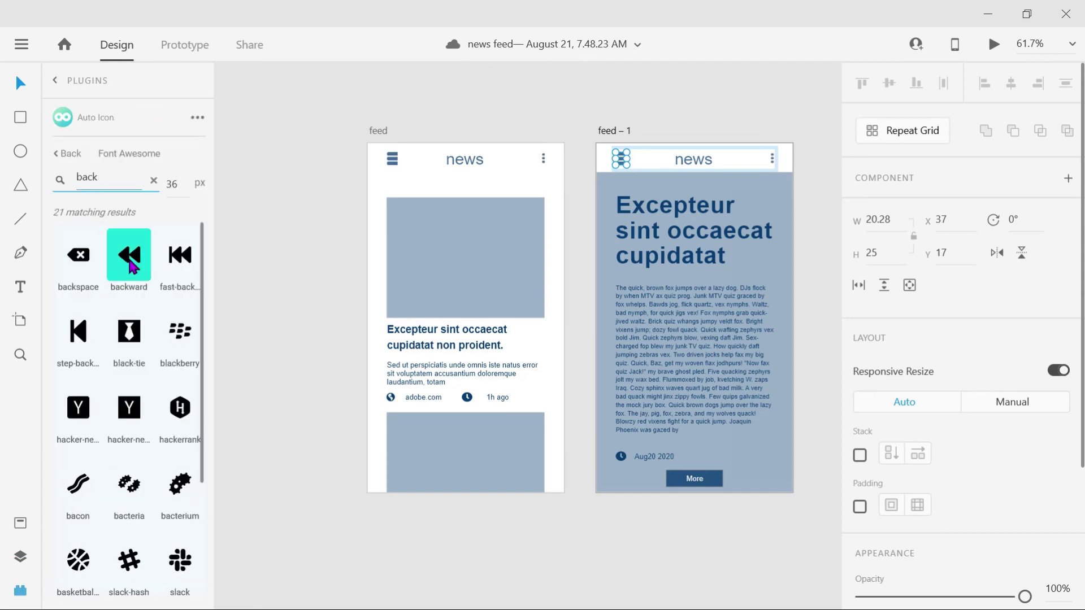
Search the Font Awesome icons for "arrow" and insert the arrow-left icon into the feed – 1 header
{"action": "key", "text": "BackSpace"}
{"action": "key", "text": "BackSpace"}
{"action": "key", "text": "BackSpace"}
{"action": "key", "text": "BackSpace"}
{"action": "type", "text": "arrow"}
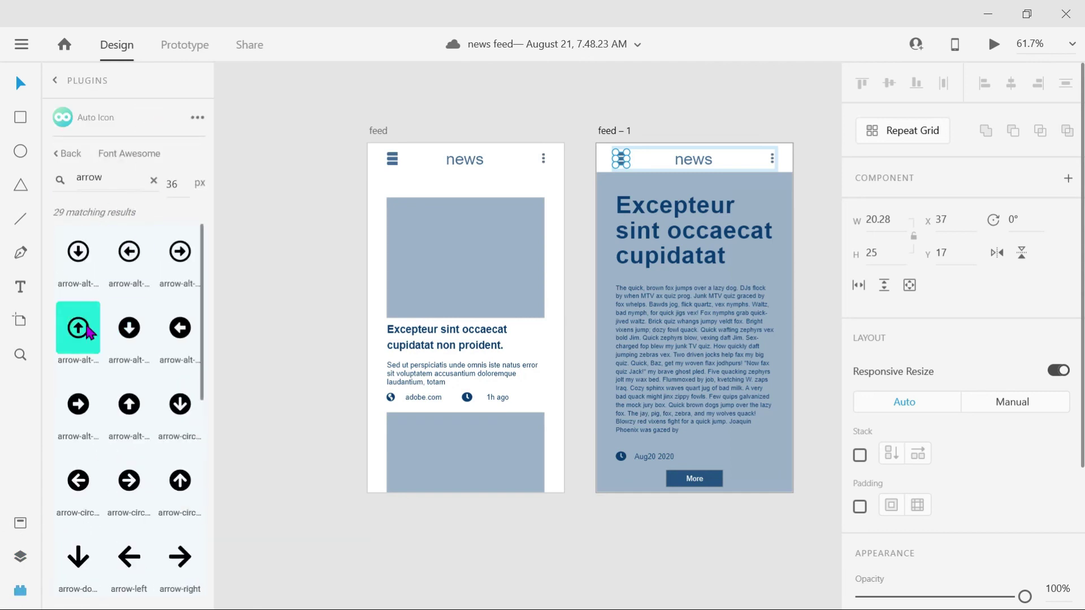
{"action": "scroll", "coordinate": [127, 491], "scroll_direction": "down", "scroll_amount": 1}
{"action": "left_click_drag", "start_coordinate": [126, 498], "coordinate": [636, 162]}
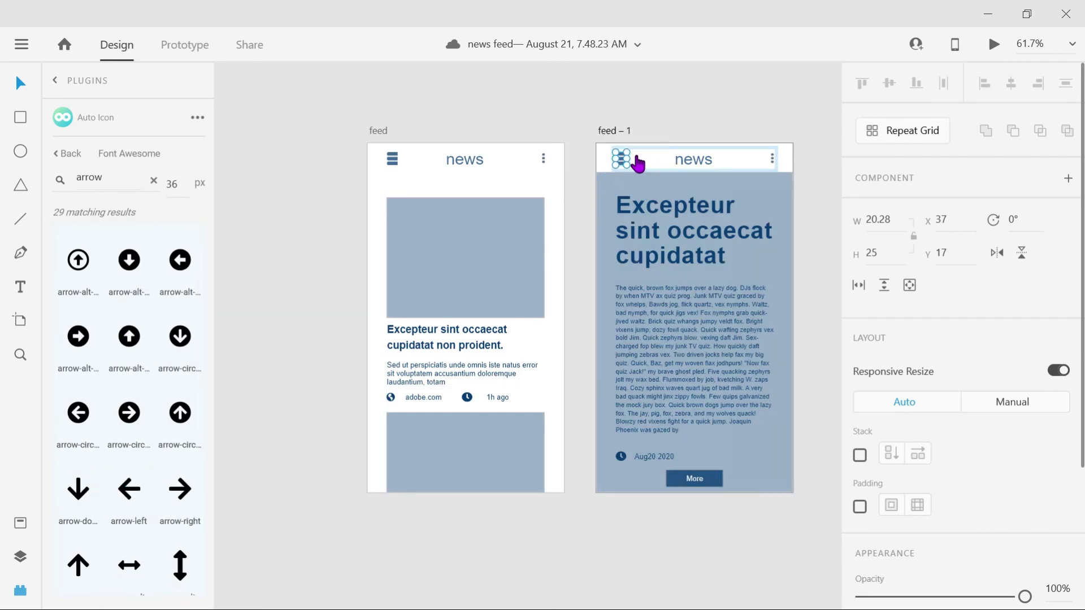
Delete the hamburger menu icon from the feed – 1 header and place the left arrow there at about X 23, Y 15
{"action": "left_click", "coordinate": [622, 165]}
{"action": "key", "text": "Delete"}
{"action": "left_click", "coordinate": [628, 164]}
{"action": "left_click_drag", "start_coordinate": [625, 160], "coordinate": [613, 157]}
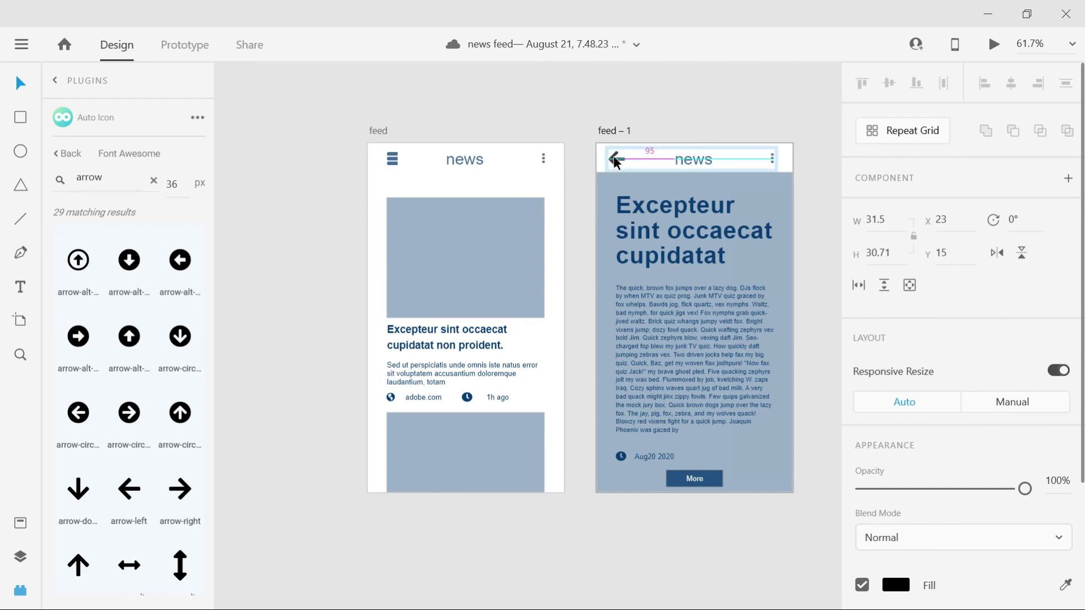
Fill the left arrow in the feed – 1 header with the saved colour #083D77
{"action": "left_click", "coordinate": [20, 523]}
{"action": "left_click", "coordinate": [133, 177]}
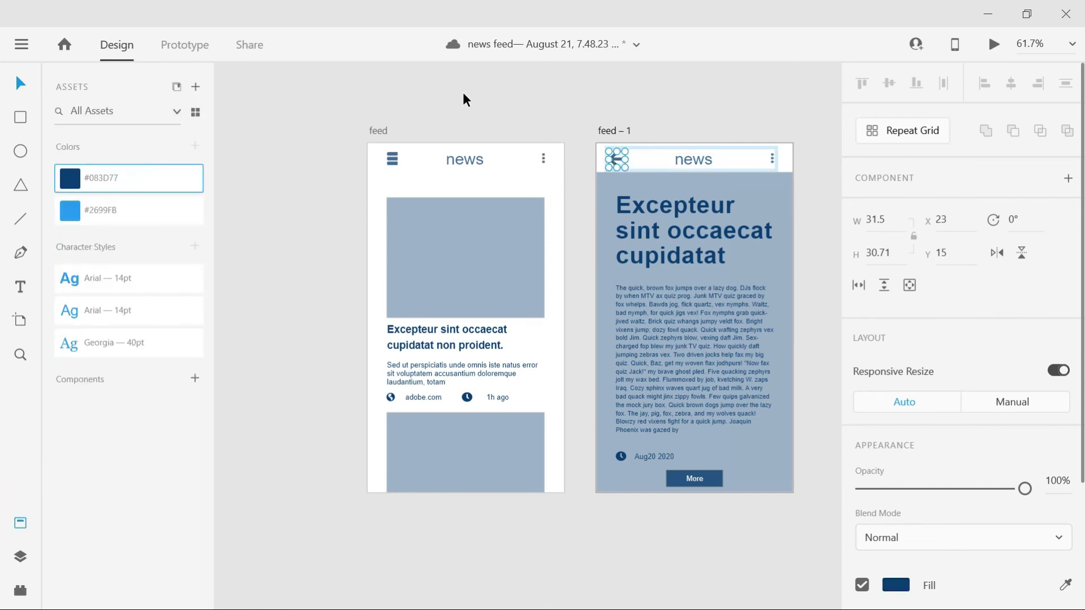
{"action": "left_click", "coordinate": [463, 93]}
Shrink the left arrow in the feed – 1 header to about 26 by 27
{"action": "scroll", "coordinate": [554, 121], "scroll_direction": "right", "scroll_amount": 1}
{"action": "left_click", "coordinate": [599, 163]}
{"action": "double_click", "coordinate": [599, 162]}
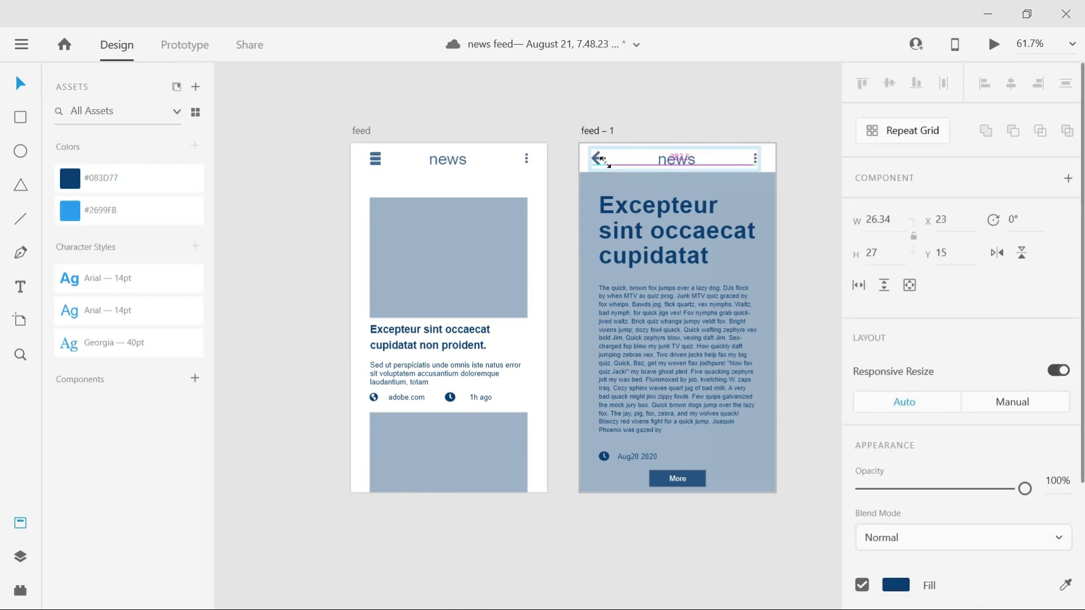
{"action": "left_click", "coordinate": [682, 119]}
{"action": "left_click", "coordinate": [596, 158]}
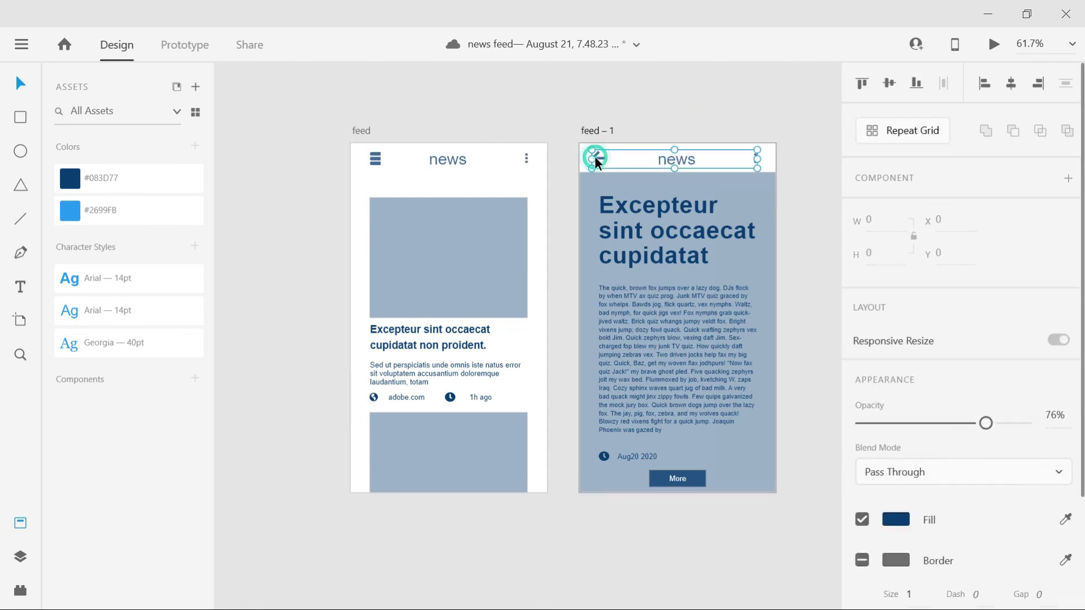
{"action": "key", "text": "Escape"}
Preview the feed – 1 artboard with its new back arrow and close the preview
{"action": "scroll", "coordinate": [502, 164], "scroll_direction": "left", "scroll_amount": 3}
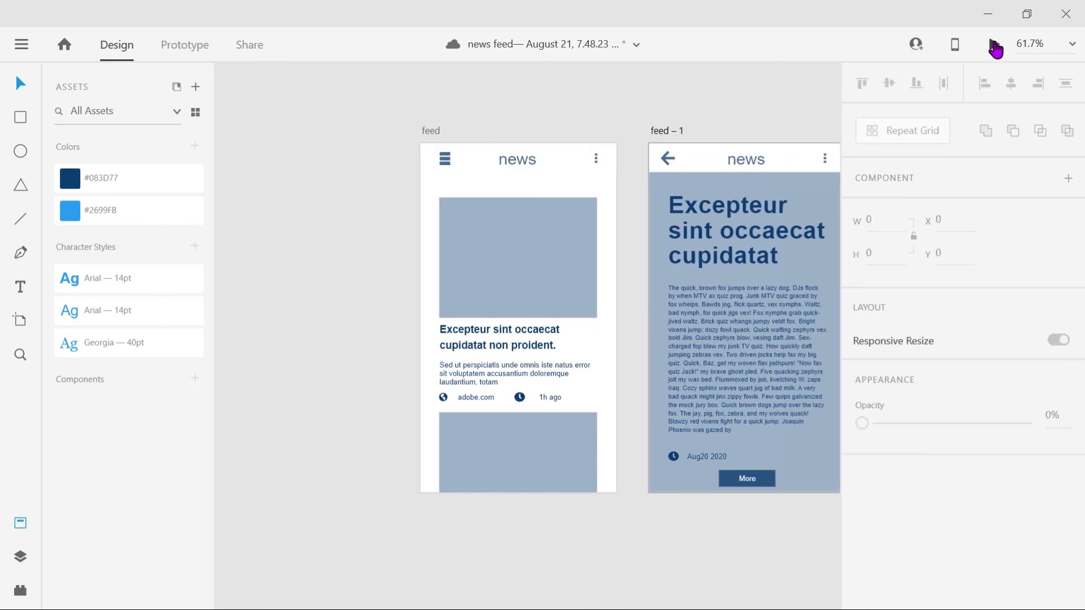
{"action": "left_click", "coordinate": [993, 43]}
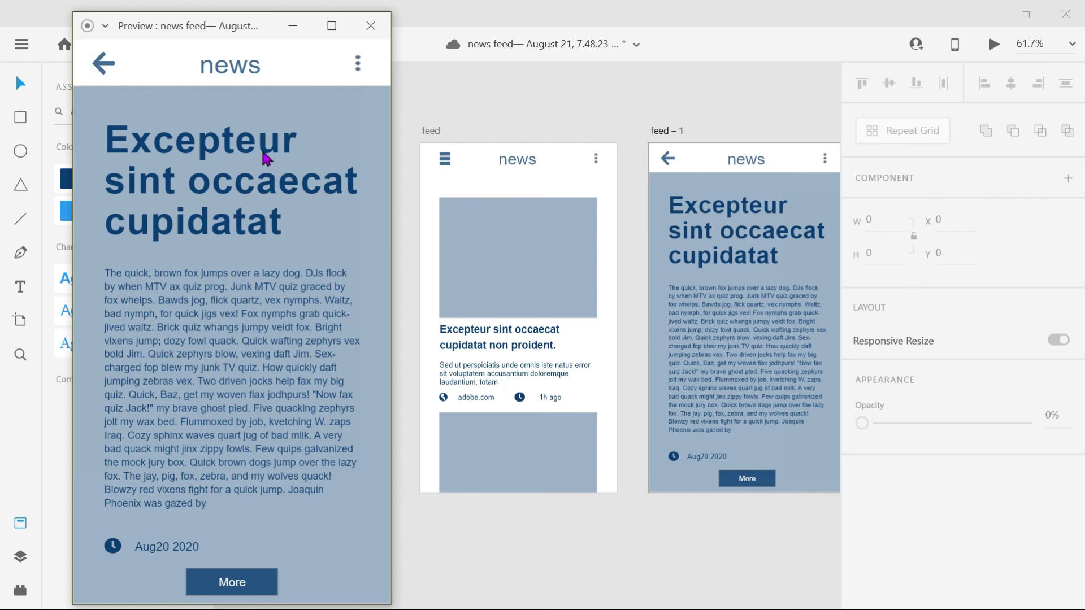
{"action": "left_click", "coordinate": [371, 25]}
Link the back arrow on feed – 1 to the feed artboard with a 0.6 s Slide Right transition
{"action": "scroll", "coordinate": [622, 218], "scroll_direction": "right", "scroll_amount": 6}
{"action": "left_click", "coordinate": [180, 54]}
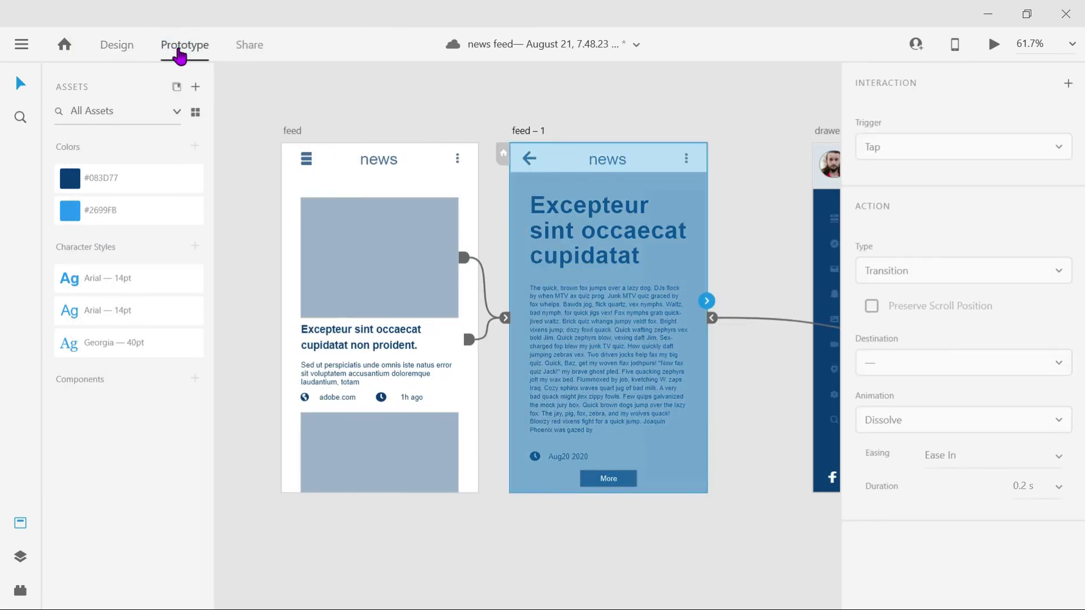
{"action": "left_click", "coordinate": [524, 164]}
{"action": "left_click_drag", "start_coordinate": [534, 159], "coordinate": [472, 252]}
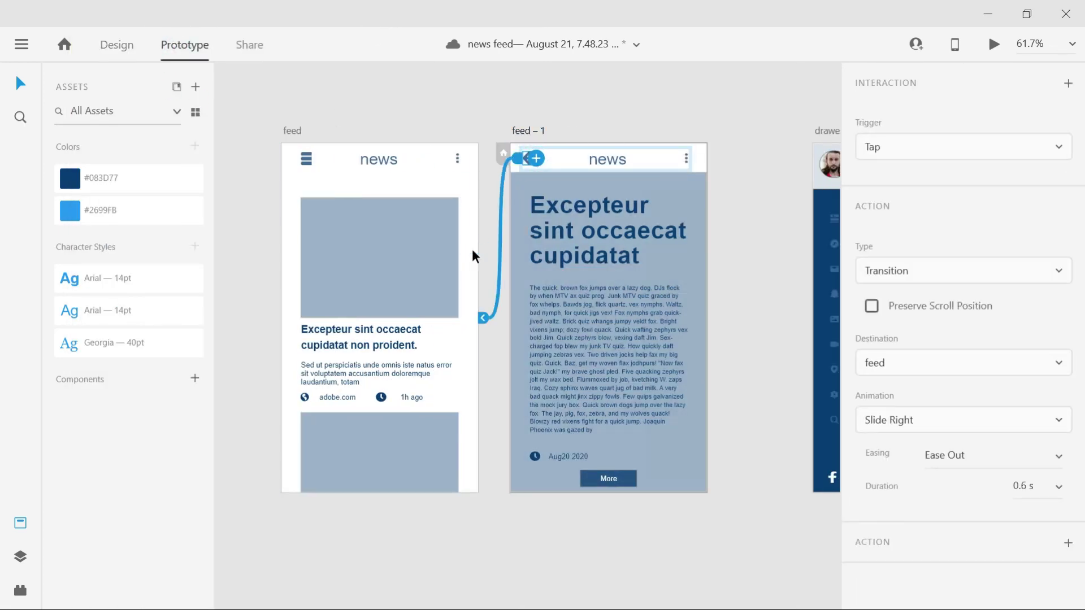
{"action": "left_click", "coordinate": [906, 277]}
{"action": "left_click", "coordinate": [898, 269]}
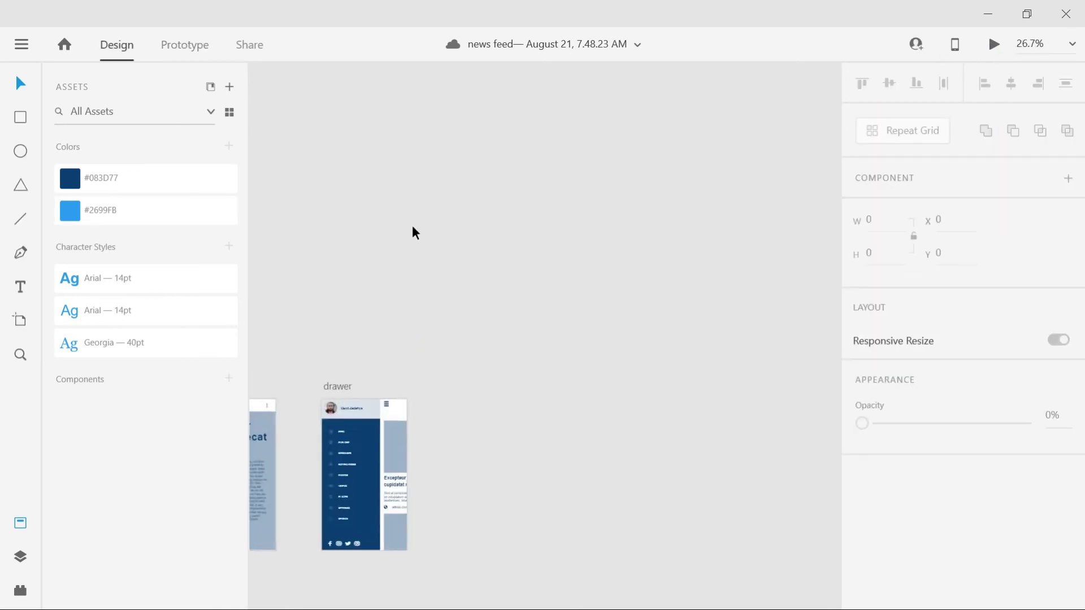
In design mode, hide the assets and move the drawer artboard closer to feed – 1, at about X 1735, Y -180
{"action": "scroll", "coordinate": [412, 224], "scroll_direction": "up", "scroll_amount": 2}
{"action": "scroll", "coordinate": [412, 225], "scroll_direction": "left", "scroll_amount": 5}
{"action": "scroll", "coordinate": [412, 225], "scroll_direction": "down", "scroll_amount": 4}
{"action": "scroll", "coordinate": [412, 225], "scroll_direction": "up", "scroll_amount": 5}
{"action": "scroll", "coordinate": [412, 225], "scroll_direction": "down", "scroll_amount": 3}
{"action": "left_click", "coordinate": [24, 586]}
{"action": "left_click", "coordinate": [24, 586]}
{"action": "scroll", "coordinate": [381, 97], "scroll_direction": "left", "scroll_amount": 4}
{"action": "scroll", "coordinate": [381, 97], "scroll_direction": "down", "scroll_amount": 1}
{"action": "left_click_drag", "start_coordinate": [632, 215], "coordinate": [577, 219]}
{"action": "scroll", "coordinate": [419, 201], "scroll_direction": "up", "scroll_amount": 4}
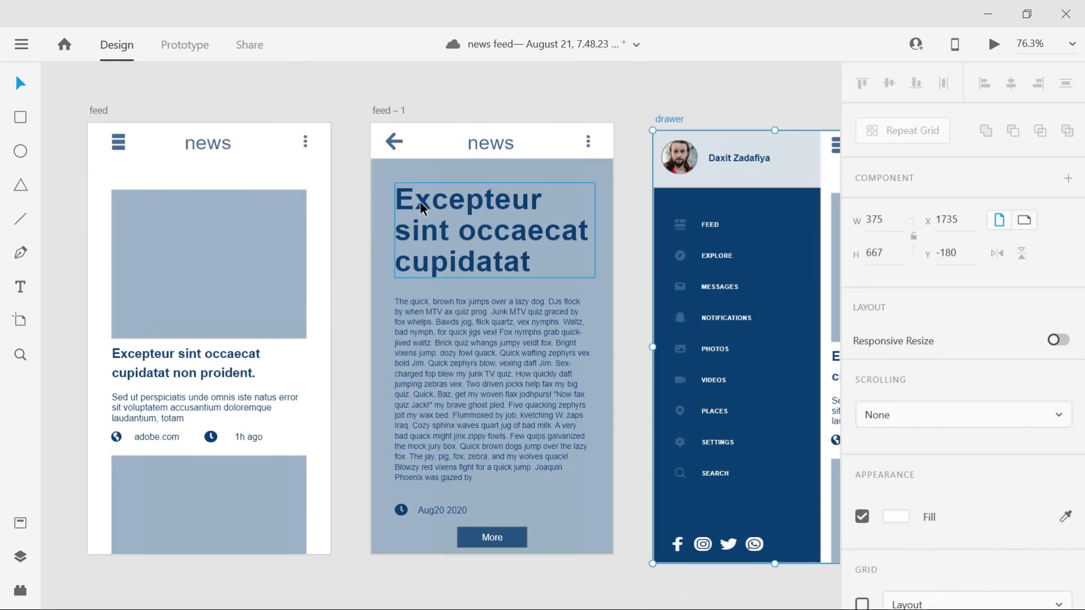
{"action": "scroll", "coordinate": [419, 201], "scroll_direction": "down", "scroll_amount": 3}
{"action": "left_click", "coordinate": [544, 132]}
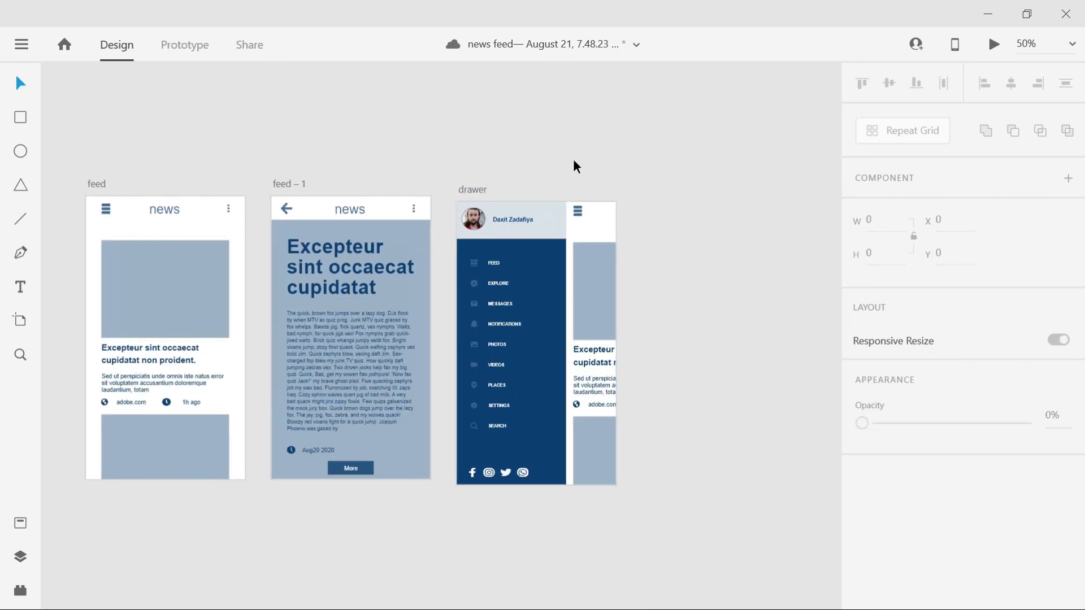
Move the drawer artboard to the left of feed, aligned with the other artboards
{"action": "left_click_drag", "start_coordinate": [472, 189], "coordinate": [183, 184]}
{"action": "left_click", "coordinate": [188, 141]}
{"action": "scroll", "coordinate": [493, 145], "scroll_direction": "right", "scroll_amount": 3}
{"action": "scroll", "coordinate": [492, 145], "scroll_direction": "left", "scroll_amount": 3}
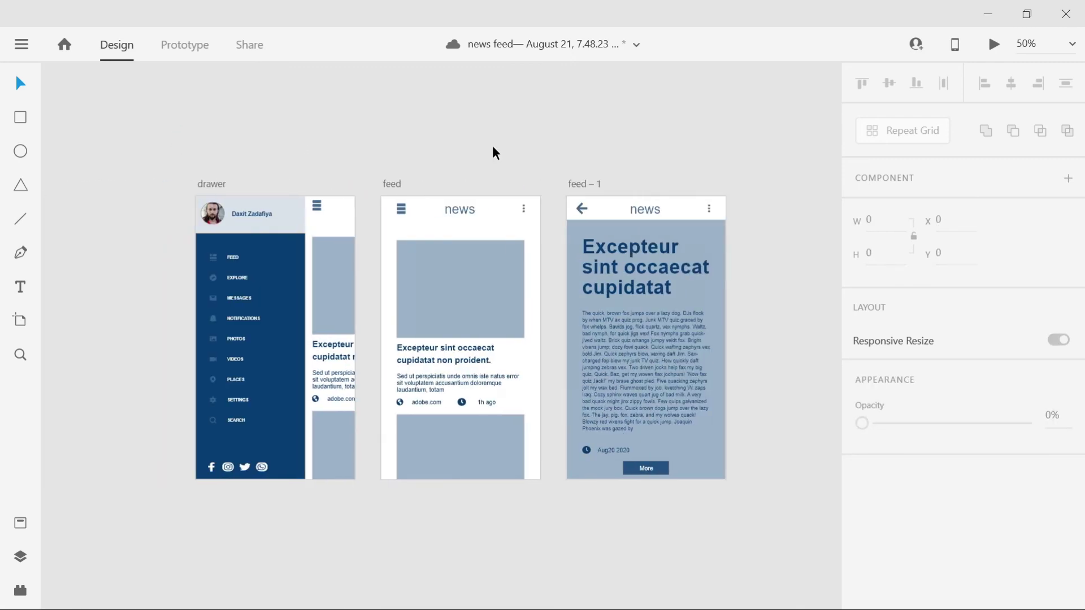
{"action": "scroll", "coordinate": [492, 145], "scroll_direction": "right", "scroll_amount": 3}
{"action": "scroll", "coordinate": [492, 145], "scroll_direction": "left", "scroll_amount": 3}
{"action": "scroll", "coordinate": [534, 133], "scroll_direction": "right", "scroll_amount": 1}
{"action": "scroll", "coordinate": [535, 134], "scroll_direction": "right", "scroll_amount": 3}
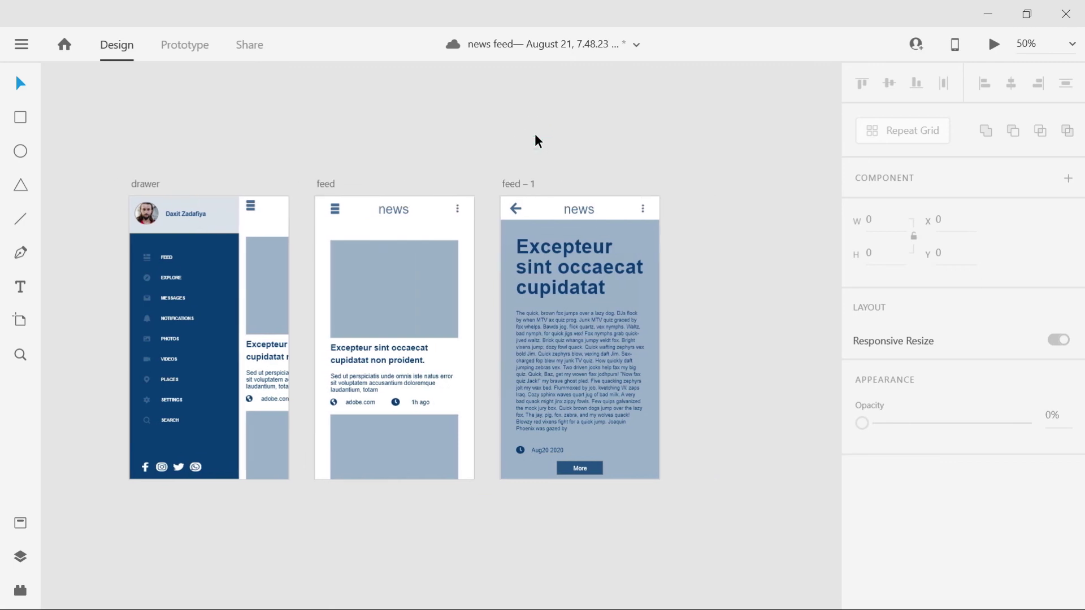
Examine the layout and scrolling settings of the feed's repeat grid and of the feed artboard
{"action": "left_click", "coordinate": [420, 311]}
{"action": "scroll", "coordinate": [419, 310], "scroll_direction": "down", "scroll_amount": 3}
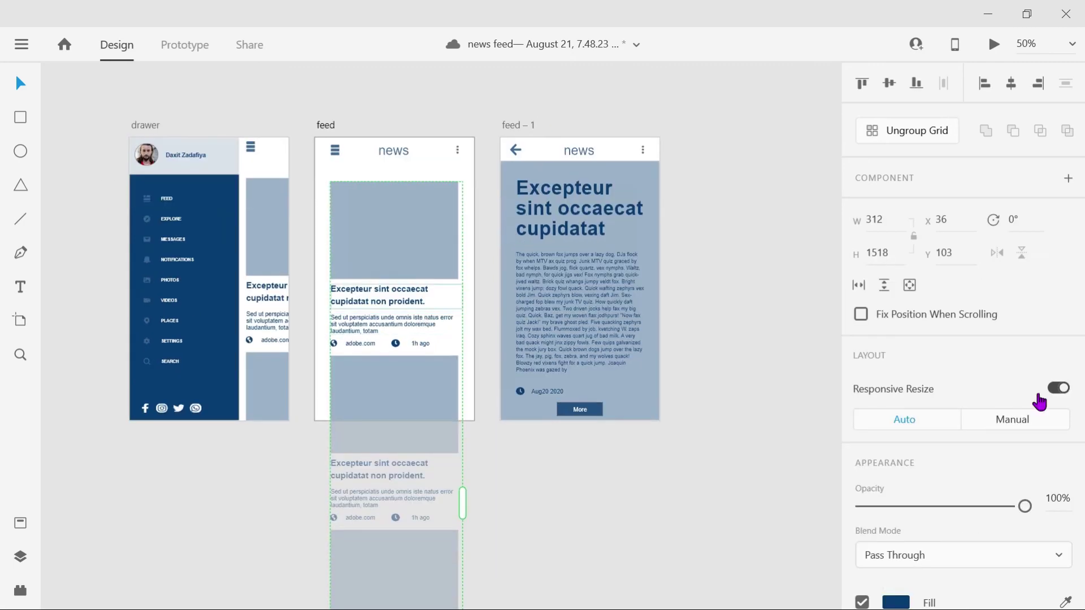
{"action": "scroll", "coordinate": [1041, 395], "scroll_direction": "down", "scroll_amount": 2}
{"action": "scroll", "coordinate": [954, 490], "scroll_direction": "down", "scroll_amount": 3}
{"action": "scroll", "coordinate": [954, 491], "scroll_direction": "up", "scroll_amount": 3}
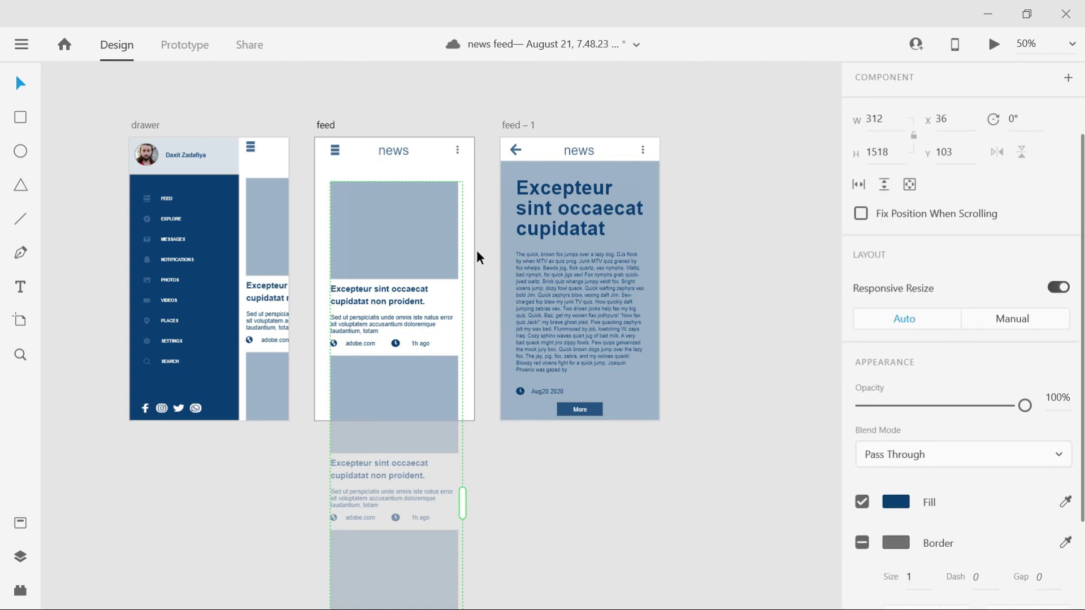
{"action": "left_click", "coordinate": [330, 126]}
{"action": "scroll", "coordinate": [330, 126], "scroll_direction": "down", "scroll_amount": 2}
{"action": "scroll", "coordinate": [986, 313], "scroll_direction": "down", "scroll_amount": 1}
{"action": "scroll", "coordinate": [986, 313], "scroll_direction": "up", "scroll_amount": 1}
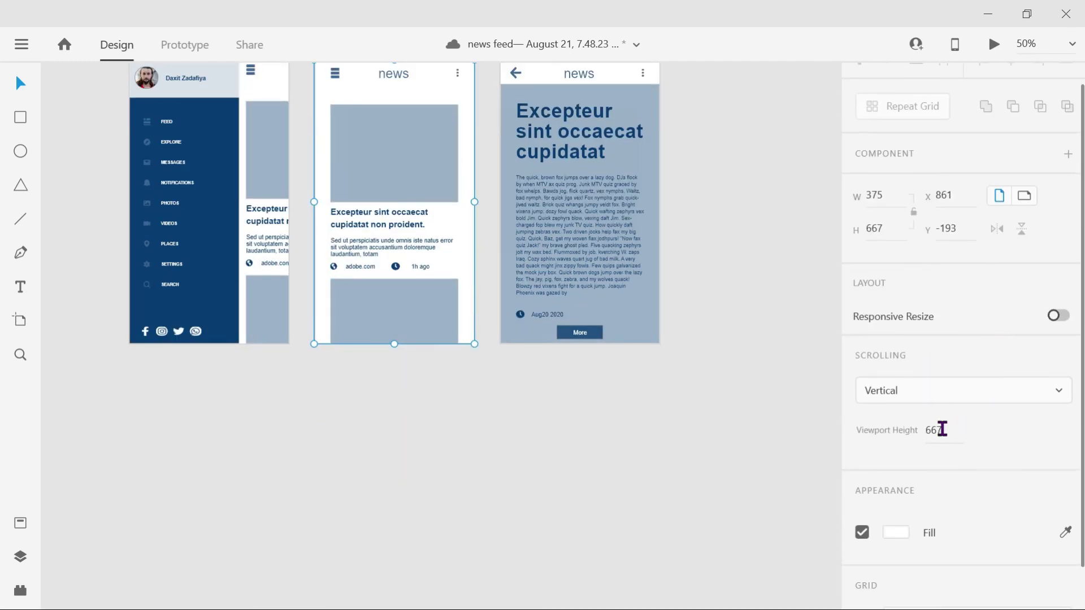
{"action": "scroll", "coordinate": [960, 383], "scroll_direction": "up", "scroll_amount": 1}
{"action": "left_click", "coordinate": [1057, 342]}
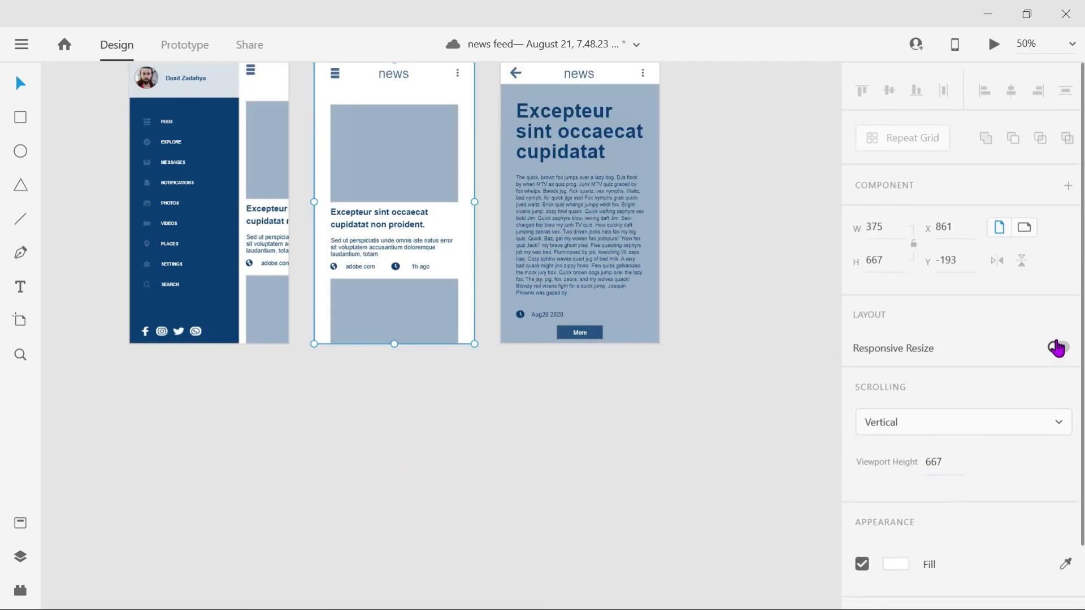
{"action": "scroll", "coordinate": [574, 458], "scroll_direction": "up", "scroll_amount": 4}
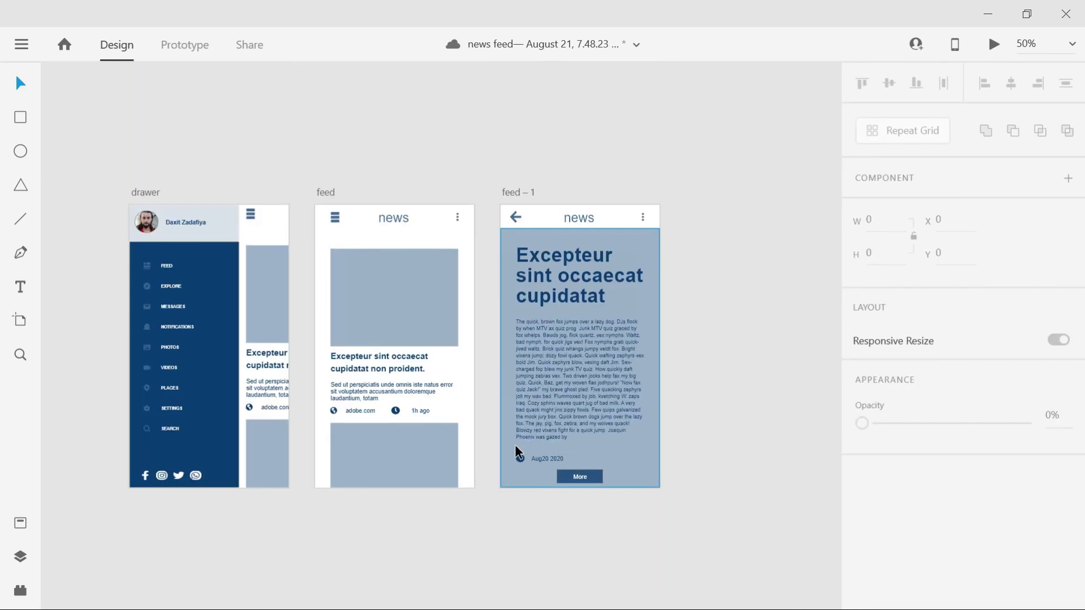
{"action": "scroll", "coordinate": [394, 414], "scroll_direction": "down", "scroll_amount": 1}
Preview the prototype, testing the drawer's return to feed, the article link, the article's back arrow and the feed's menu icon
{"action": "left_click", "coordinate": [993, 48]}
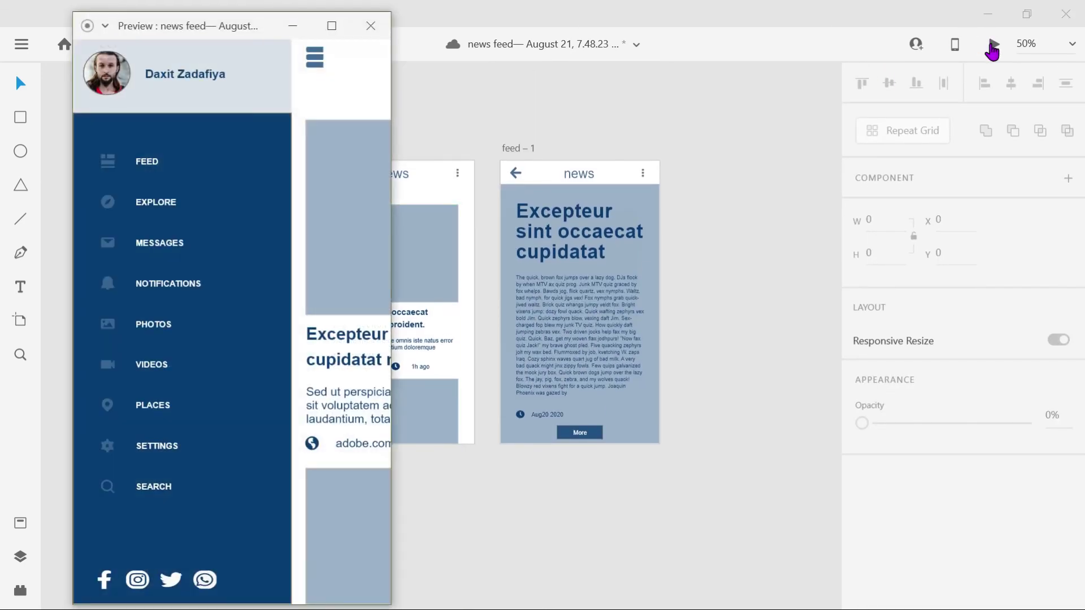
{"action": "left_click", "coordinate": [312, 64]}
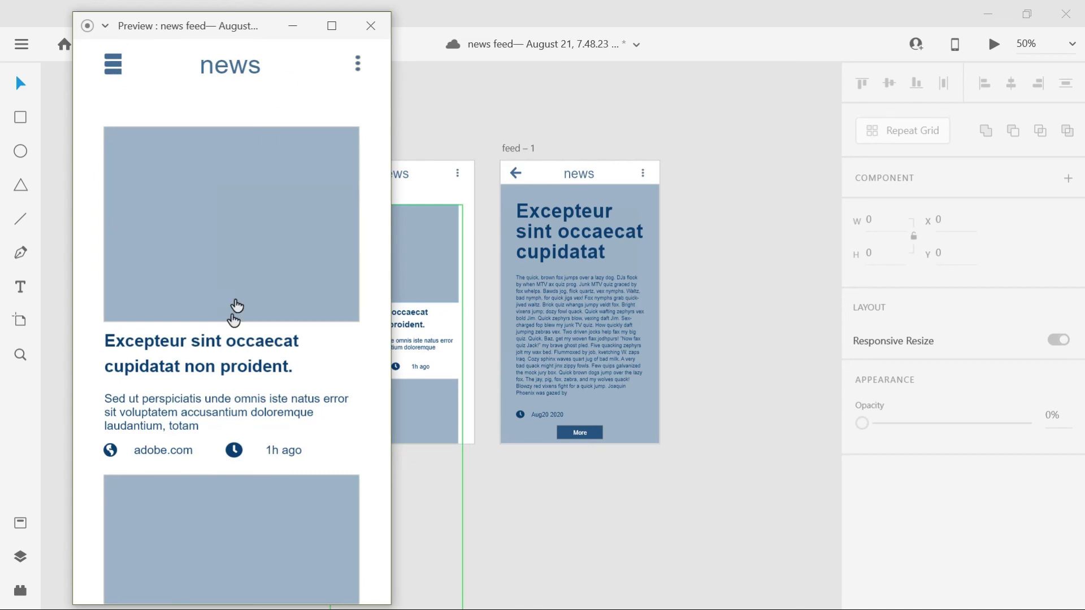
{"action": "left_click", "coordinate": [250, 229]}
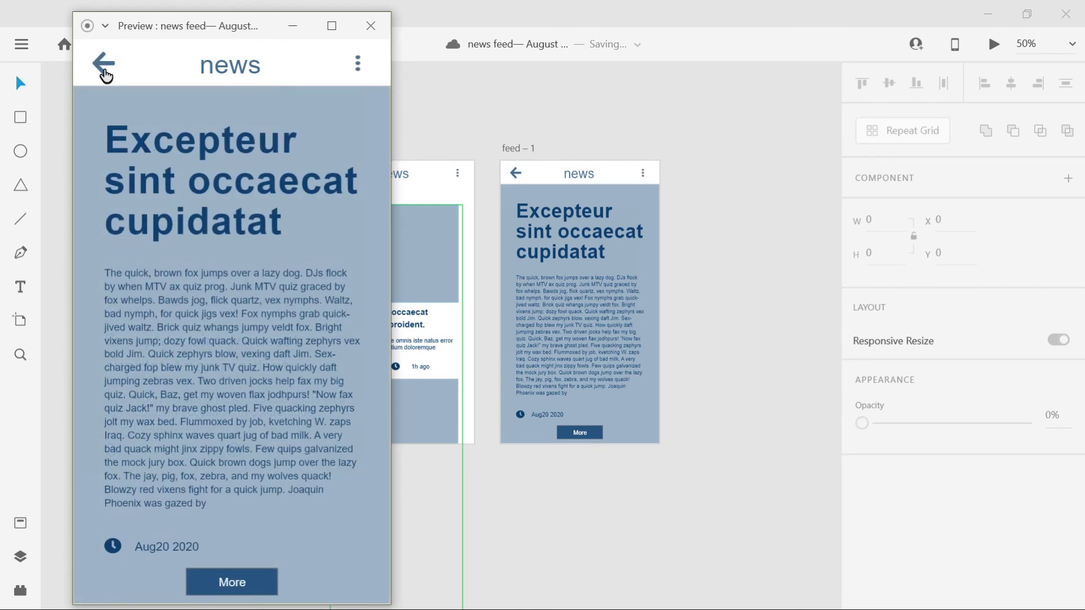
{"action": "left_click", "coordinate": [104, 67]}
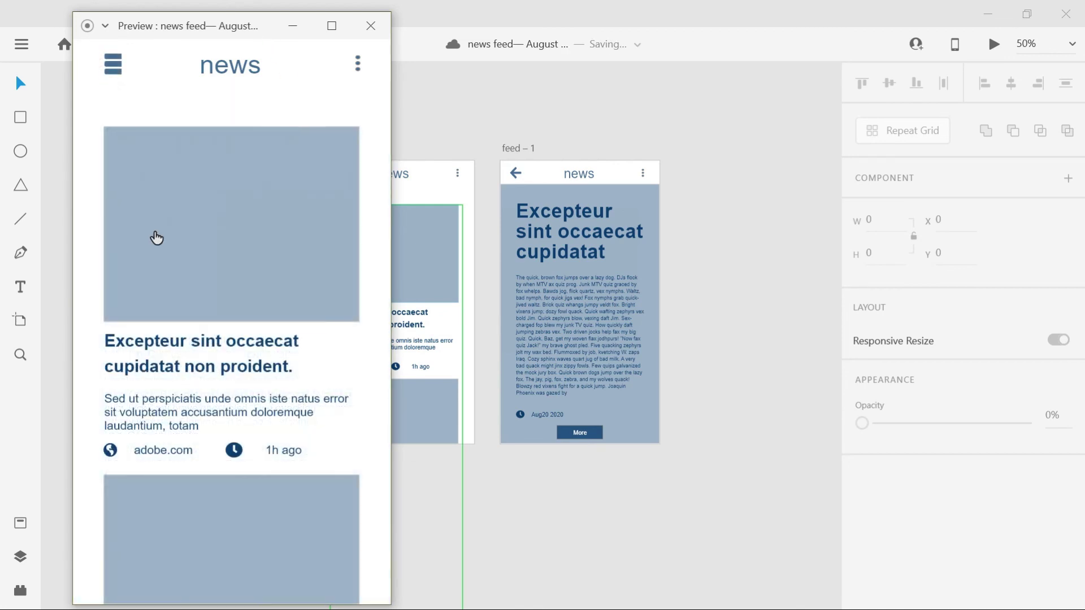
{"action": "left_click", "coordinate": [112, 65]}
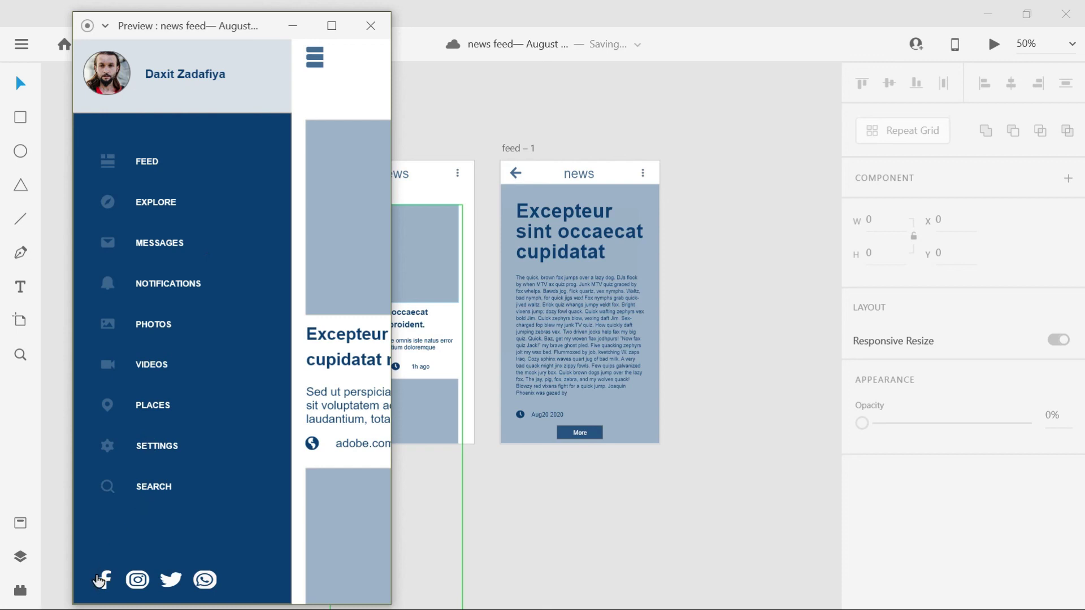
{"action": "left_click", "coordinate": [321, 201]}
{"action": "left_click", "coordinate": [114, 65]}
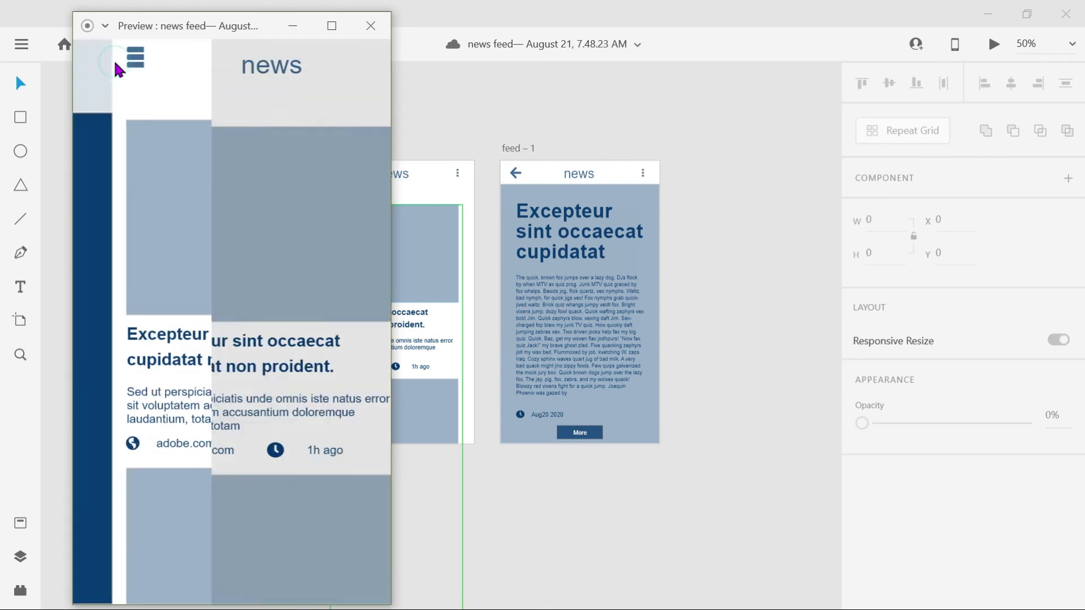
{"action": "left_click", "coordinate": [326, 352]}
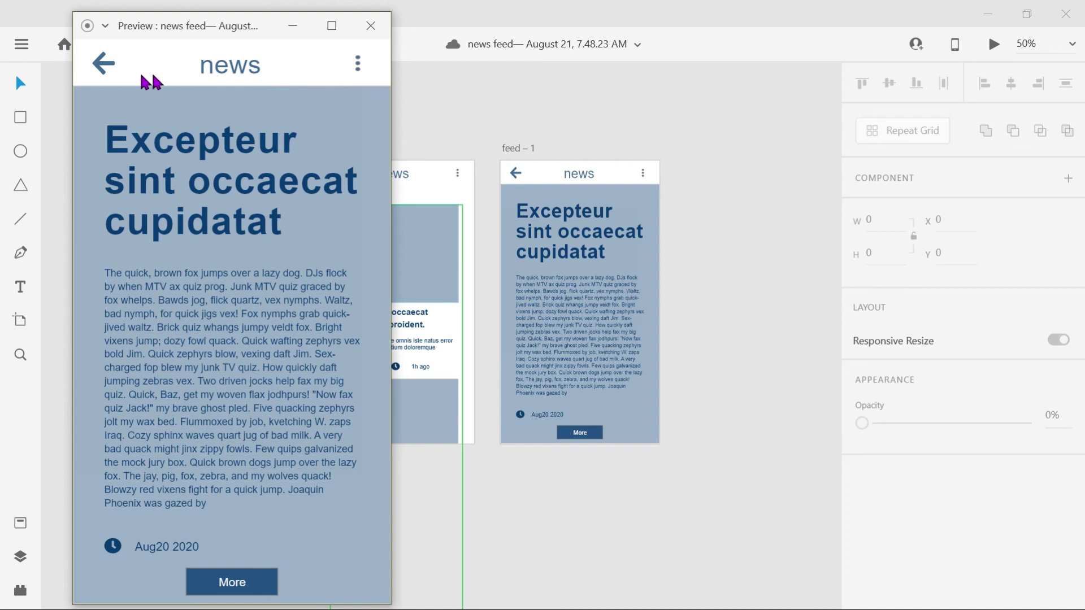
{"action": "left_click", "coordinate": [106, 71]}
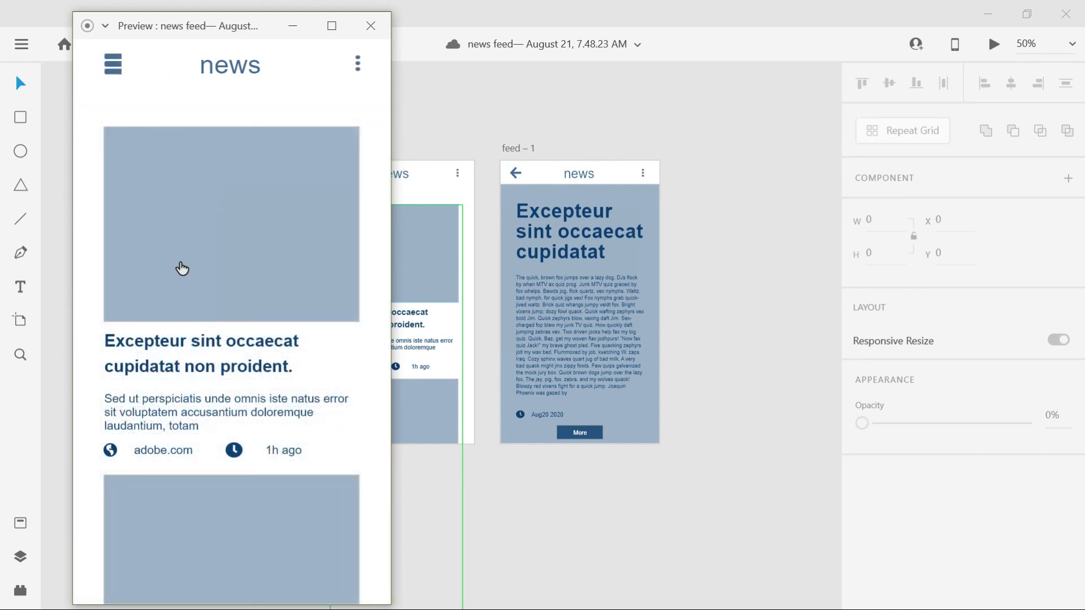
{"action": "left_click", "coordinate": [112, 70]}
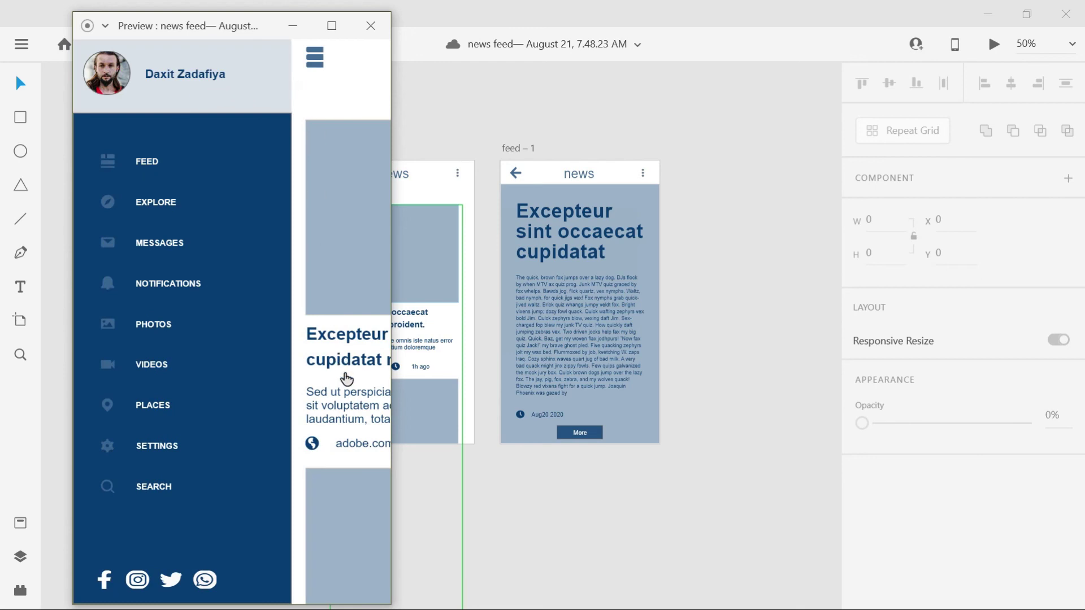
{"action": "left_click", "coordinate": [341, 406]}
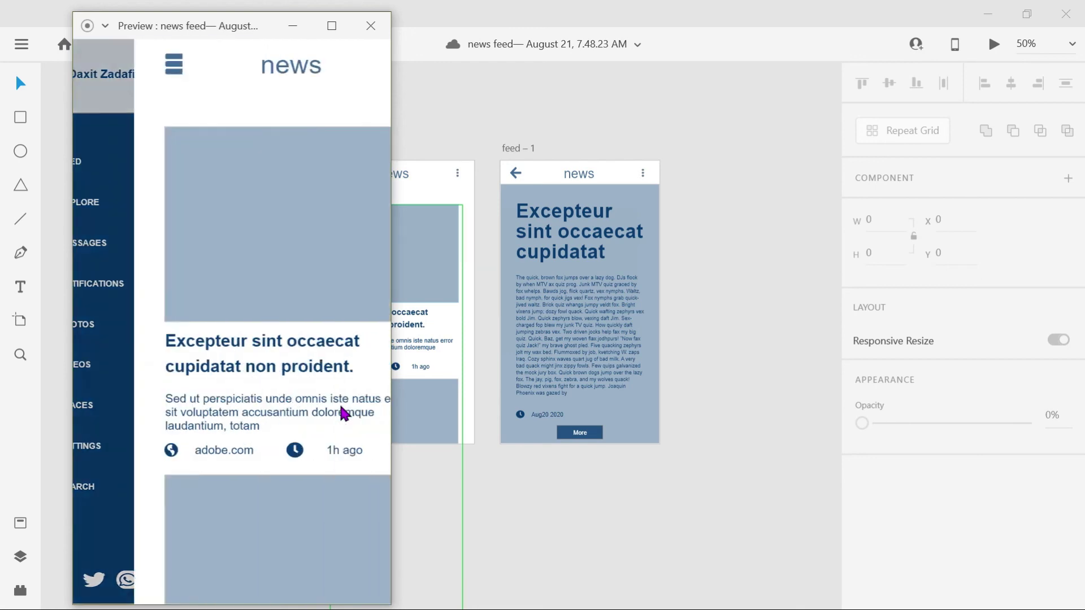